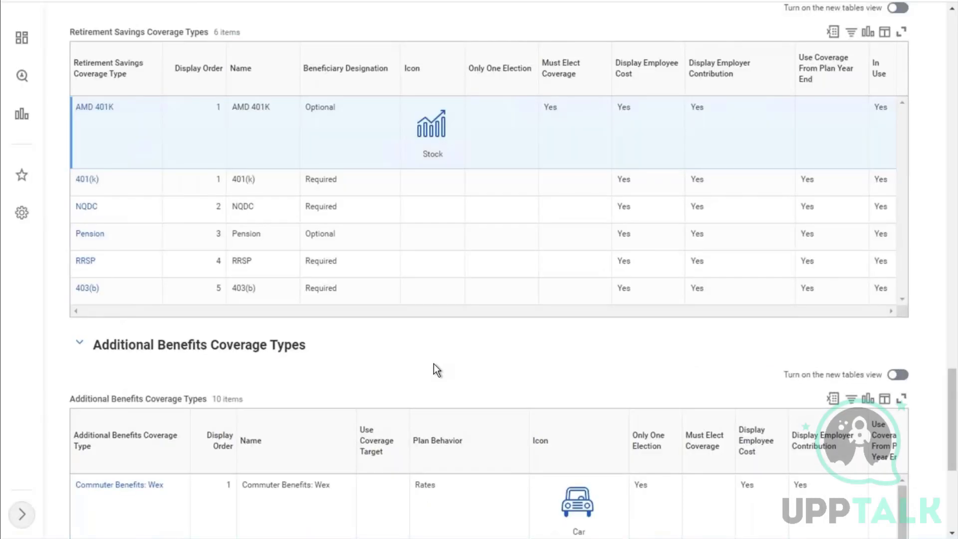
Collapse the Retirement Savings Coverage Types and Additional Benefits Coverage Types sections of the Benefit Coverage Types report.
{"action": "scroll", "coordinate": [434, 365], "scroll_direction": "down", "scroll_amount": 5}
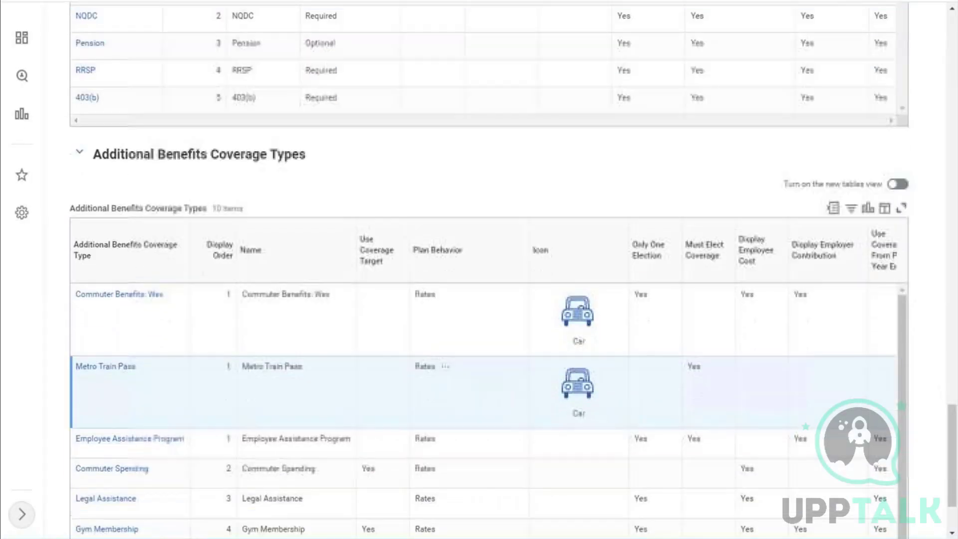
{"action": "scroll", "coordinate": [435, 365], "scroll_direction": "down", "scroll_amount": 1}
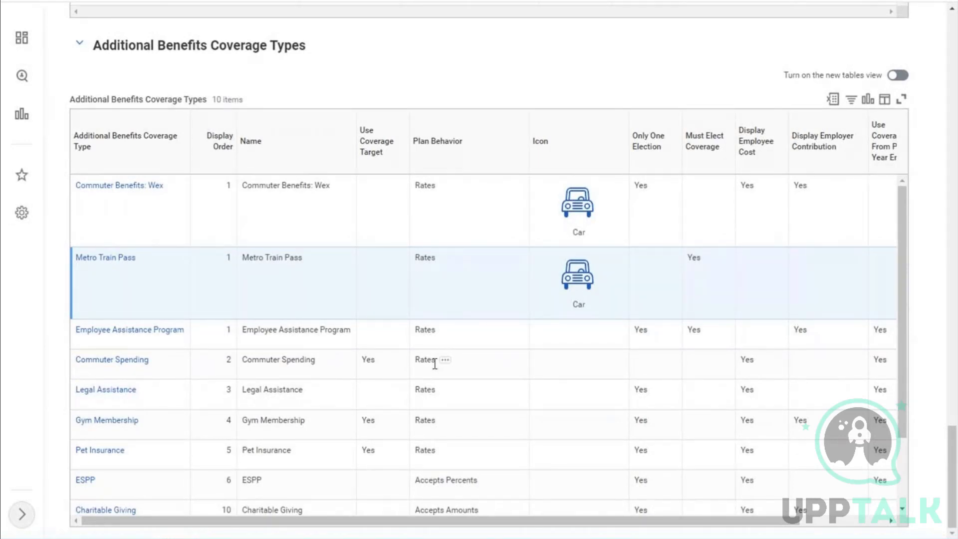
{"action": "scroll", "coordinate": [433, 364], "scroll_direction": "up", "scroll_amount": 7}
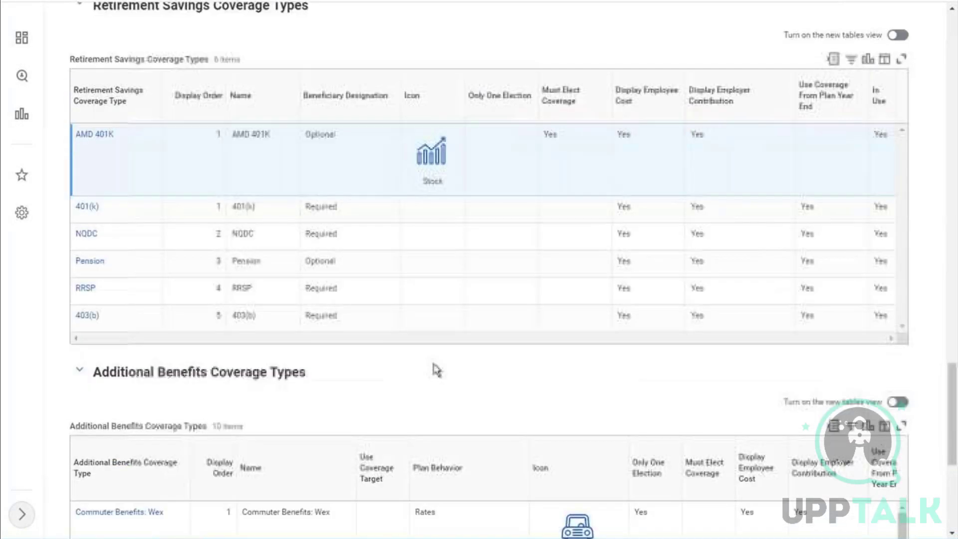
{"action": "scroll", "coordinate": [434, 371], "scroll_direction": "up", "scroll_amount": 4}
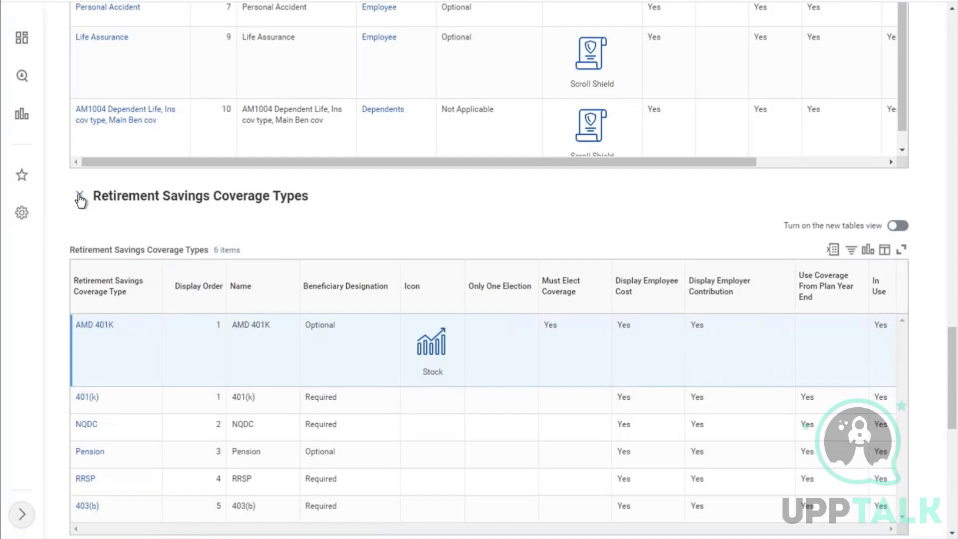
{"action": "left_click", "coordinate": [80, 196]}
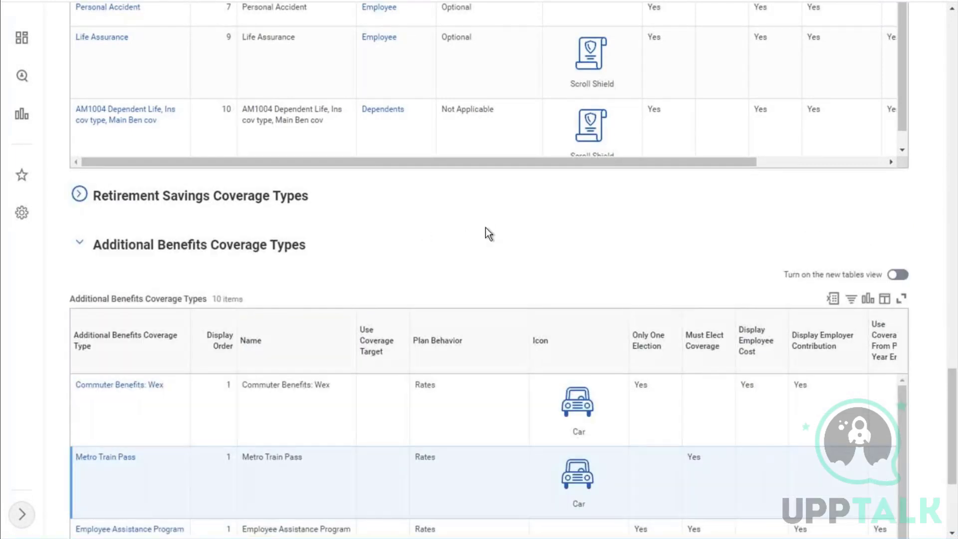
{"action": "left_click", "coordinate": [80, 243]}
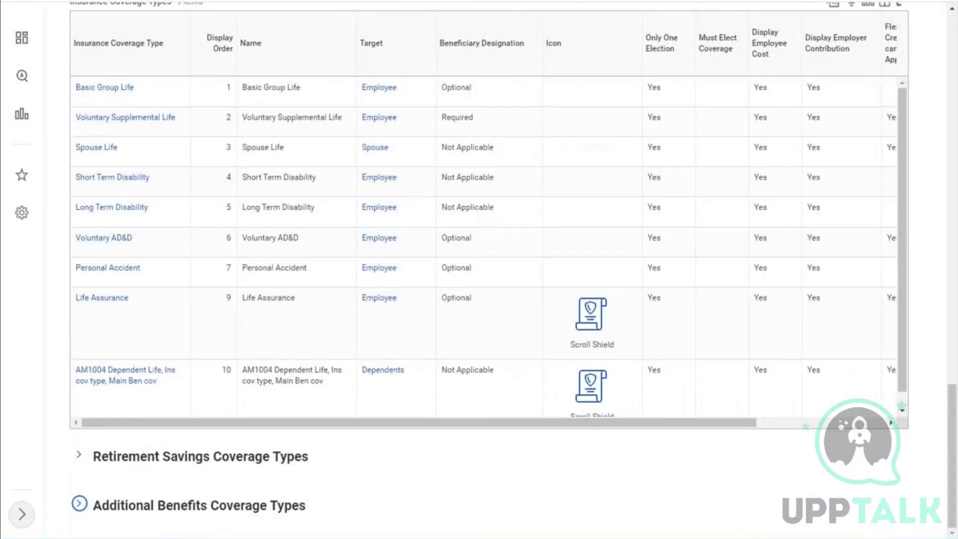
{"action": "left_click", "coordinate": [80, 504]}
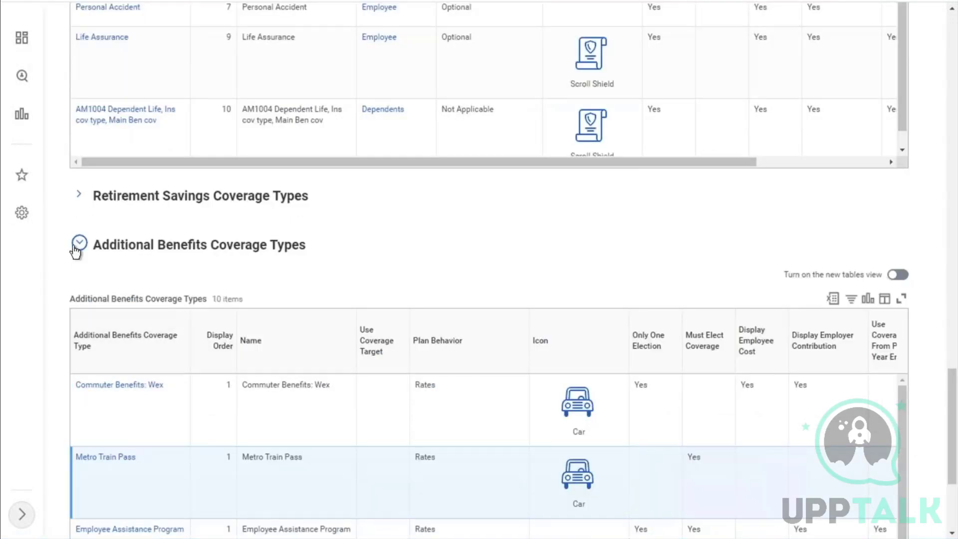
{"action": "left_click", "coordinate": [78, 245]}
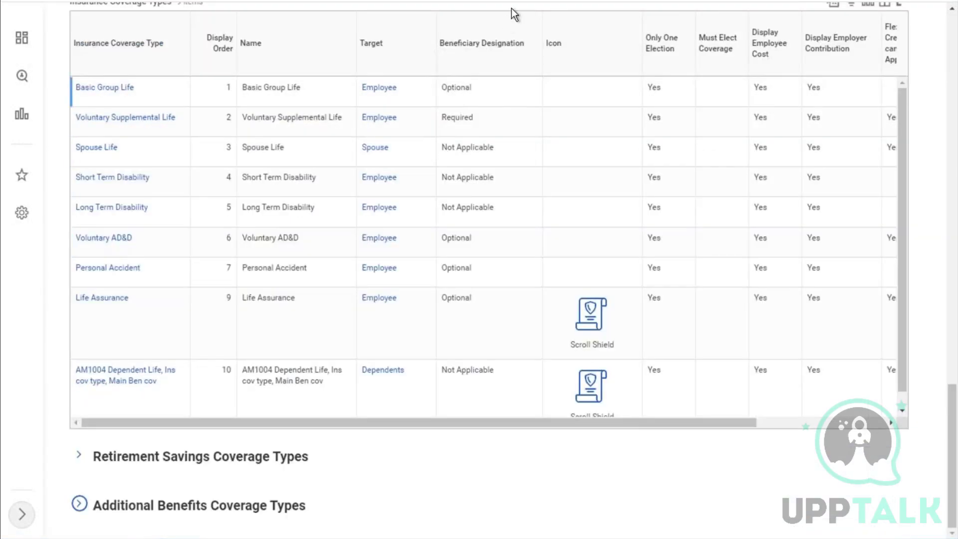
Collapse the Insurance Coverage Types and Spending Account Coverage Types sections.
{"action": "scroll", "coordinate": [512, 12], "scroll_direction": "up", "scroll_amount": 4}
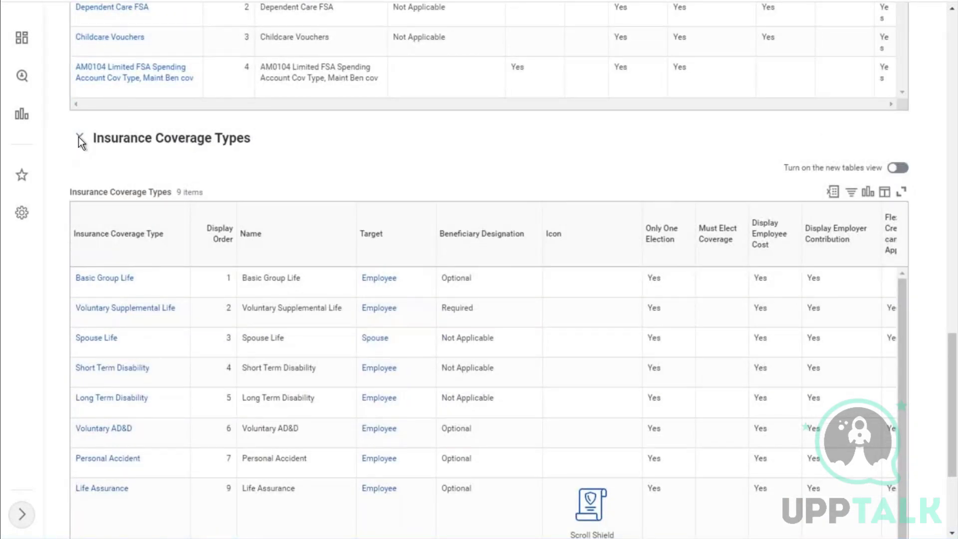
{"action": "left_click", "coordinate": [80, 140]}
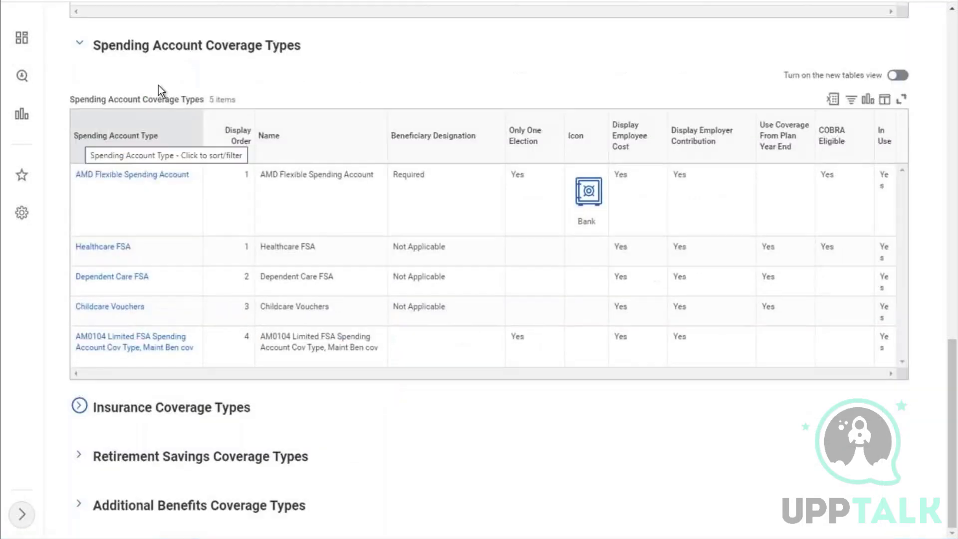
{"action": "left_click", "coordinate": [79, 45]}
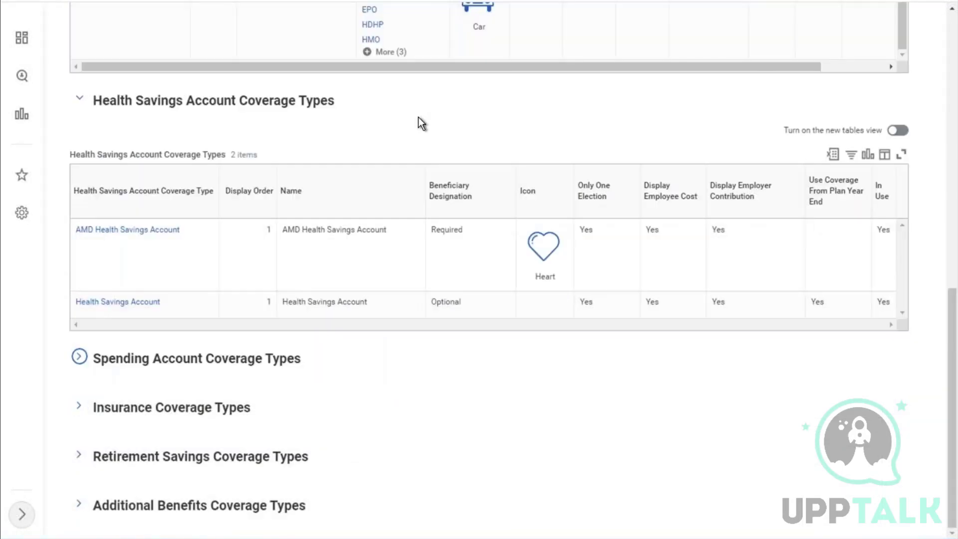
Collapse the Health Care Coverage Types and Health Savings Account Coverage Types sections.
{"action": "scroll", "coordinate": [420, 122], "scroll_direction": "up", "scroll_amount": 2}
{"action": "scroll", "coordinate": [420, 122], "scroll_direction": "up", "scroll_amount": 7}
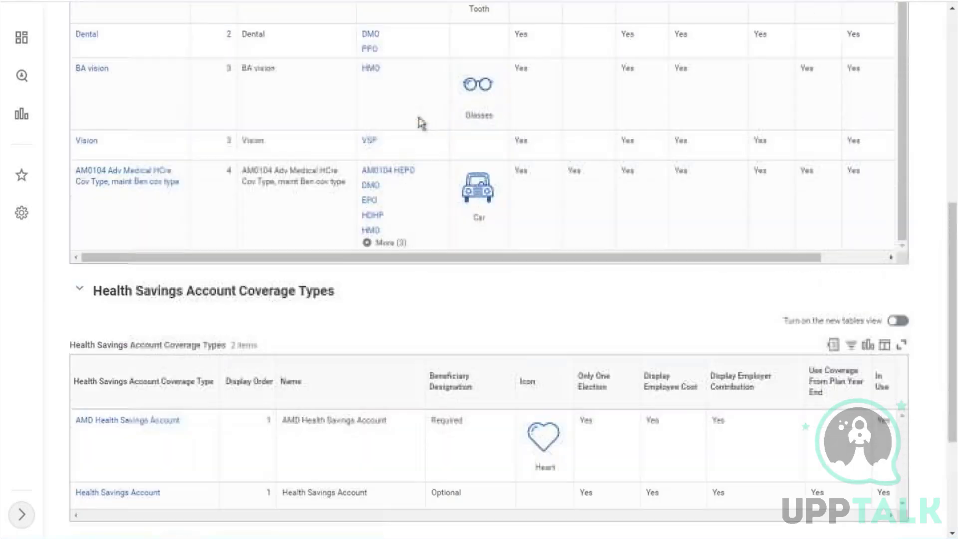
{"action": "scroll", "coordinate": [421, 123], "scroll_direction": "up", "scroll_amount": 5}
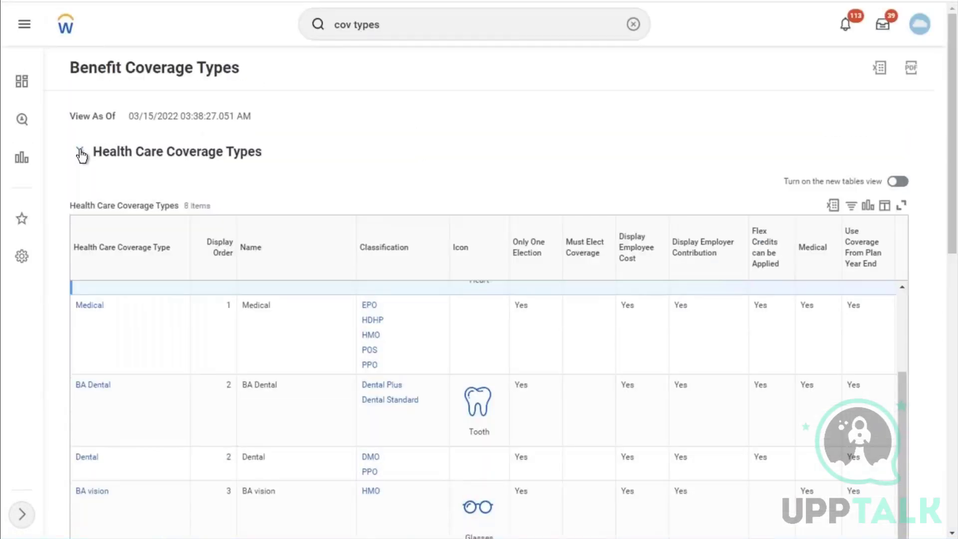
{"action": "left_click", "coordinate": [80, 152]}
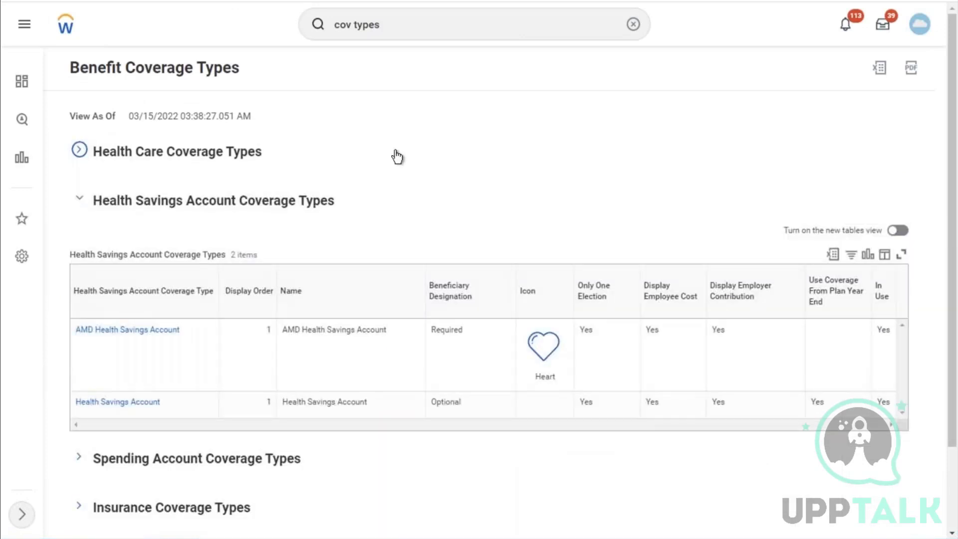
{"action": "left_click", "coordinate": [78, 201]}
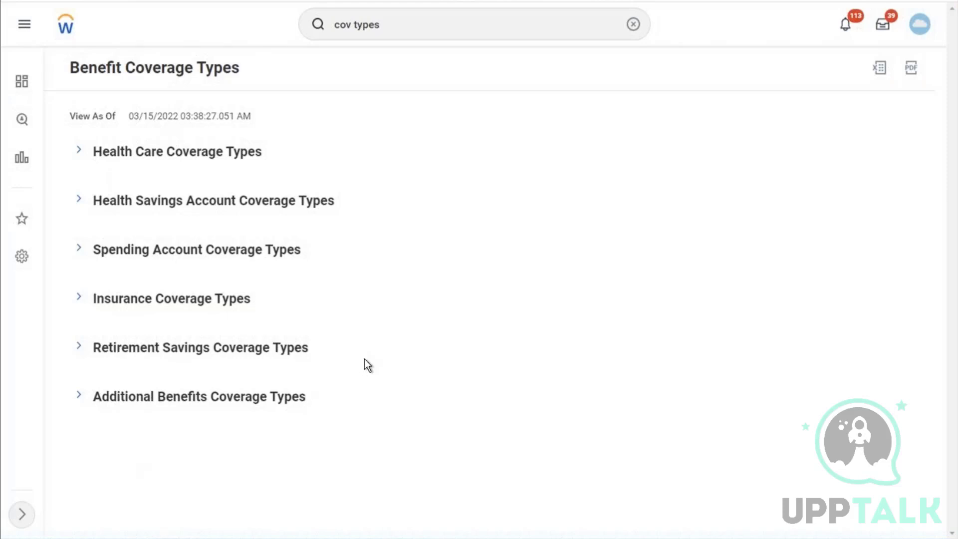
{"action": "left_click_drag", "start_coordinate": [319, 343], "coordinate": [281, 348]}
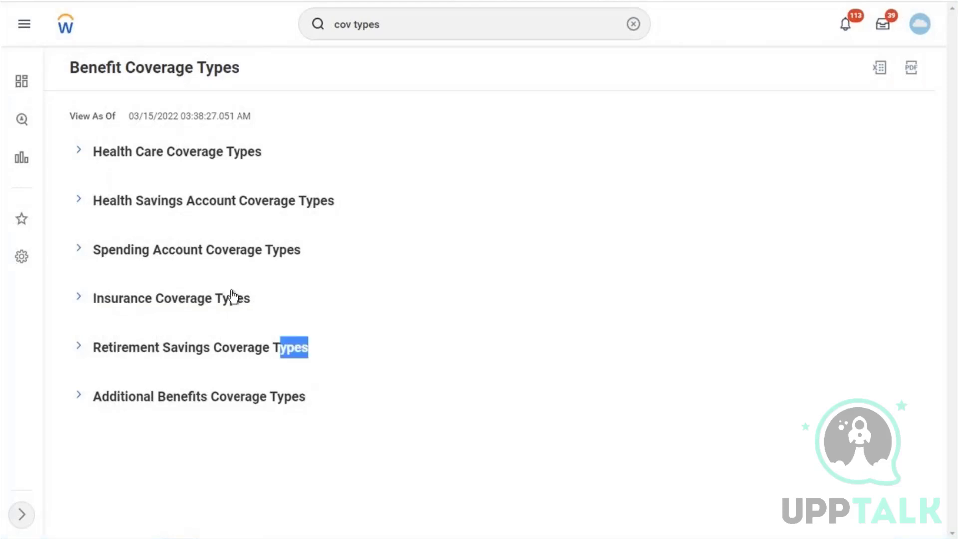
{"action": "left_click_drag", "start_coordinate": [232, 298], "coordinate": [75, 64]}
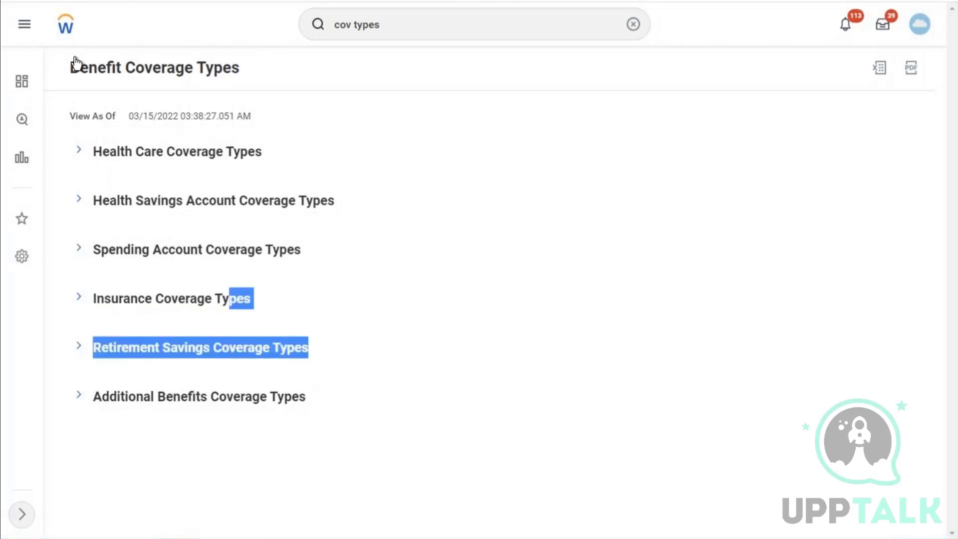
{"action": "left_click", "coordinate": [443, 515]}
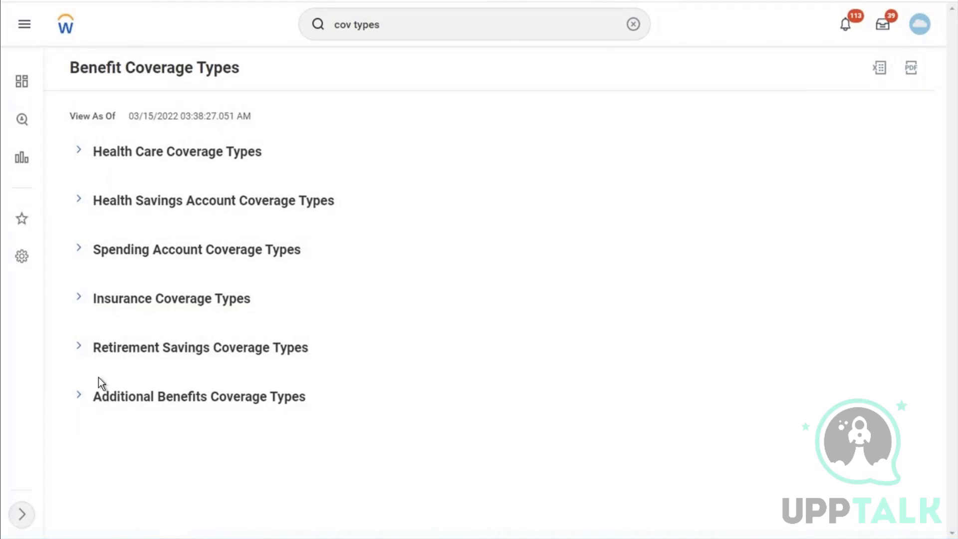
Search for "maintain ben cov type" and open the Maintain Benefit Coverage Types task.
{"action": "left_click", "coordinate": [634, 24]}
{"action": "left_click", "coordinate": [483, 28]}
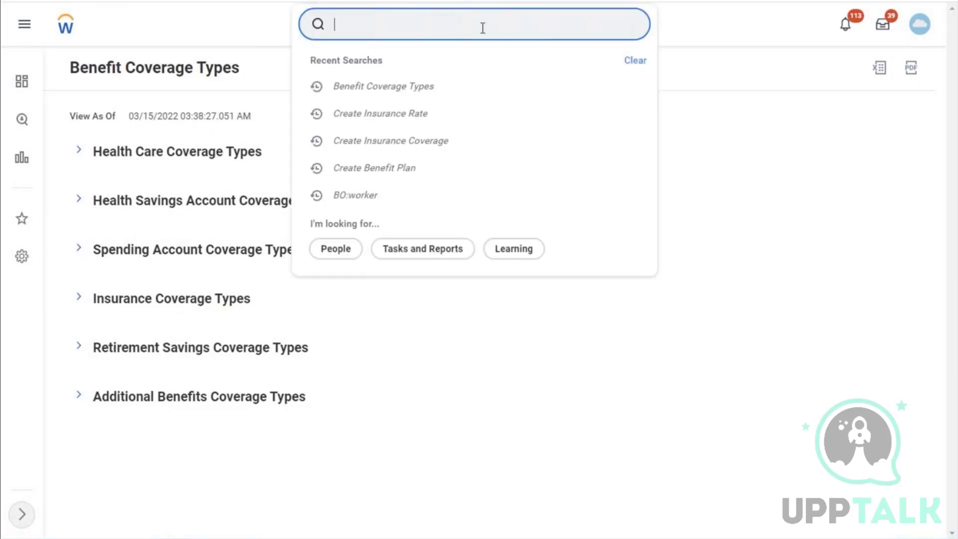
{"action": "type", "text": "maintain ben cov t"}
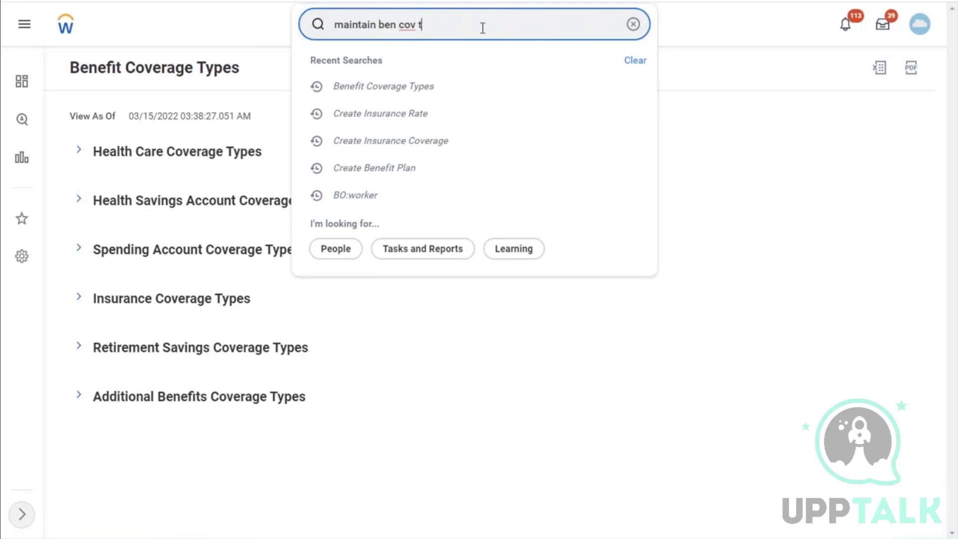
{"action": "type", "text": "ype"}
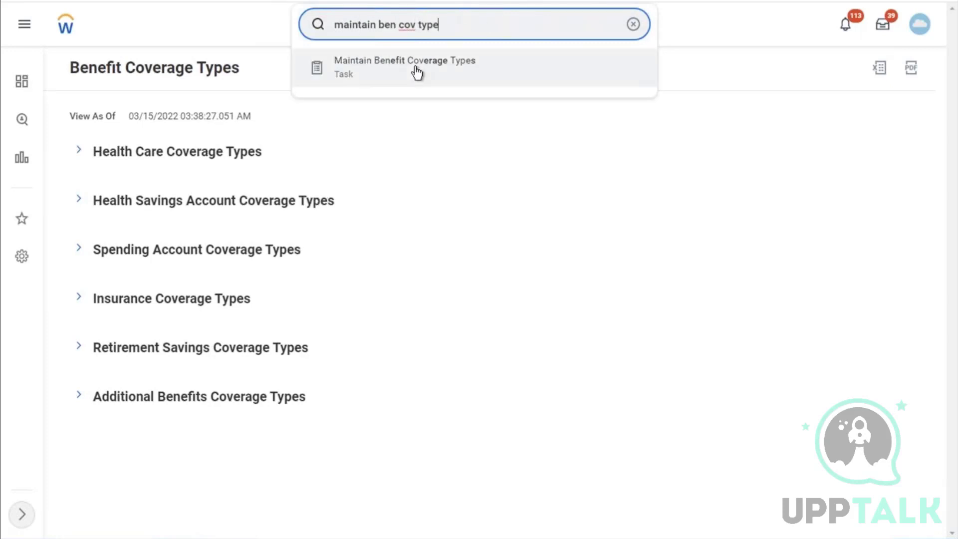
{"action": "left_click", "coordinate": [416, 72]}
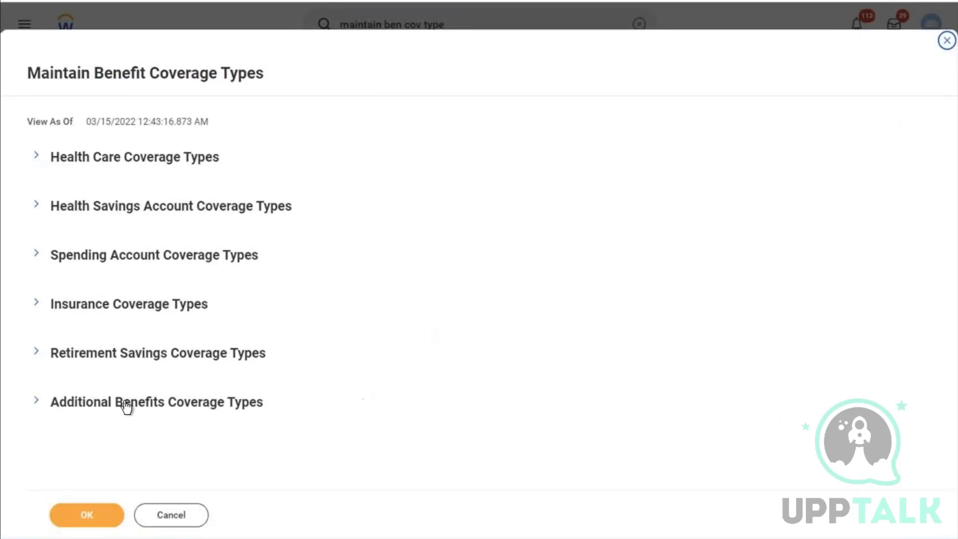
Expand the Additional Benefits Coverage Types section and add a new row to its table.
{"action": "left_click", "coordinate": [38, 402]}
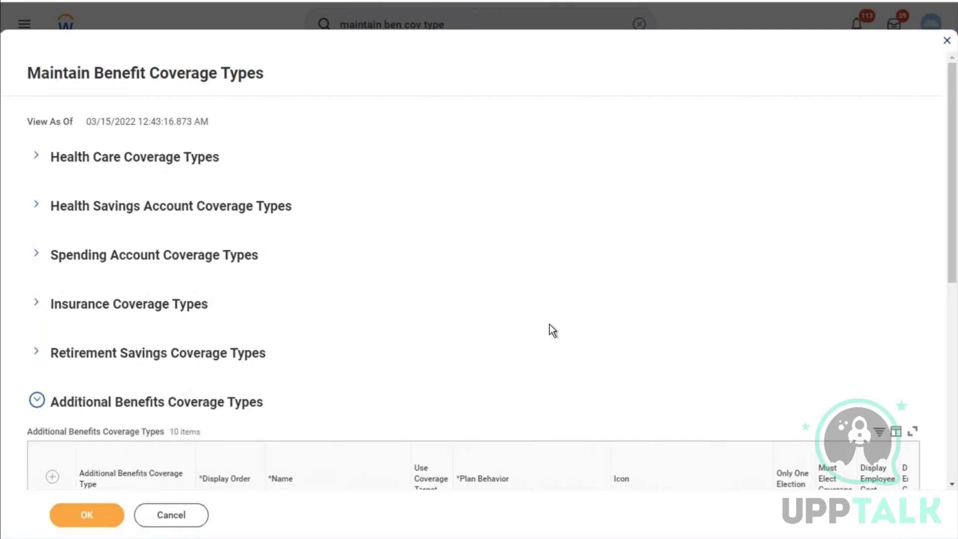
{"action": "scroll", "coordinate": [573, 325], "scroll_direction": "down", "scroll_amount": 2}
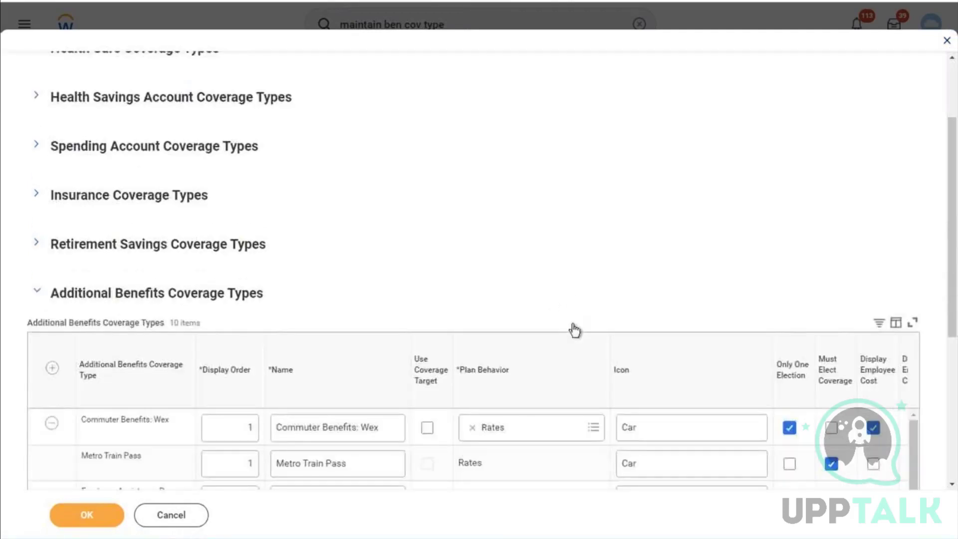
{"action": "scroll", "coordinate": [575, 330], "scroll_direction": "down", "scroll_amount": 4}
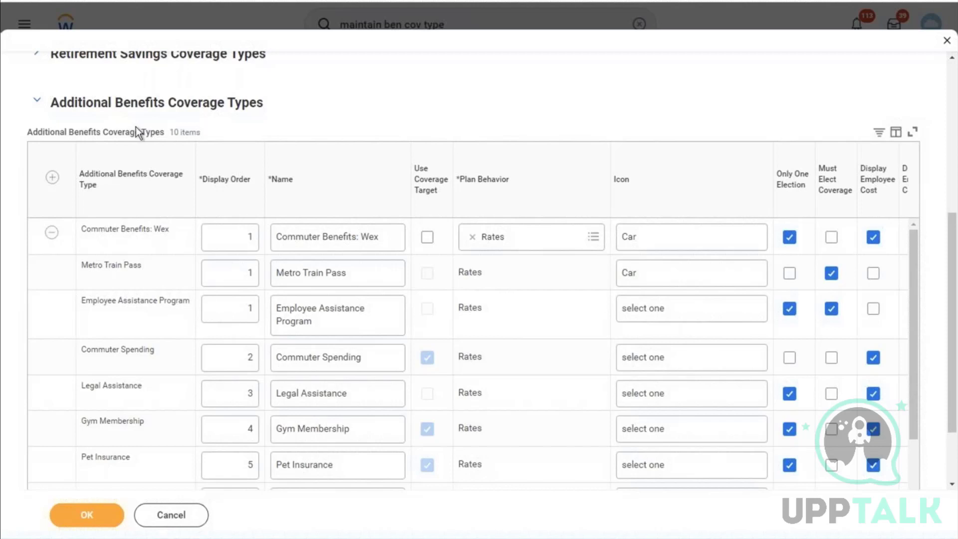
{"action": "left_click", "coordinate": [53, 178]}
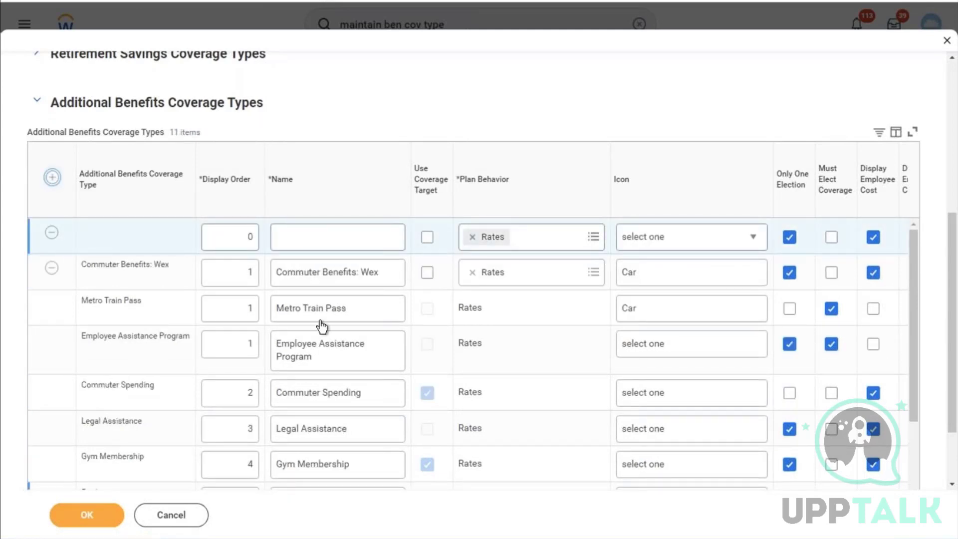
Give the new additional benefits row display order 1 and the name AMD Gym Membership.
{"action": "left_click", "coordinate": [238, 232]}
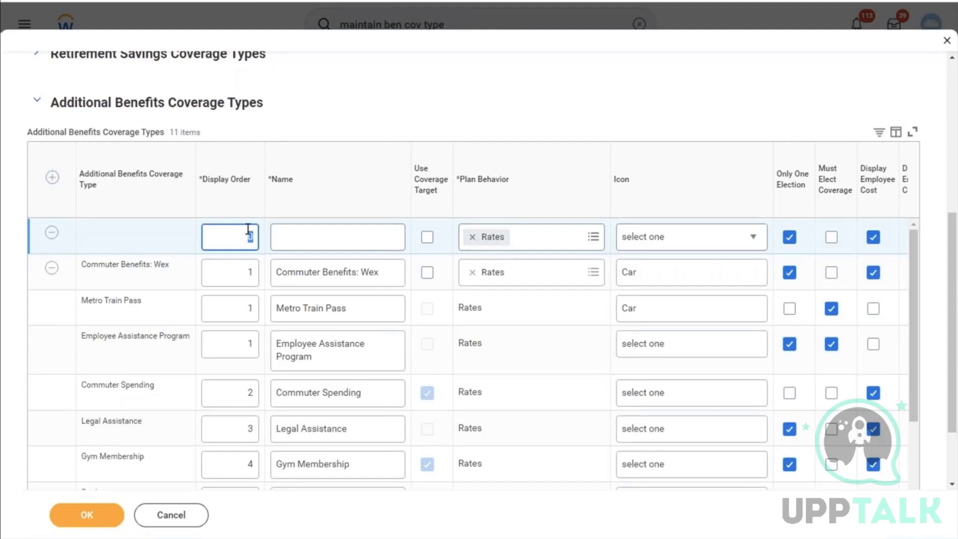
{"action": "key", "text": "BackSpace"}
{"action": "type", "text": "1"}
{"action": "left_click", "coordinate": [326, 231]}
{"action": "type", "text": "AMD "}
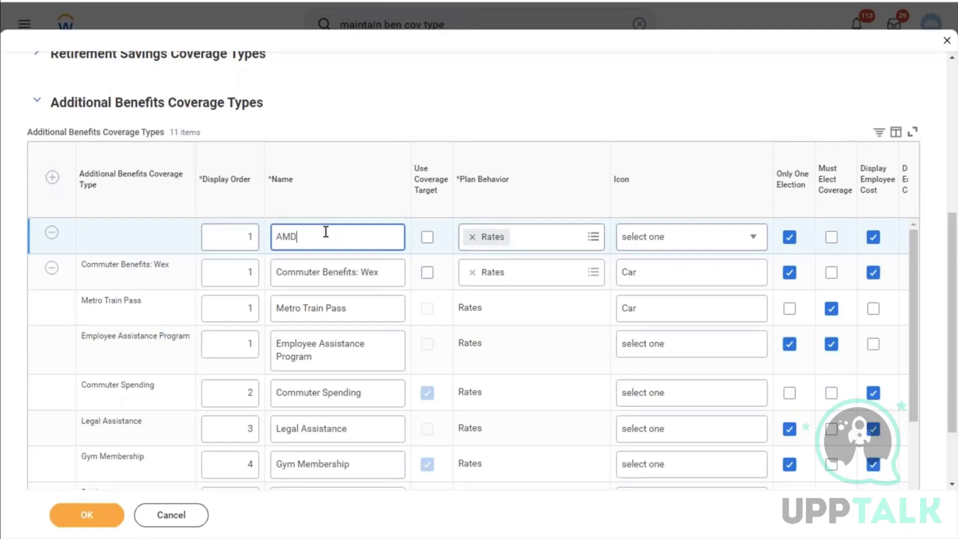
{"action": "type", "text": "Gym Membership"}
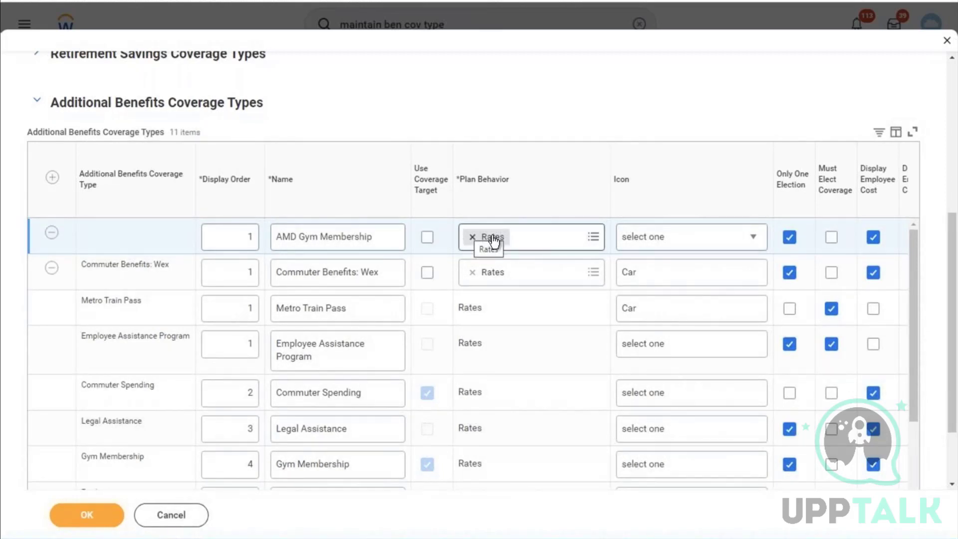
Set the AMD Gym Membership row's plan behavior to Accepts Amounts and its icon to Weights.
{"action": "left_click", "coordinate": [547, 242]}
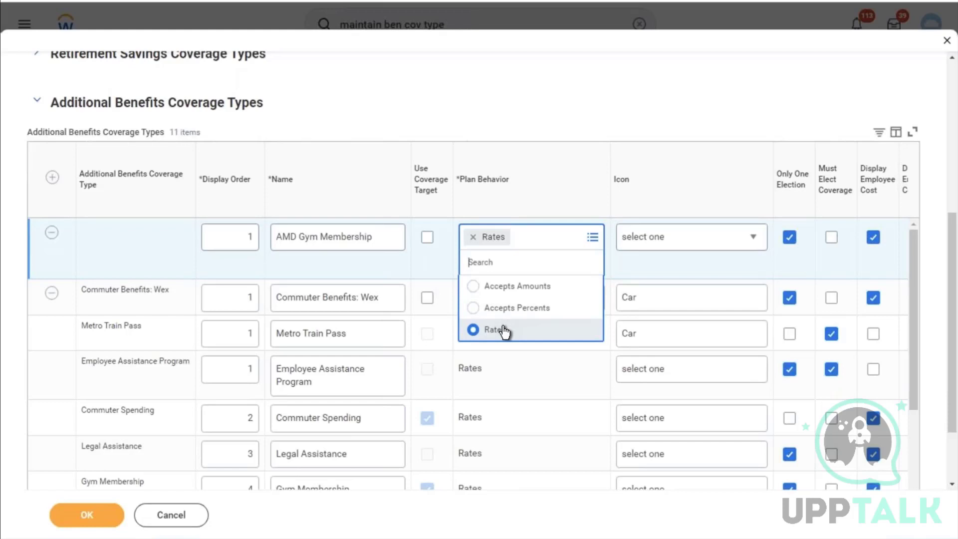
{"action": "left_click", "coordinate": [555, 113]}
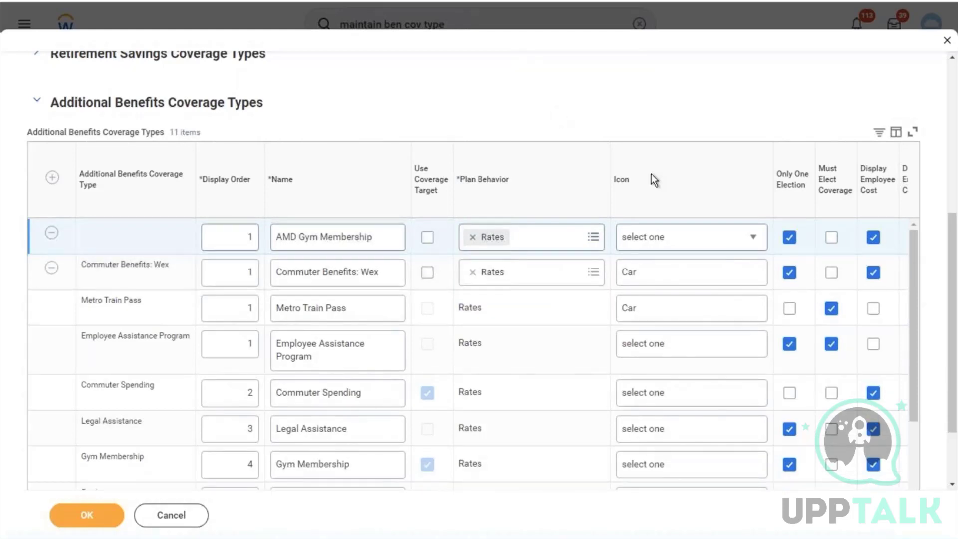
{"action": "left_click", "coordinate": [654, 235]}
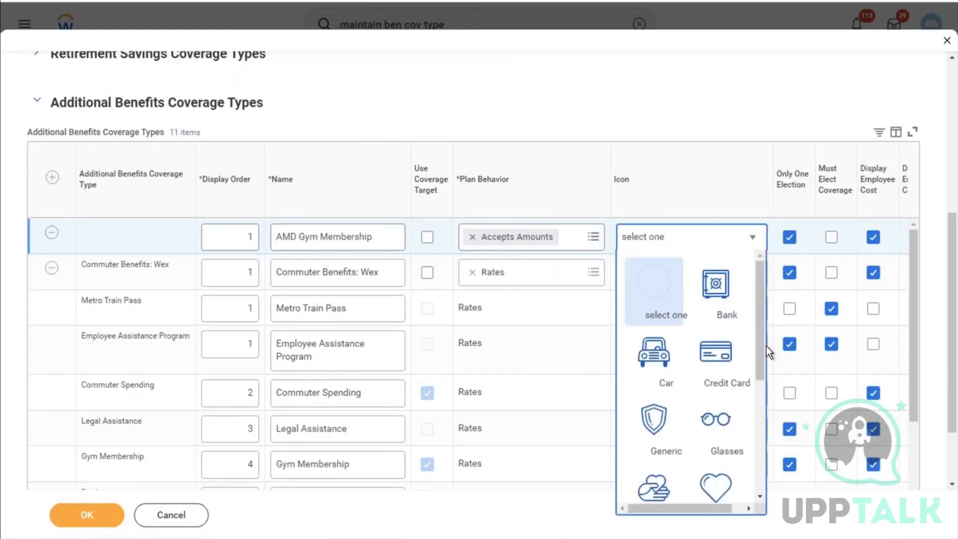
{"action": "left_click_drag", "start_coordinate": [762, 350], "coordinate": [762, 466]}
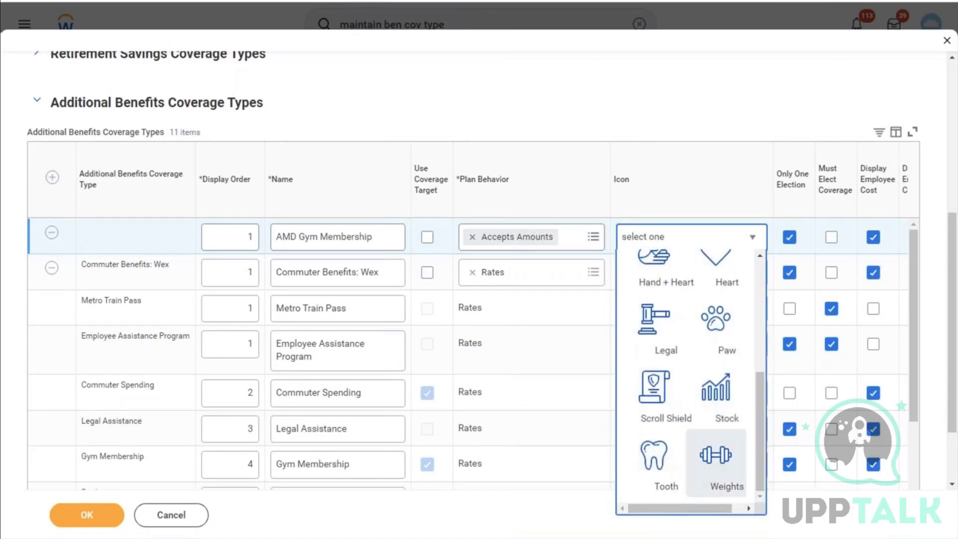
{"action": "left_click", "coordinate": [718, 462]}
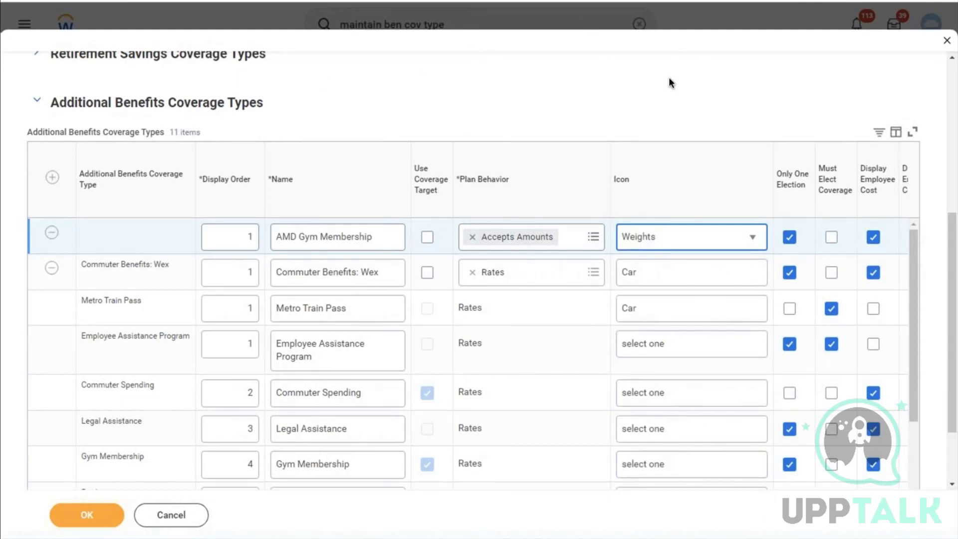
{"action": "left_click", "coordinate": [589, 114]}
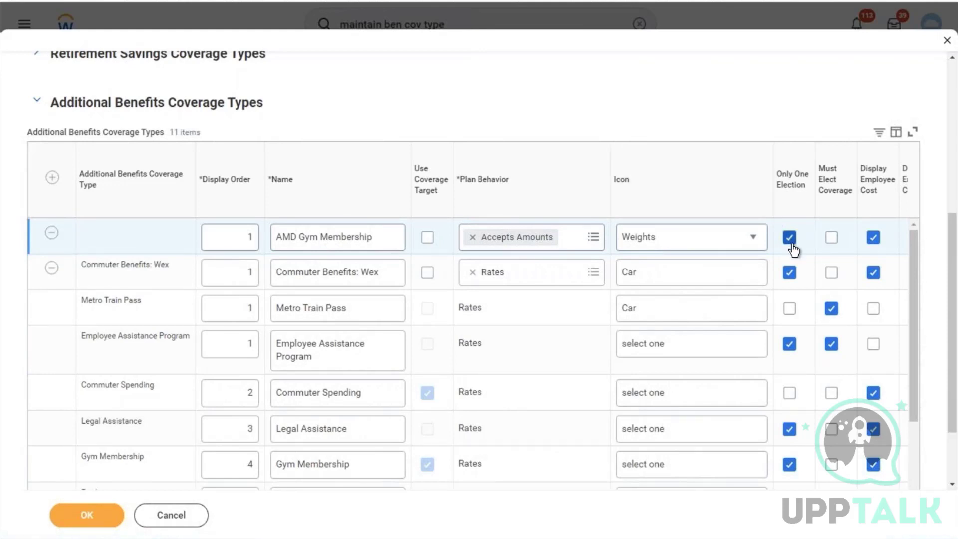
{"action": "left_click", "coordinate": [835, 240]}
{"action": "left_click", "coordinate": [835, 240]}
{"action": "left_click", "coordinate": [852, 265]}
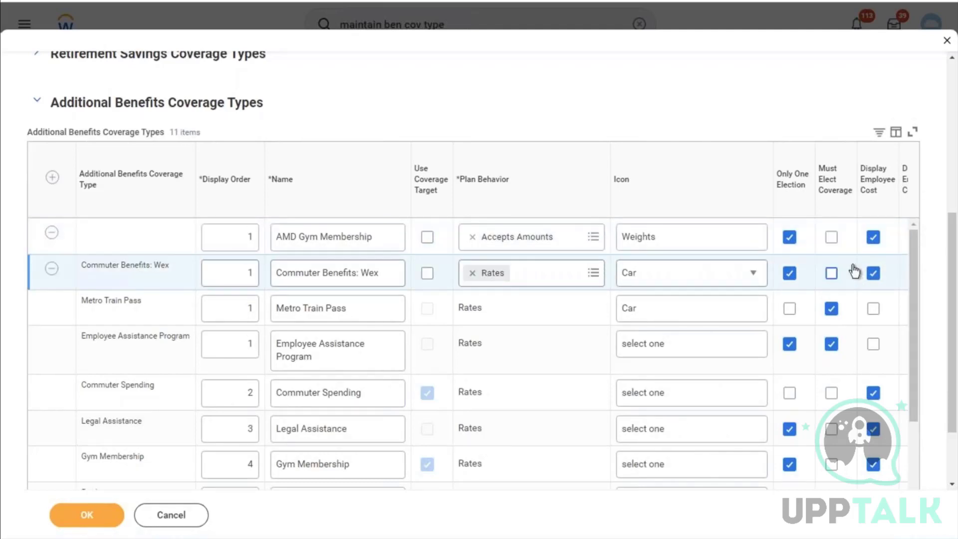
{"action": "scroll", "coordinate": [853, 265], "scroll_direction": "right", "scroll_amount": 2}
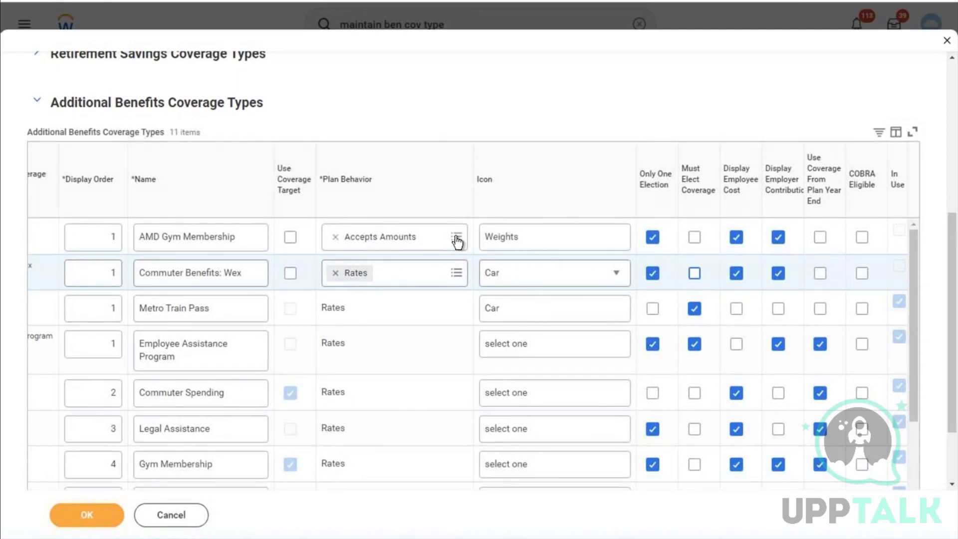
{"action": "left_click", "coordinate": [653, 238]}
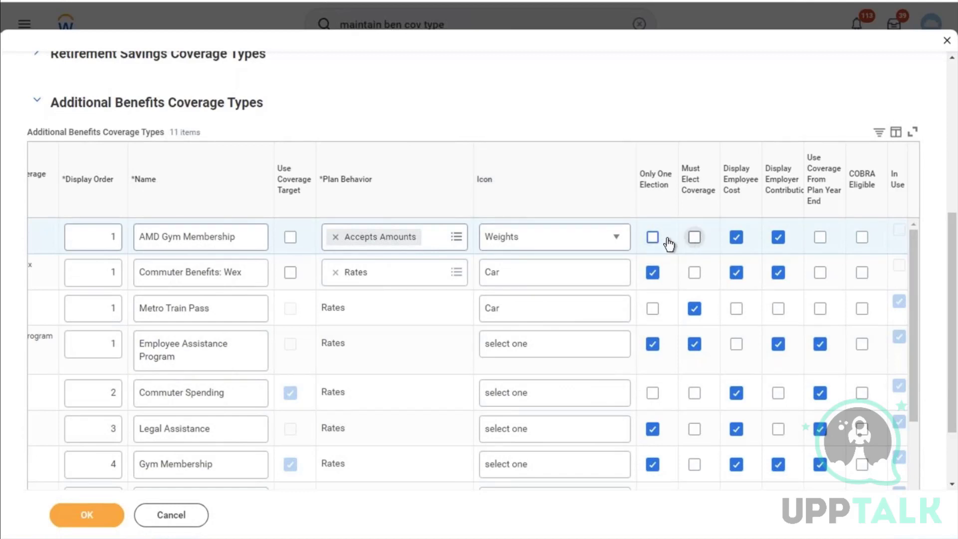
{"action": "left_click", "coordinate": [653, 238]}
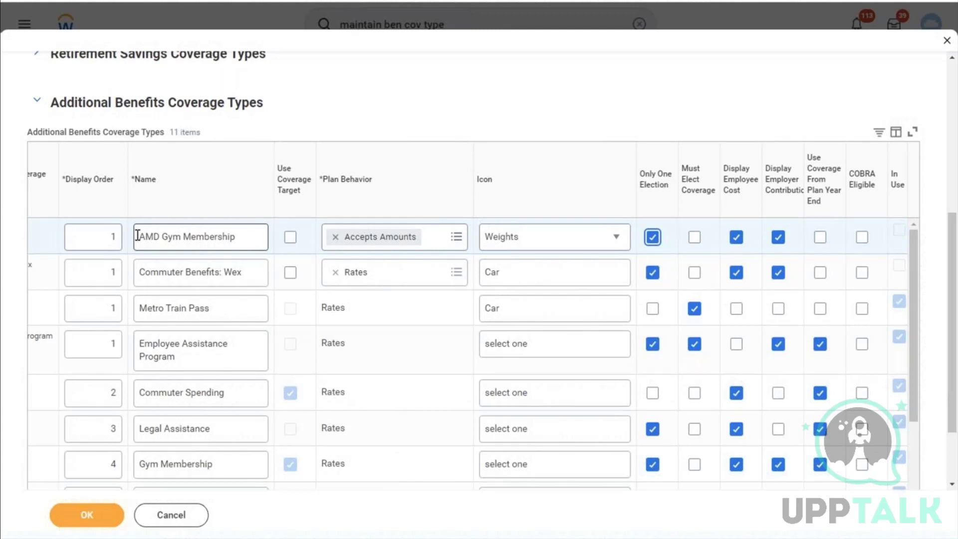
Clear Only One Election and Display Employee Cost for the AMD Gym Membership row and save the coverage types.
{"action": "left_click", "coordinate": [653, 239]}
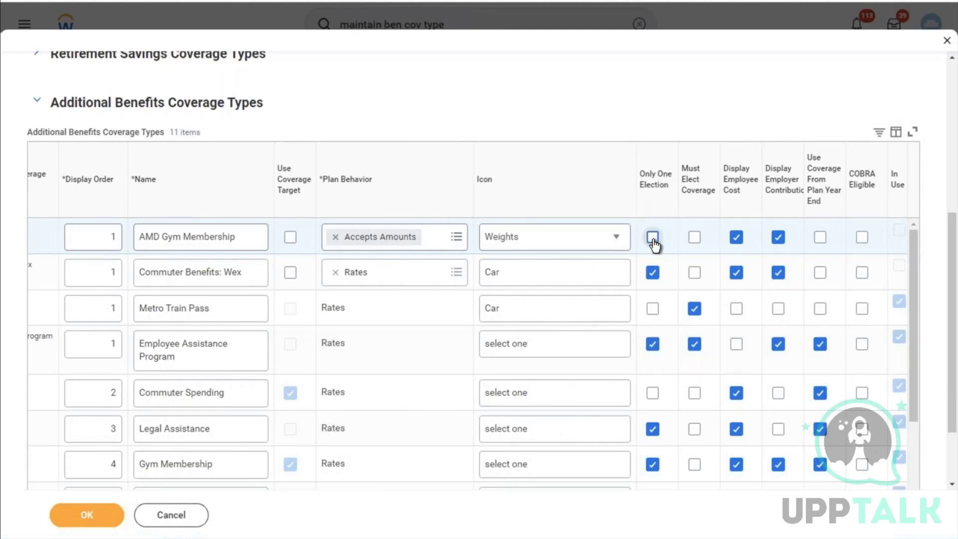
{"action": "left_click", "coordinate": [695, 238]}
{"action": "left_click", "coordinate": [696, 239]}
{"action": "left_click", "coordinate": [736, 238]}
{"action": "mouse_move", "coordinate": [820, 250]}
{"action": "left_click", "coordinate": [863, 238]}
{"action": "left_click", "coordinate": [859, 238]}
{"action": "left_click", "coordinate": [60, 515]}
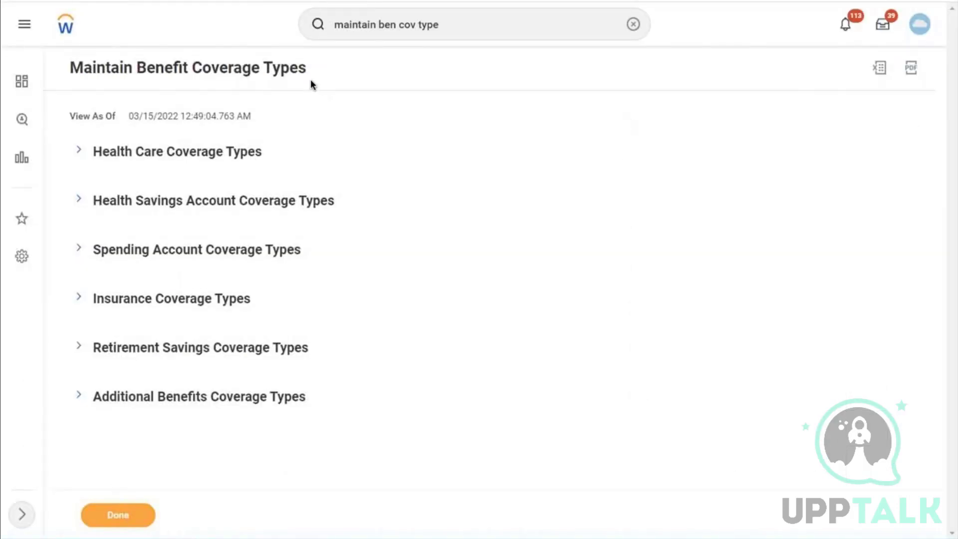
Search for "create ben plan" and open the Create Benefit Plan task.
{"action": "left_click", "coordinate": [634, 24]}
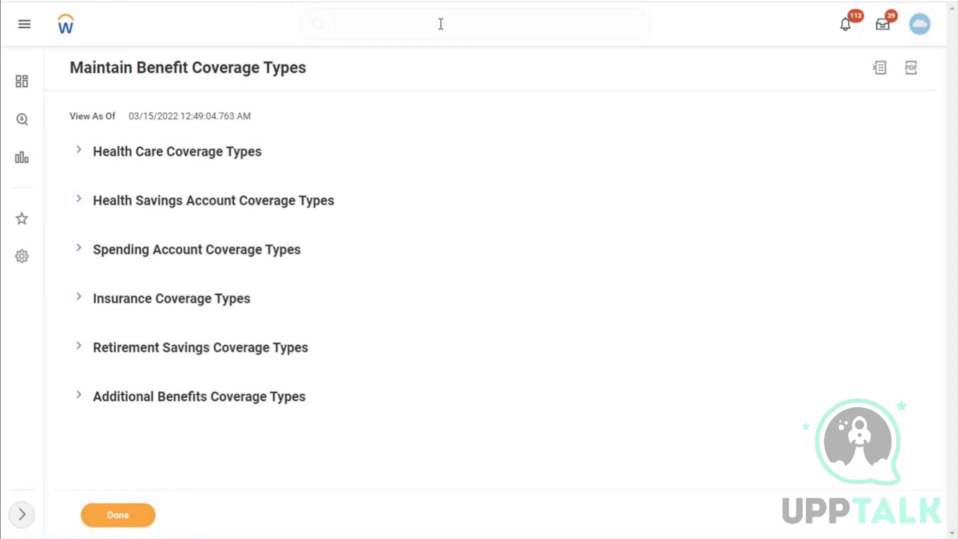
{"action": "left_click", "coordinate": [441, 24]}
{"action": "type", "text": "create"}
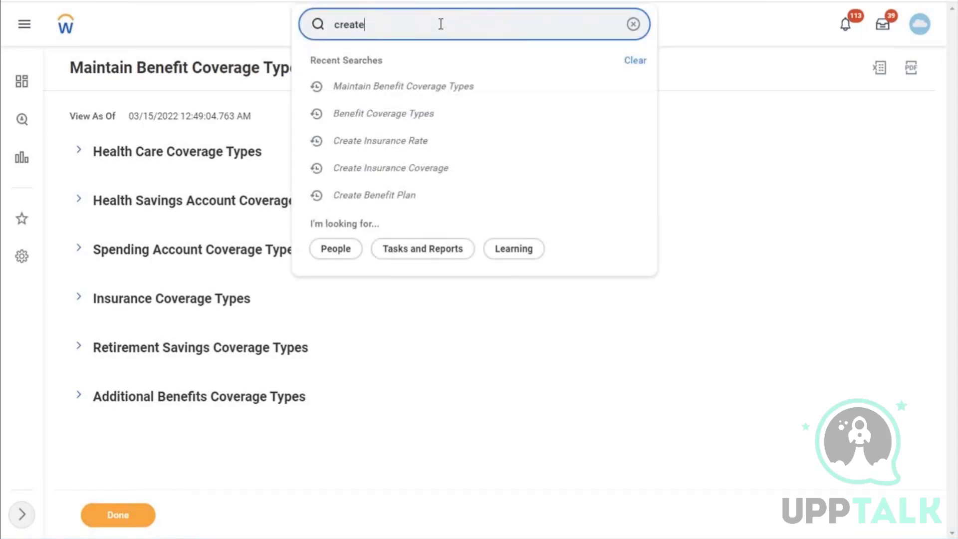
{"action": "type", "text": " ben plan"}
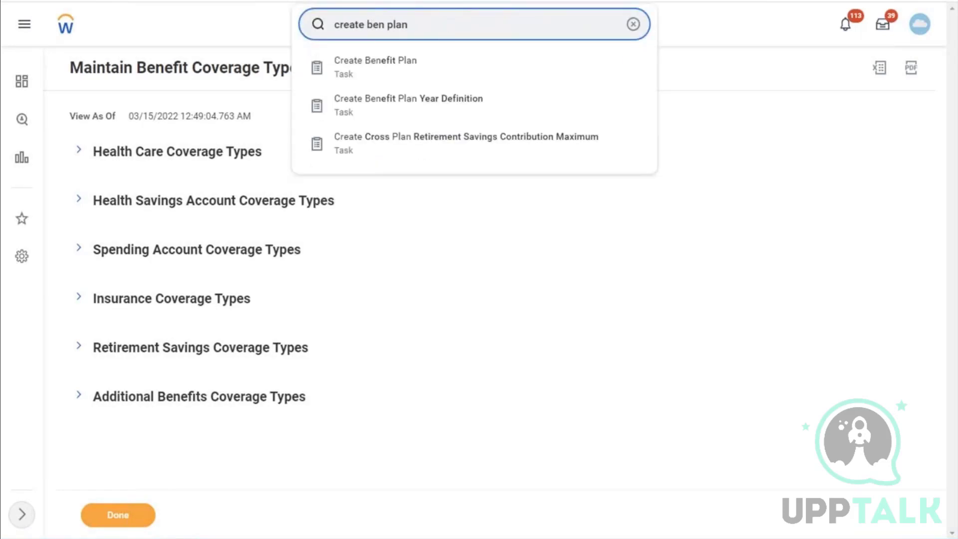
{"action": "left_click", "coordinate": [383, 80]}
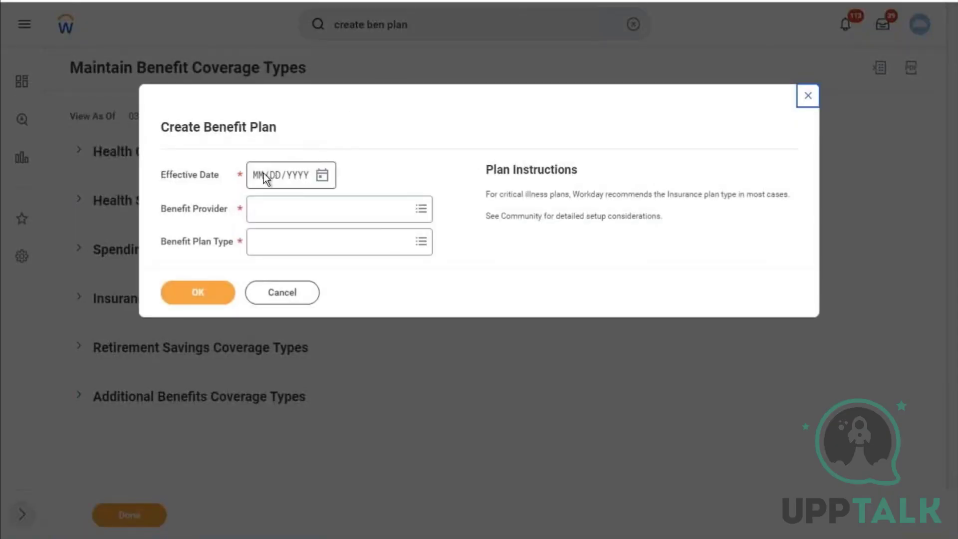
Set the new benefit plan's effective date to 01/01/2022 and its benefit provider to ABN Amro.
{"action": "left_click", "coordinate": [262, 176]}
{"action": "type", "text": "01/01/20"}
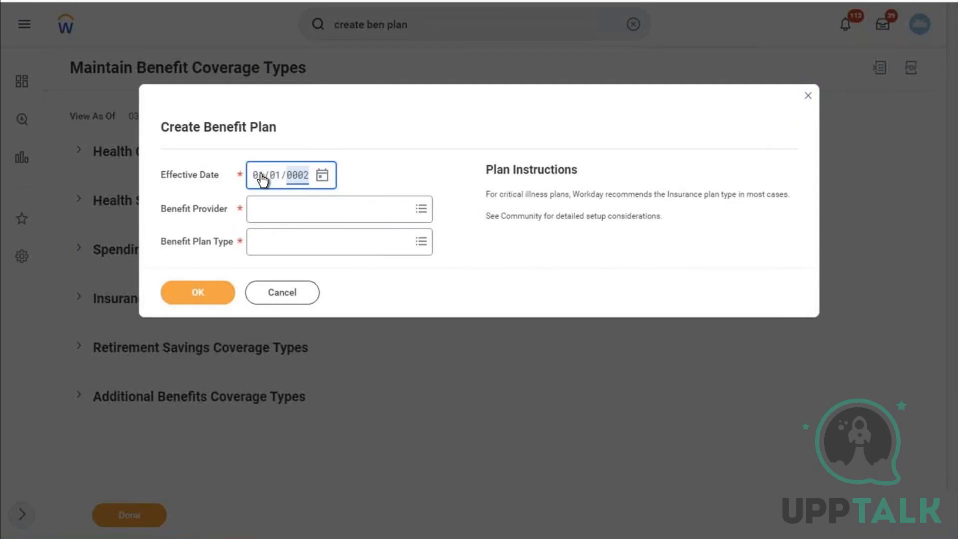
{"action": "type", "text": "22"}
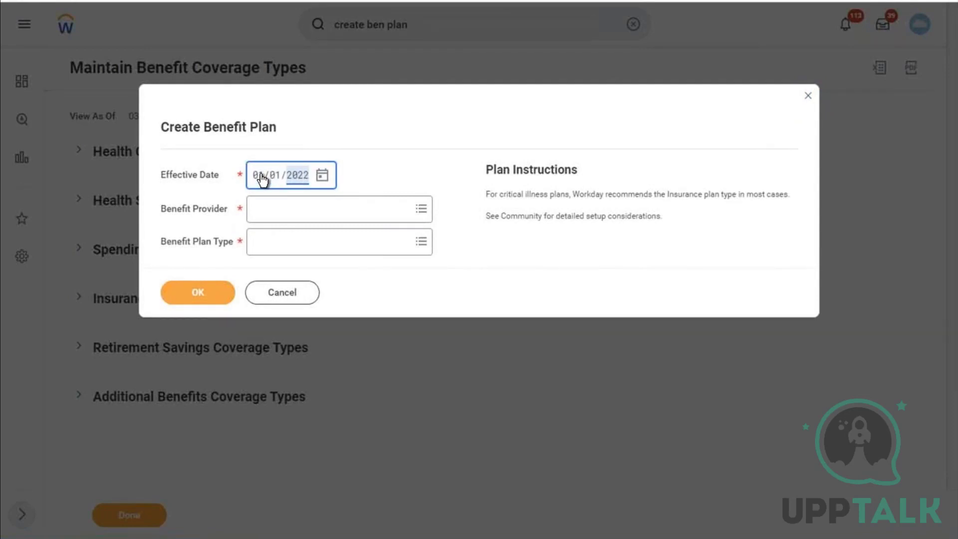
{"action": "left_click", "coordinate": [296, 211]}
{"action": "type", "text": "abn"}
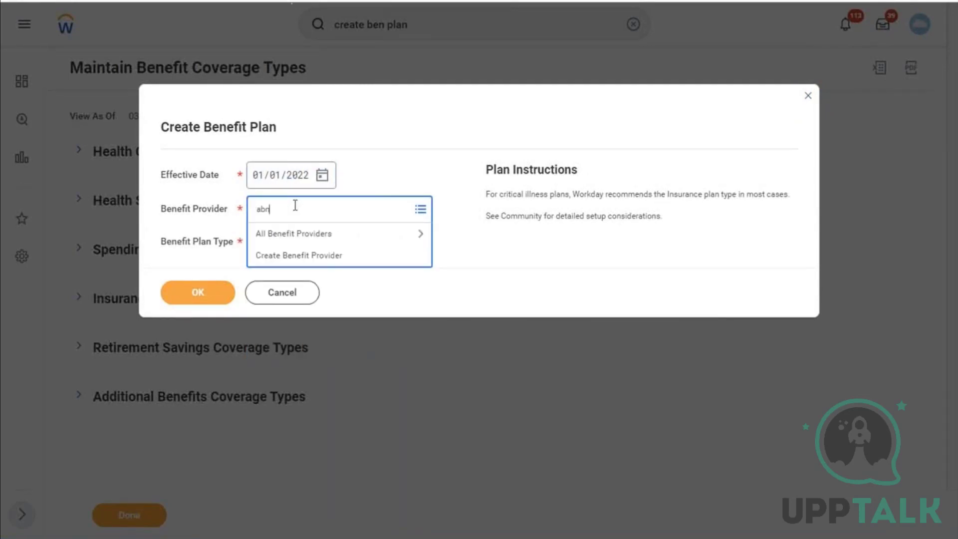
{"action": "key", "text": "Return"}
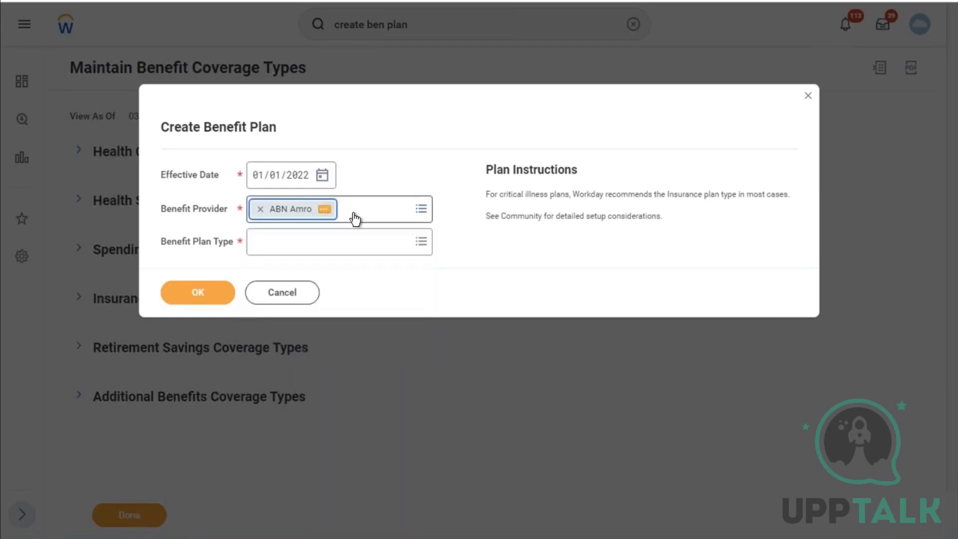
{"action": "left_click", "coordinate": [286, 245]}
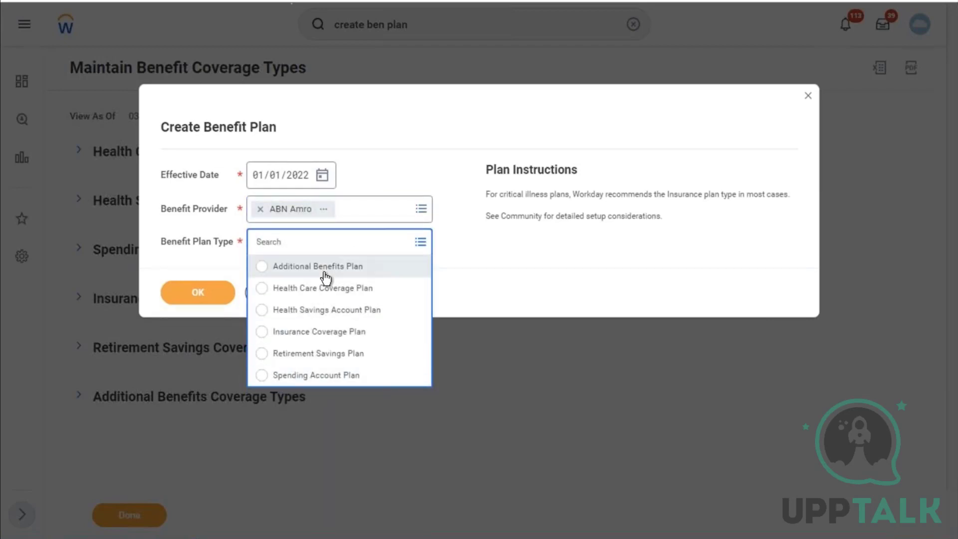
{"action": "left_click", "coordinate": [304, 355]}
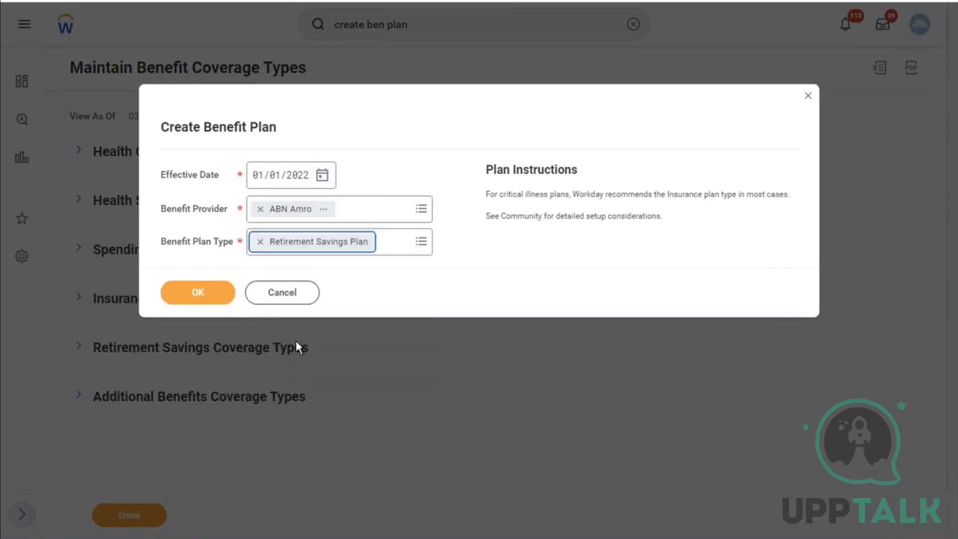
{"action": "left_click", "coordinate": [260, 242]}
Set the benefit plan type to Additional Benefits Plan with coverage type AMD Gym Membership and proceed to the plan details.
{"action": "left_click", "coordinate": [257, 242]}
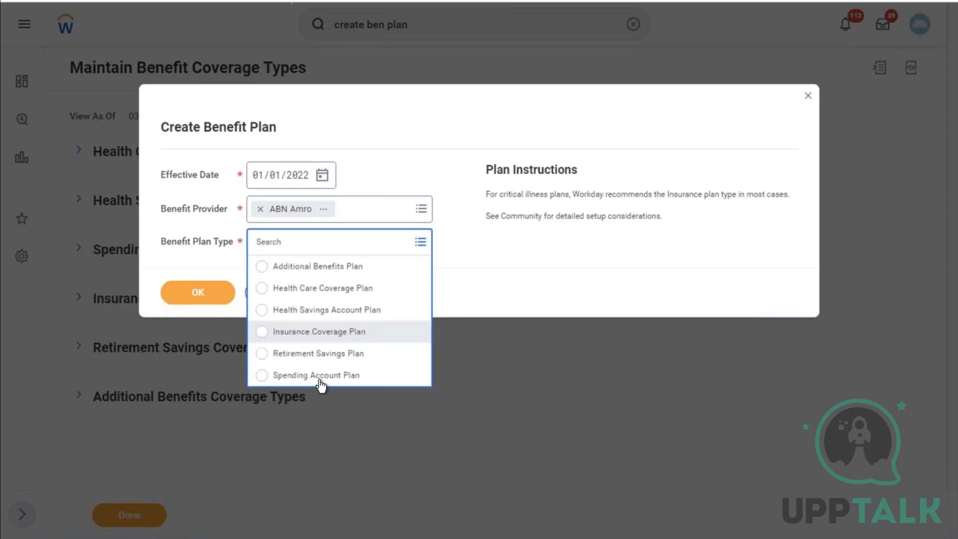
{"action": "left_click", "coordinate": [292, 267]}
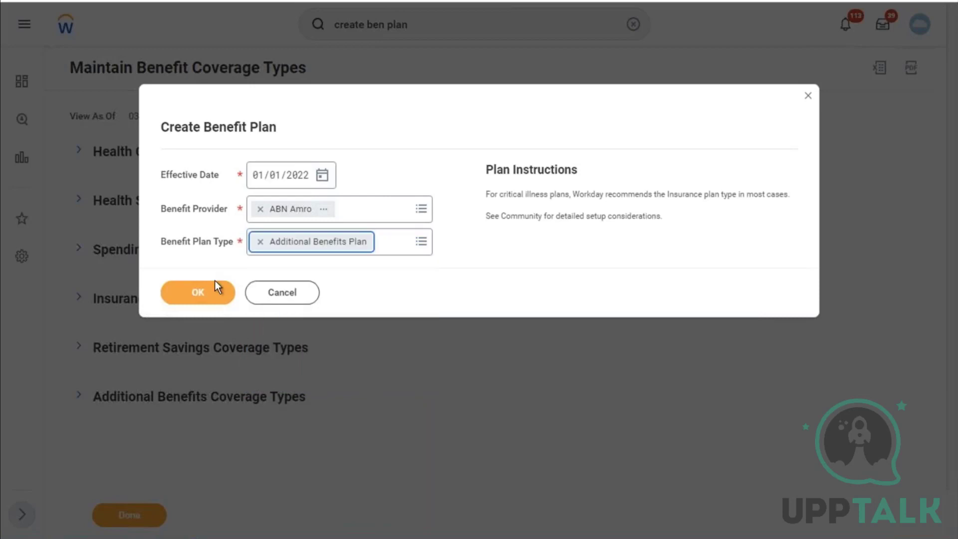
{"action": "left_click", "coordinate": [195, 294]}
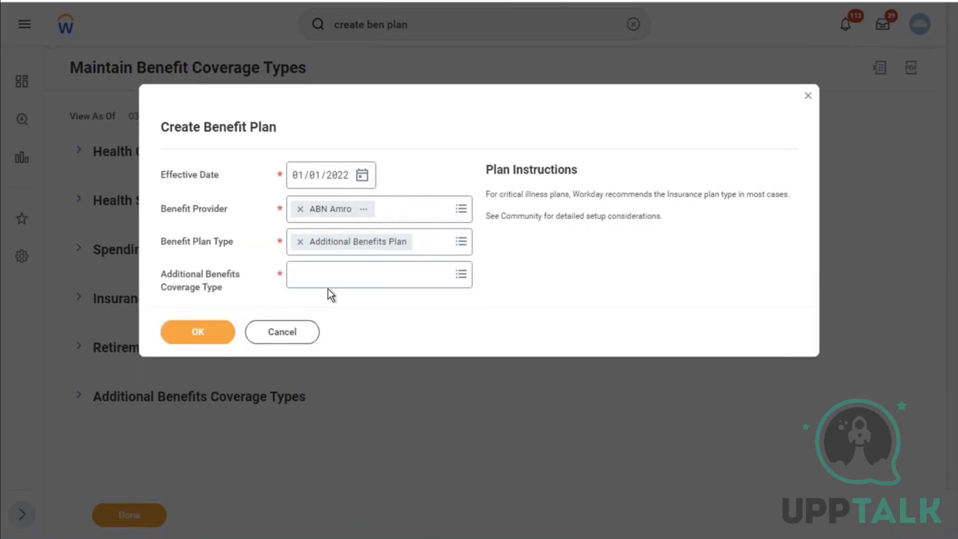
{"action": "left_click", "coordinate": [340, 284]}
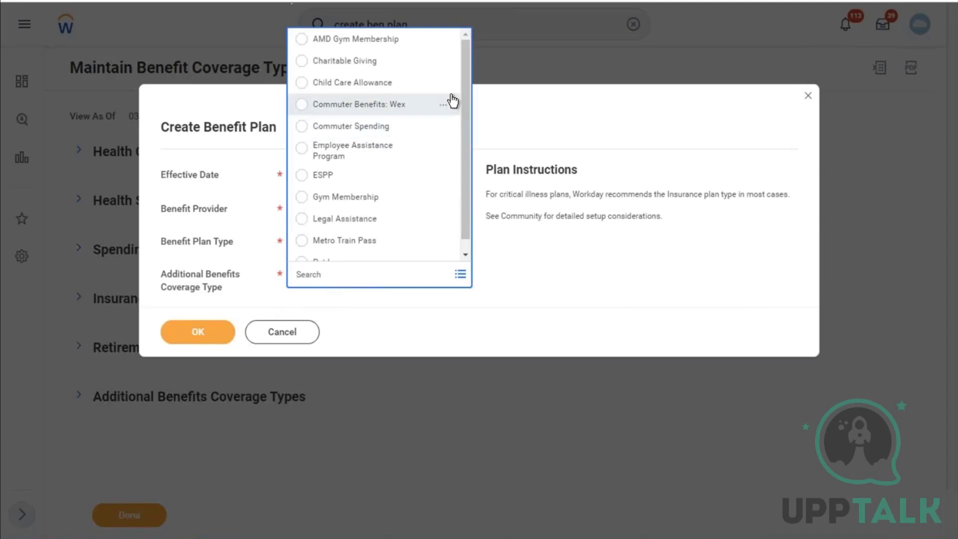
{"action": "left_click", "coordinate": [379, 41]}
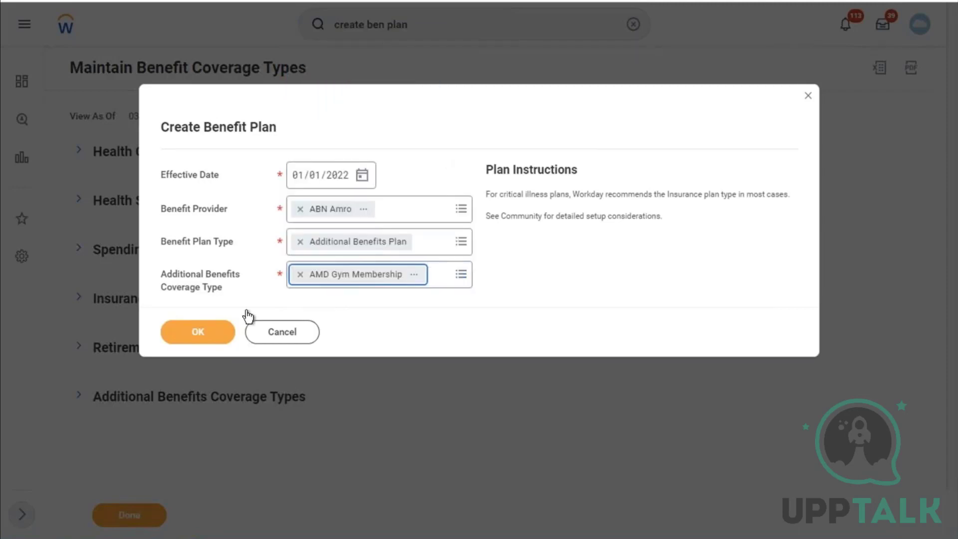
{"action": "left_click", "coordinate": [198, 331]}
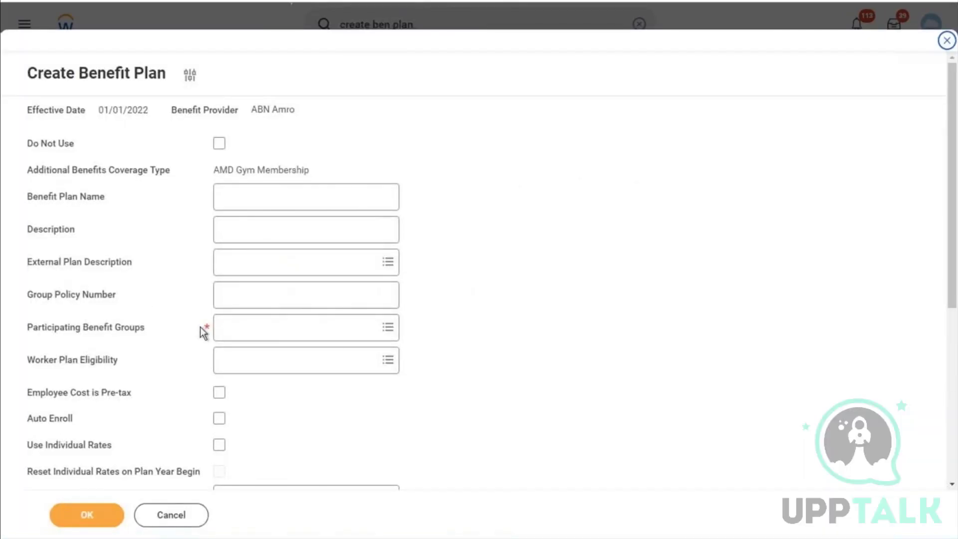
Enter the plan description "All USA Salaried Employees eligible for this plan".
{"action": "left_click", "coordinate": [288, 198]}
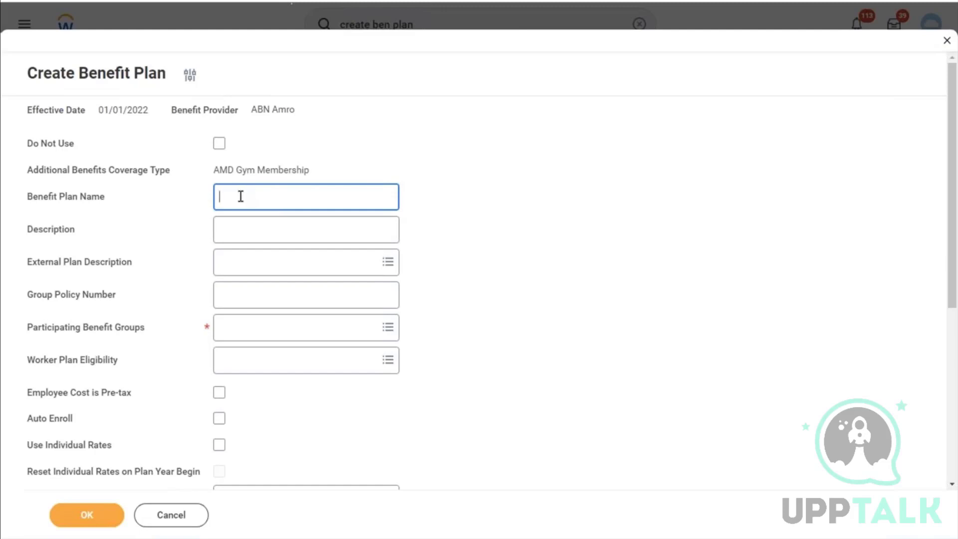
{"action": "left_click", "coordinate": [256, 112]}
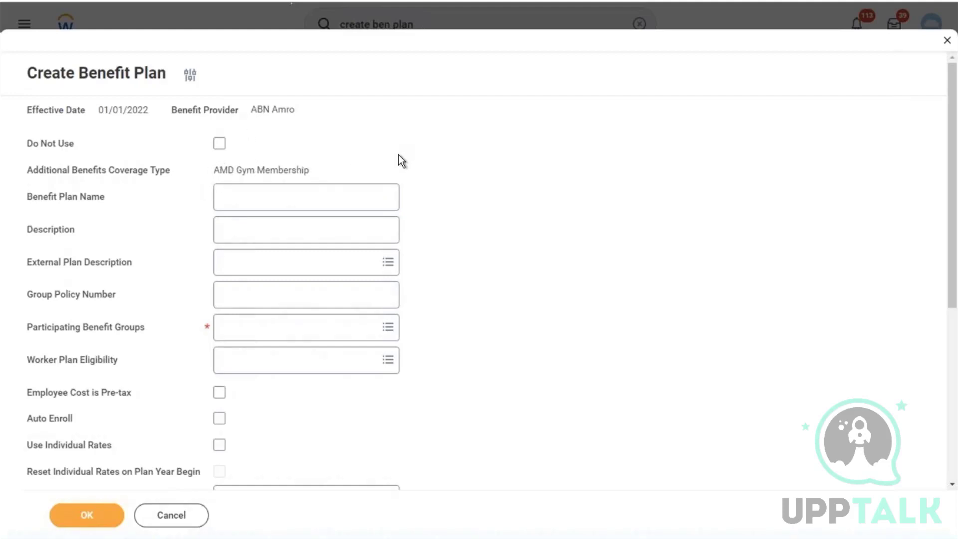
{"action": "left_click", "coordinate": [268, 204]}
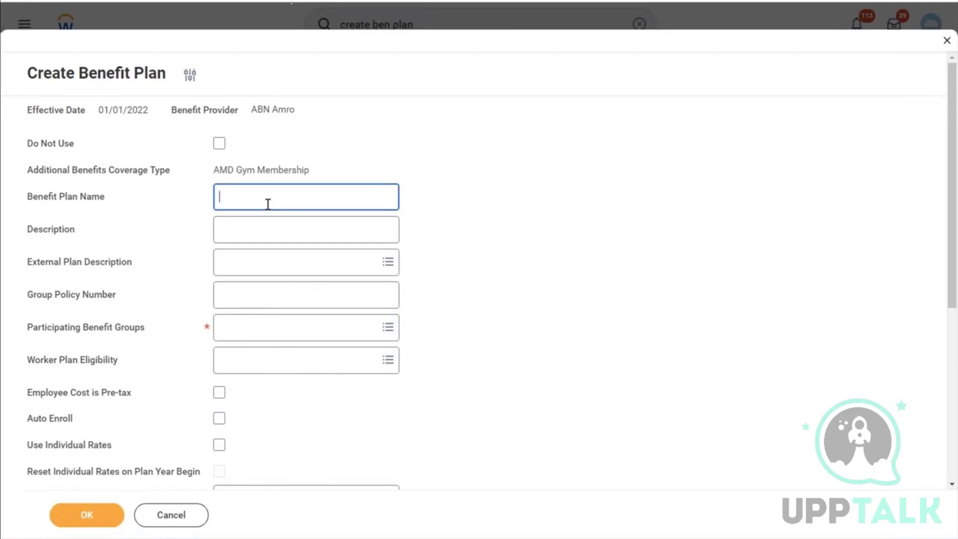
{"action": "left_click", "coordinate": [255, 238]}
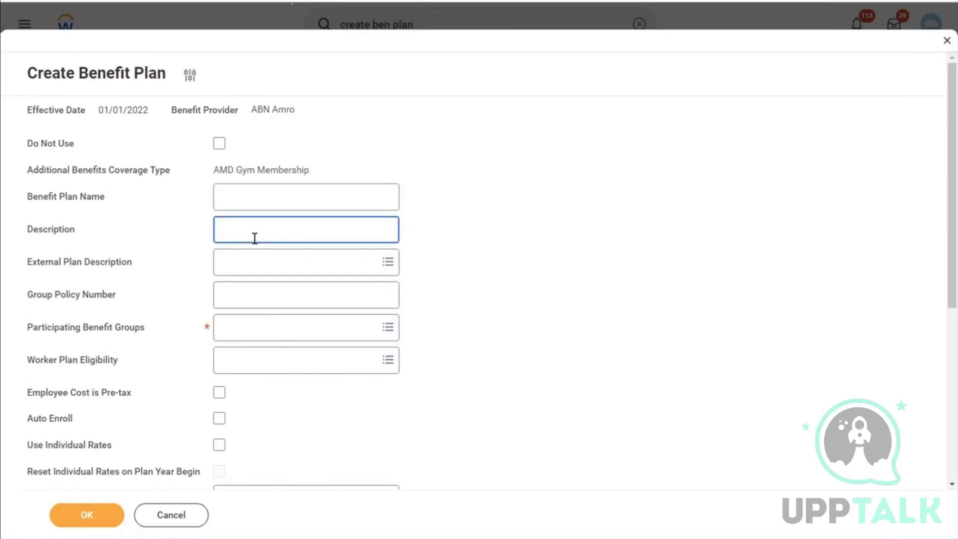
{"action": "type", "text": "All USA Salaried Employees el"}
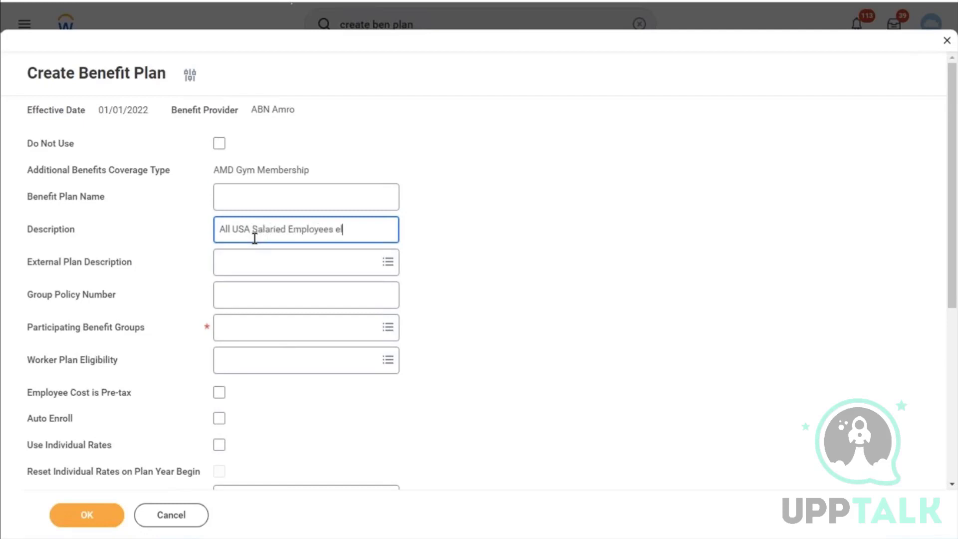
{"action": "type", "text": "igible for this plan"}
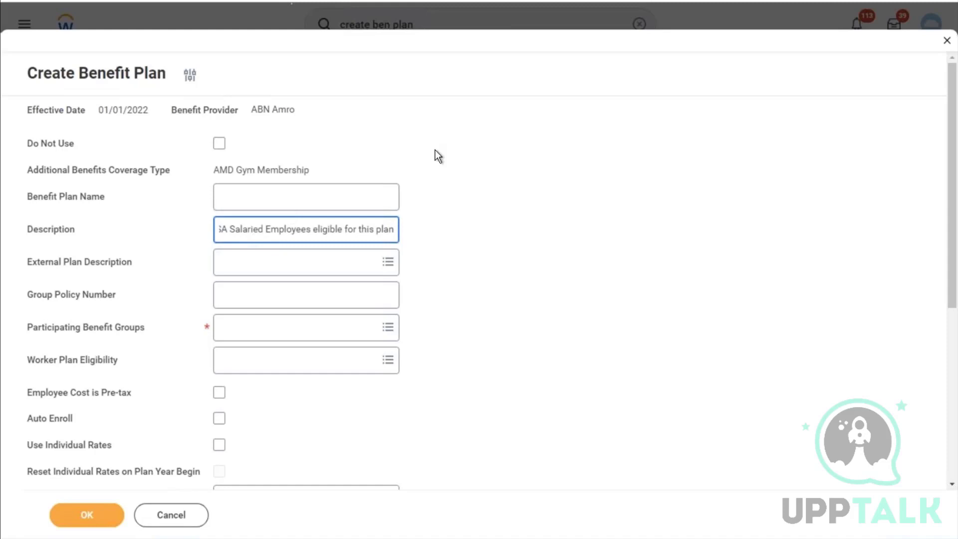
Enter the group policy number for the benefit plan.
{"action": "left_click", "coordinate": [258, 301]}
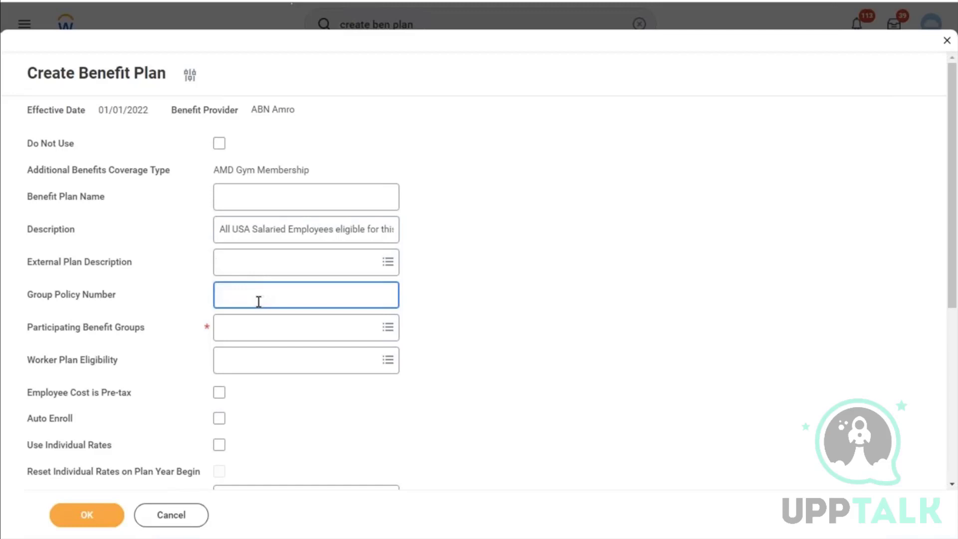
{"action": "type", "text": "142526"}
{"action": "left_click", "coordinate": [489, 266]}
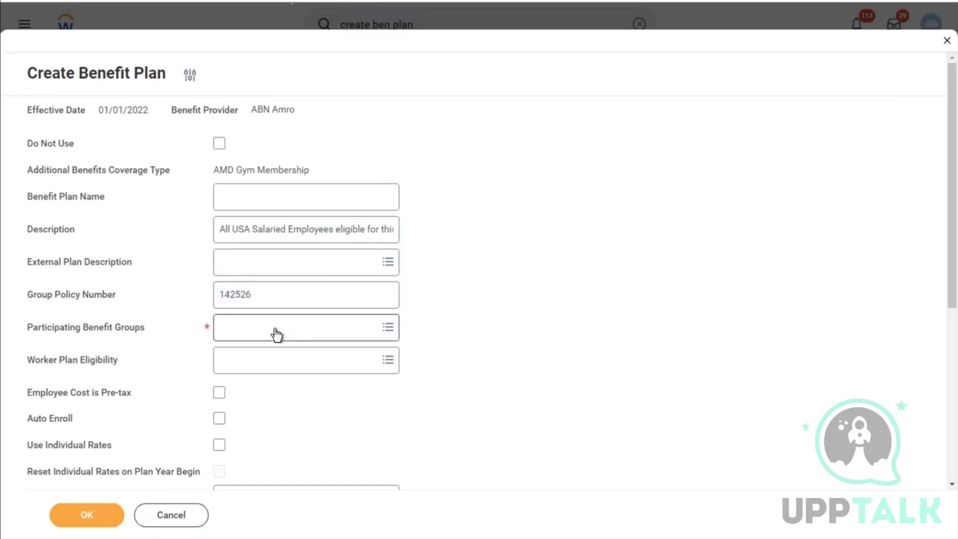
Choose Active Employees in U.S. - Salaried from the available benefit groups as the plan's participating benefit group.
{"action": "left_click", "coordinate": [275, 334]}
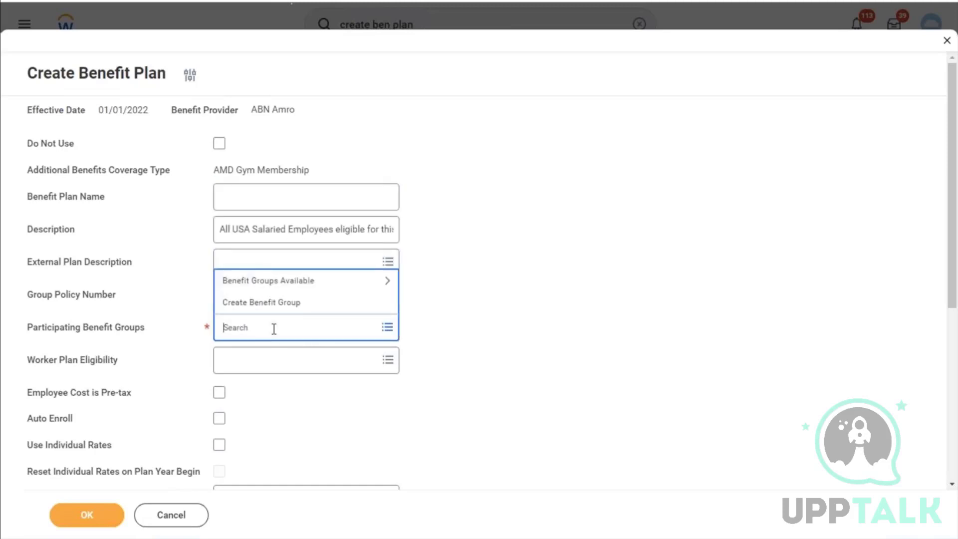
{"action": "left_click", "coordinate": [244, 287]}
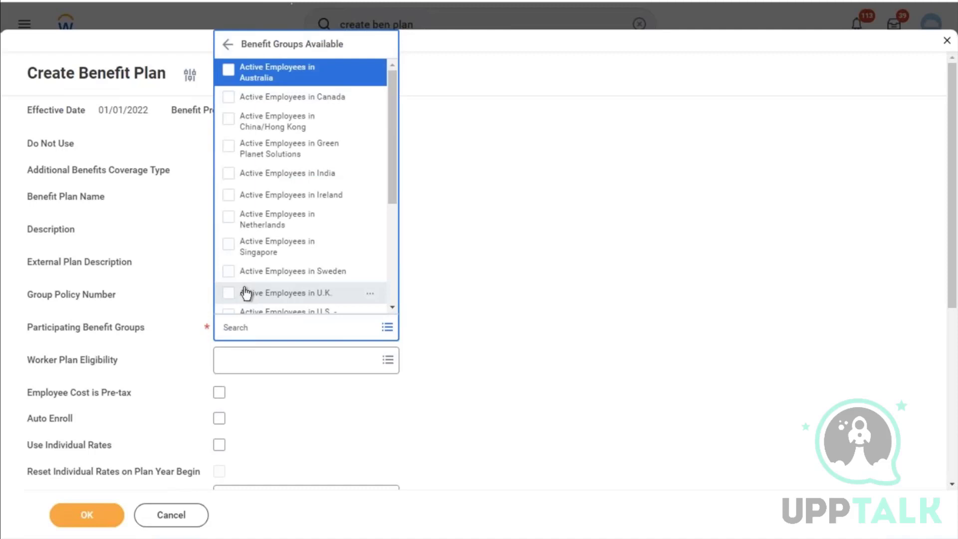
{"action": "key", "text": "Down"}
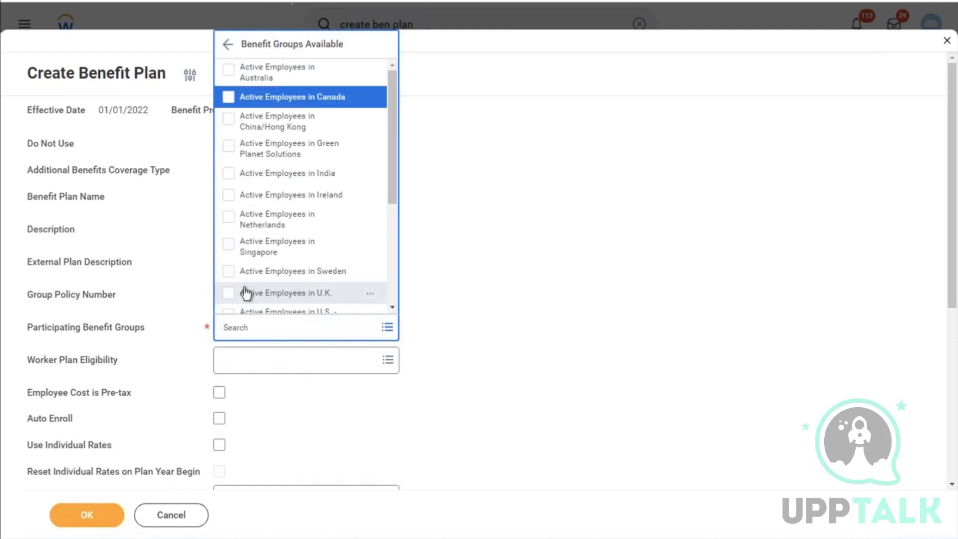
{"action": "key", "text": "End"}
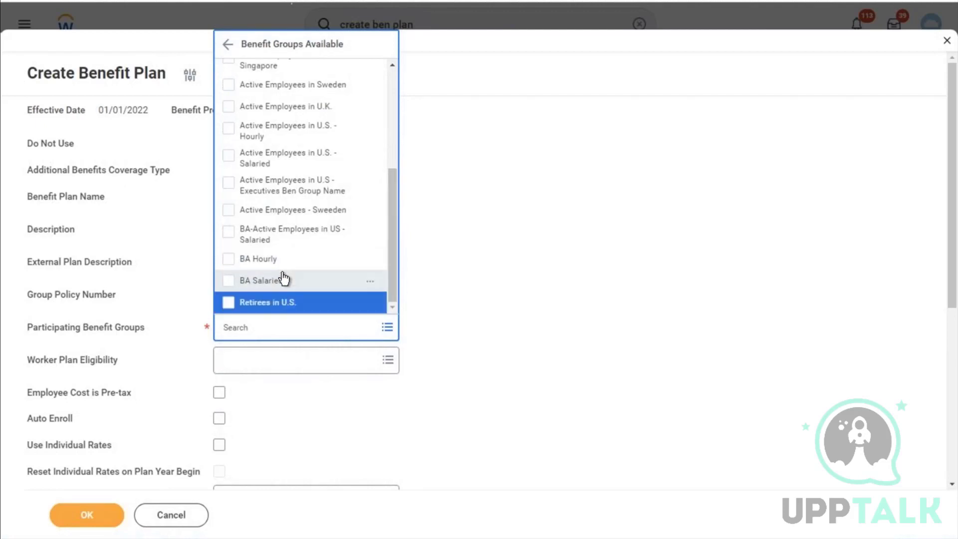
{"action": "left_click", "coordinate": [280, 168]}
{"action": "left_click", "coordinate": [478, 156]}
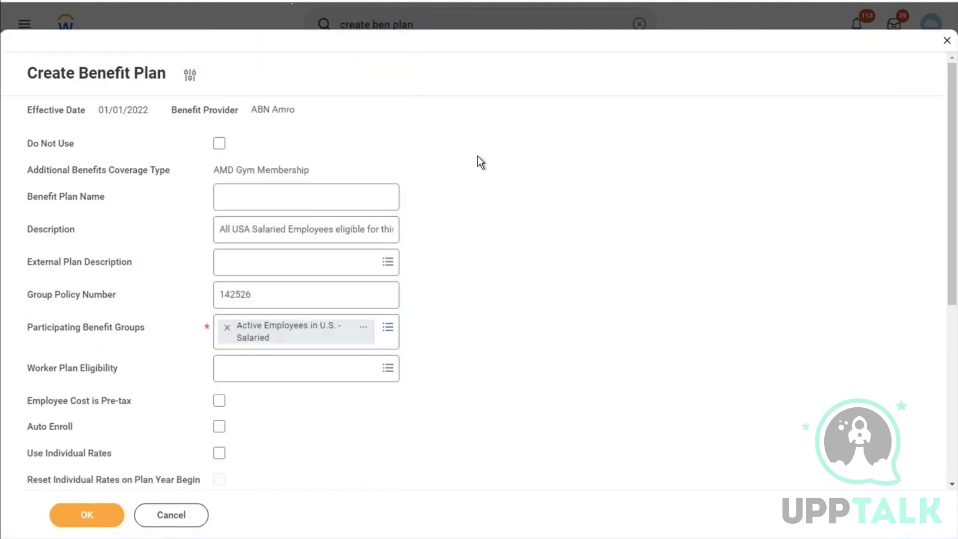
{"action": "scroll", "coordinate": [487, 257], "scroll_direction": "down", "scroll_amount": 2}
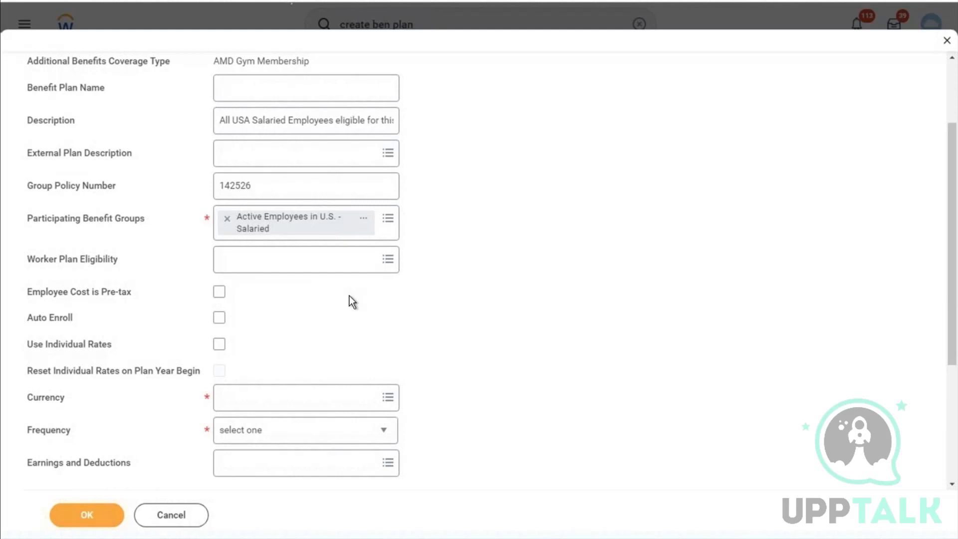
{"action": "scroll", "coordinate": [349, 295], "scroll_direction": "down", "scroll_amount": 2}
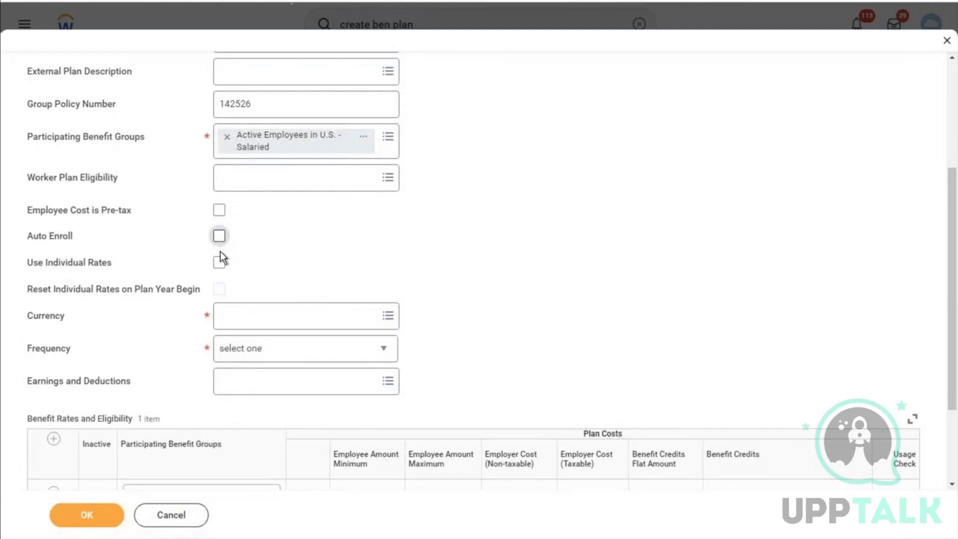
{"action": "mouse_move", "coordinate": [220, 266]}
{"action": "left_click", "coordinate": [219, 263]}
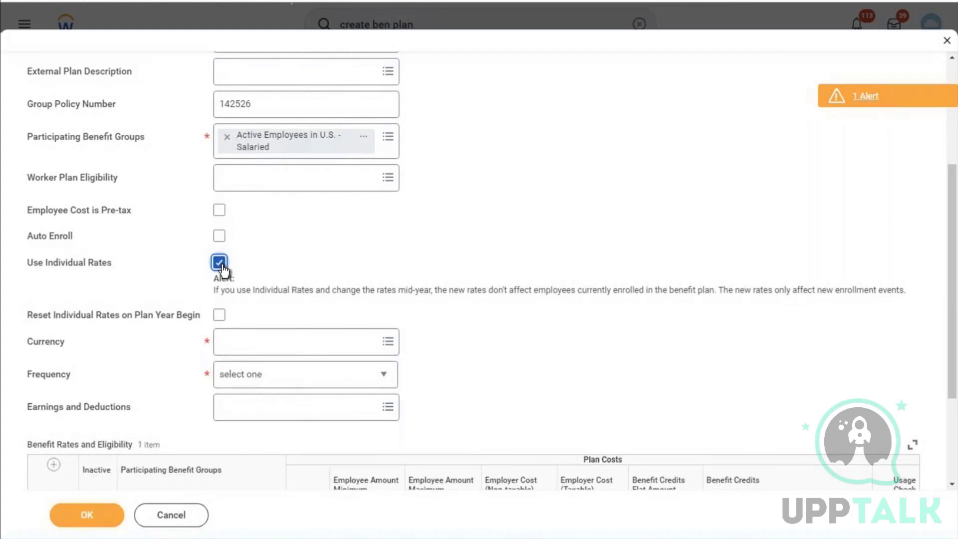
{"action": "left_click", "coordinate": [220, 264]}
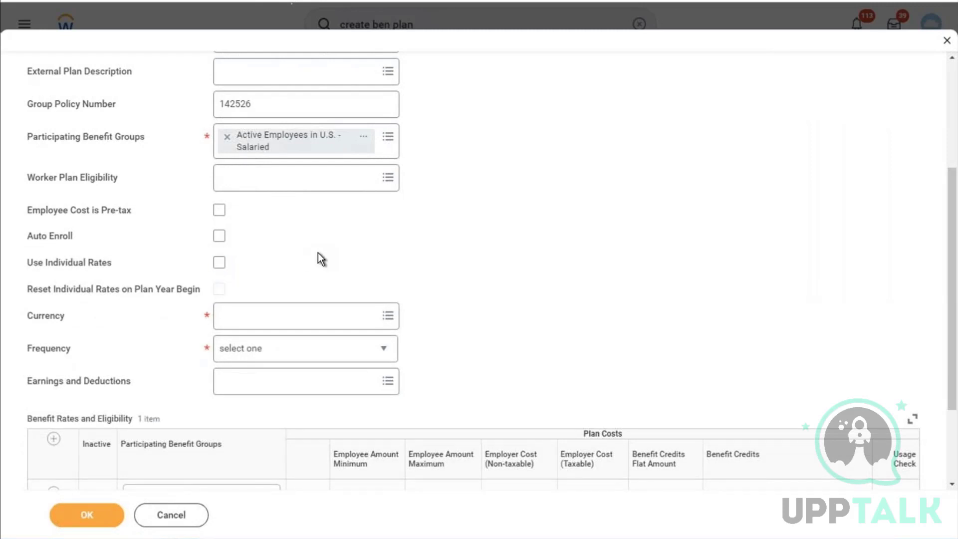
Set the benefit plan's currency to USD.
{"action": "left_click", "coordinate": [260, 324]}
{"action": "type", "text": "usd"}
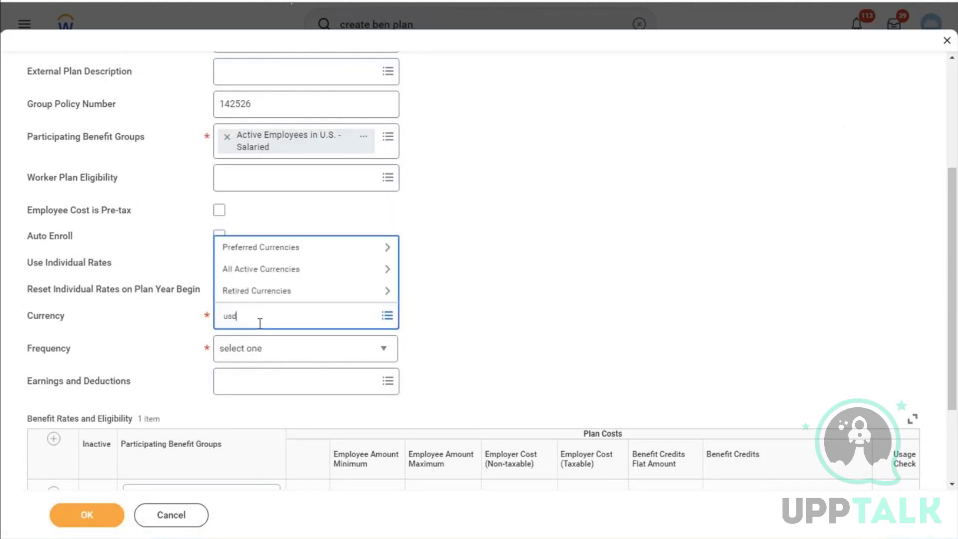
{"action": "key", "text": "Return"}
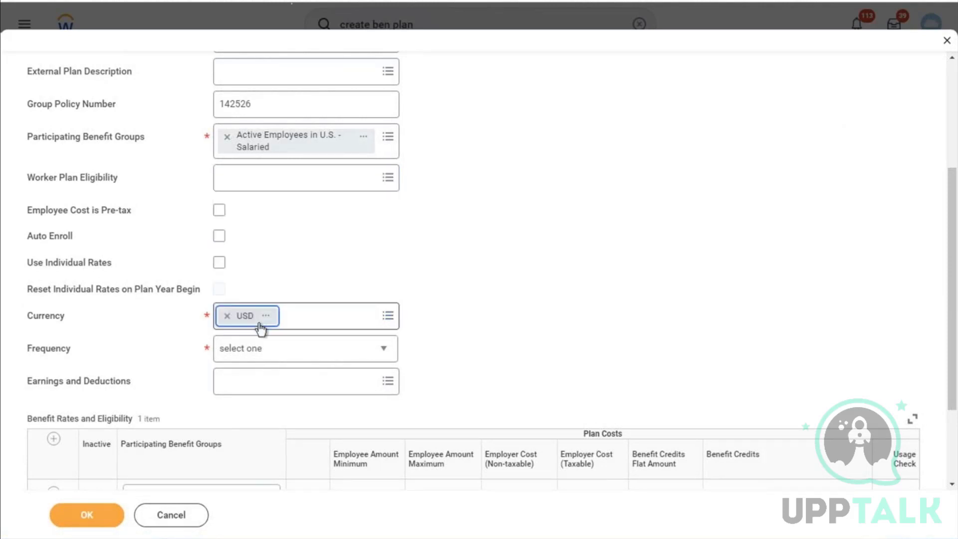
{"action": "left_click", "coordinate": [388, 230]}
{"action": "scroll", "coordinate": [422, 201], "scroll_direction": "down", "scroll_amount": 2}
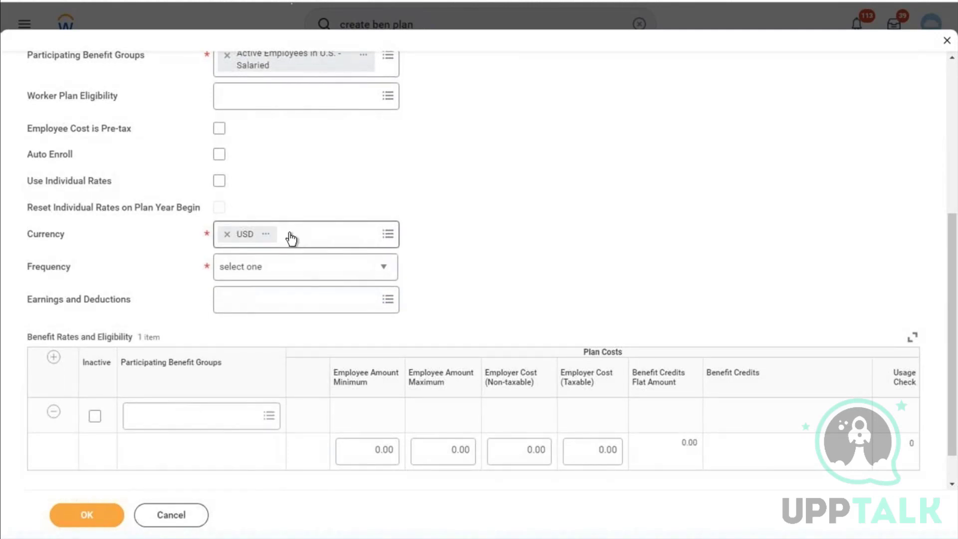
{"action": "mouse_move", "coordinate": [221, 185]}
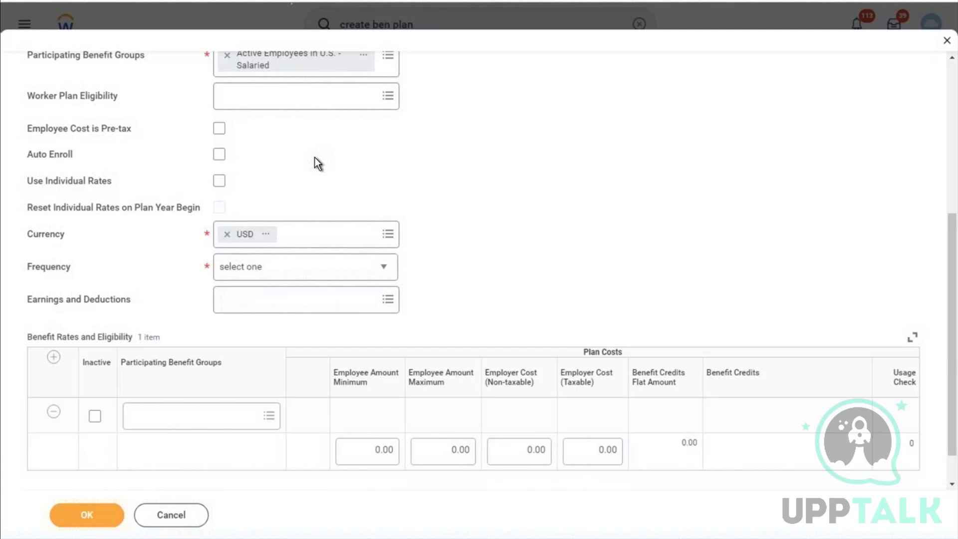
{"action": "left_click", "coordinate": [219, 181]}
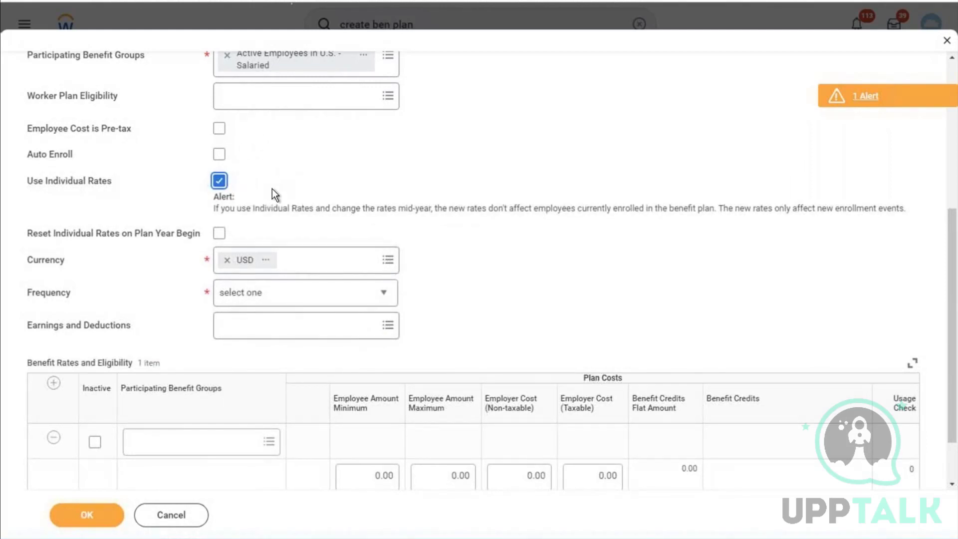
{"action": "left_click", "coordinate": [220, 182]}
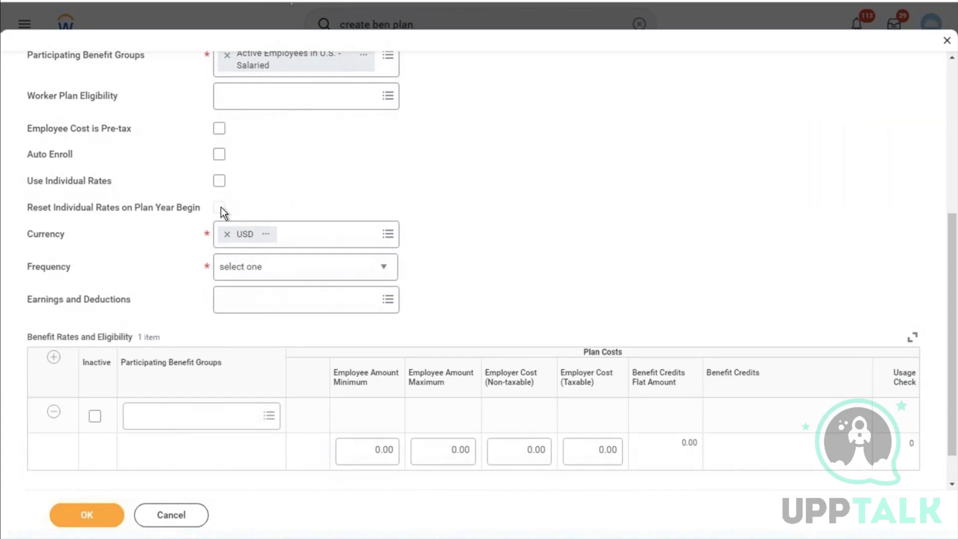
{"action": "left_click", "coordinate": [219, 184]}
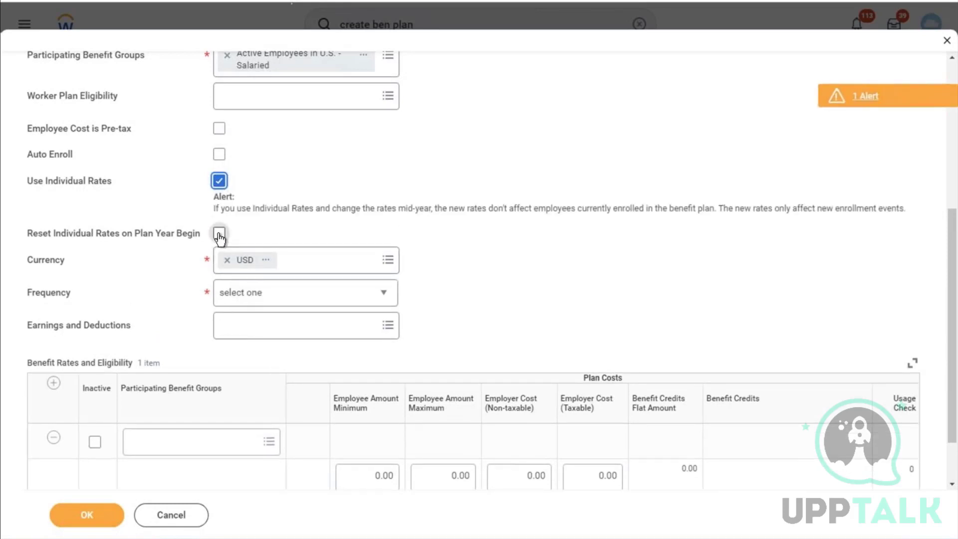
{"action": "left_click", "coordinate": [218, 235]}
{"action": "left_click", "coordinate": [222, 186]}
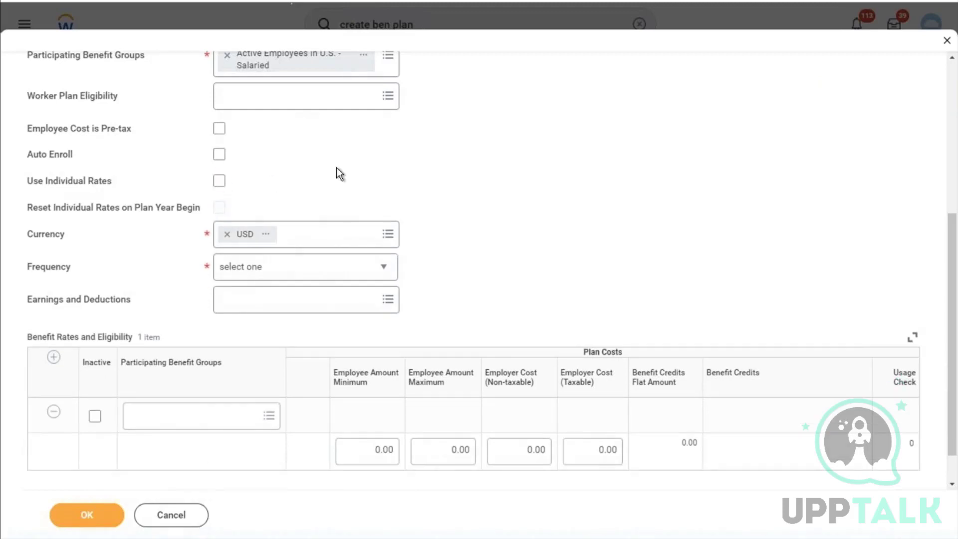
Set the plan frequency to Monthly and assign Active Employees in U.S. - Salaried to the Benefit Rates and Eligibility row.
{"action": "left_click", "coordinate": [291, 269]}
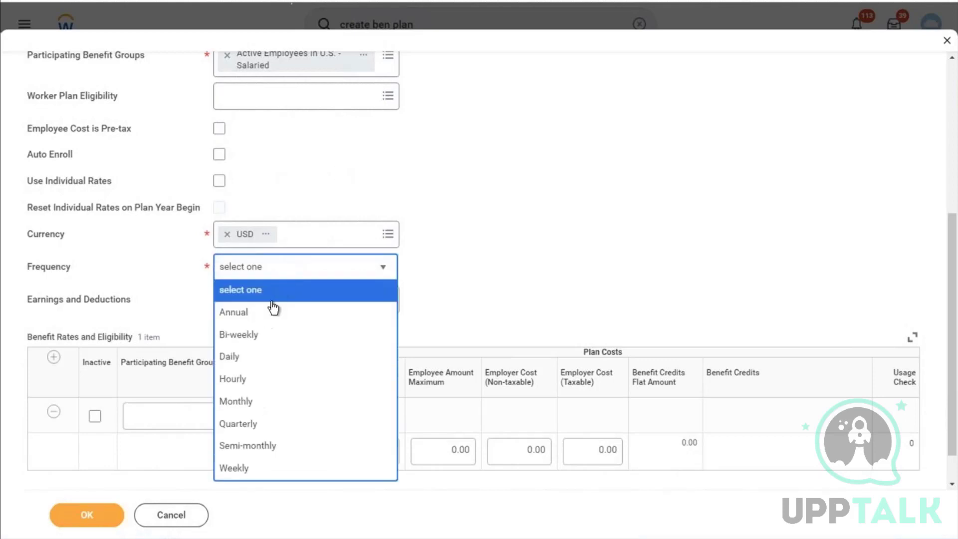
{"action": "left_click", "coordinate": [248, 401]}
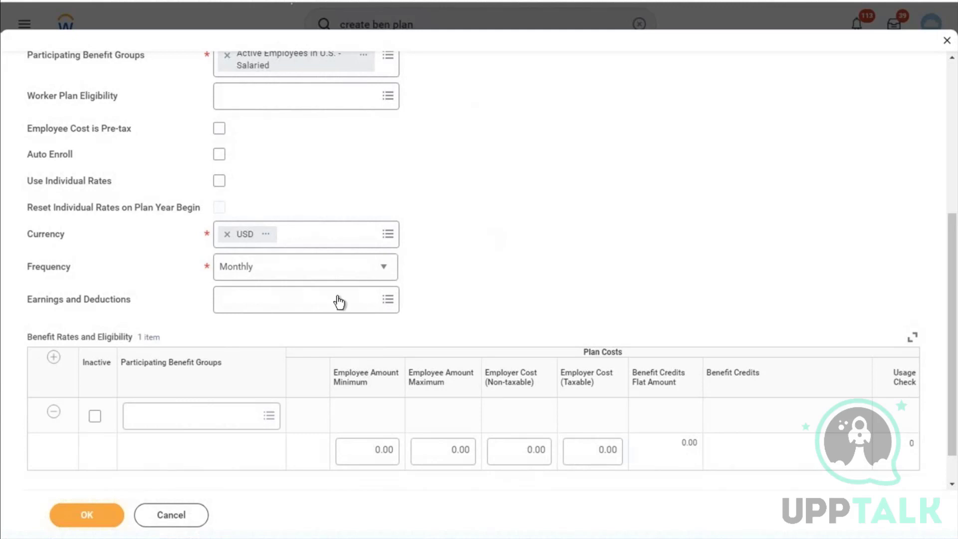
{"action": "left_click", "coordinate": [188, 420]}
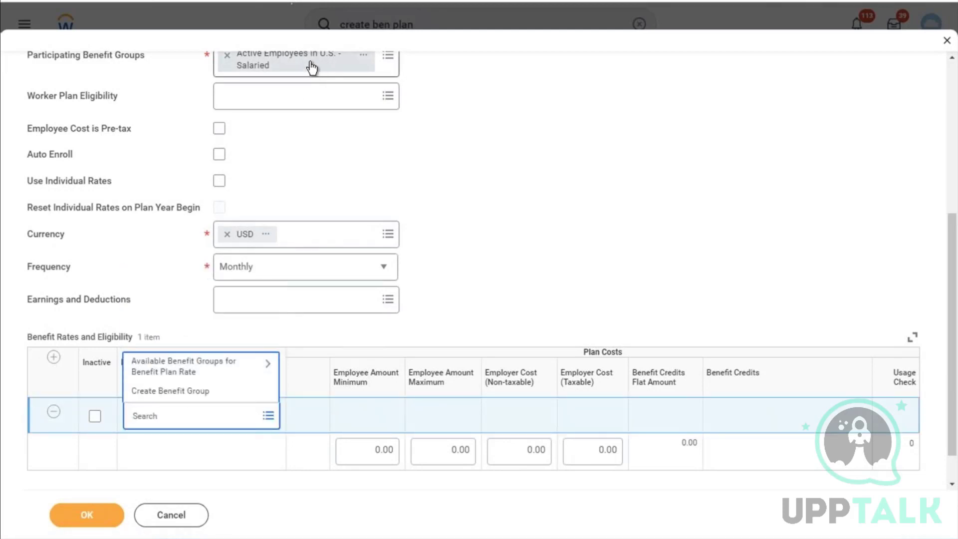
{"action": "left_click", "coordinate": [195, 369]}
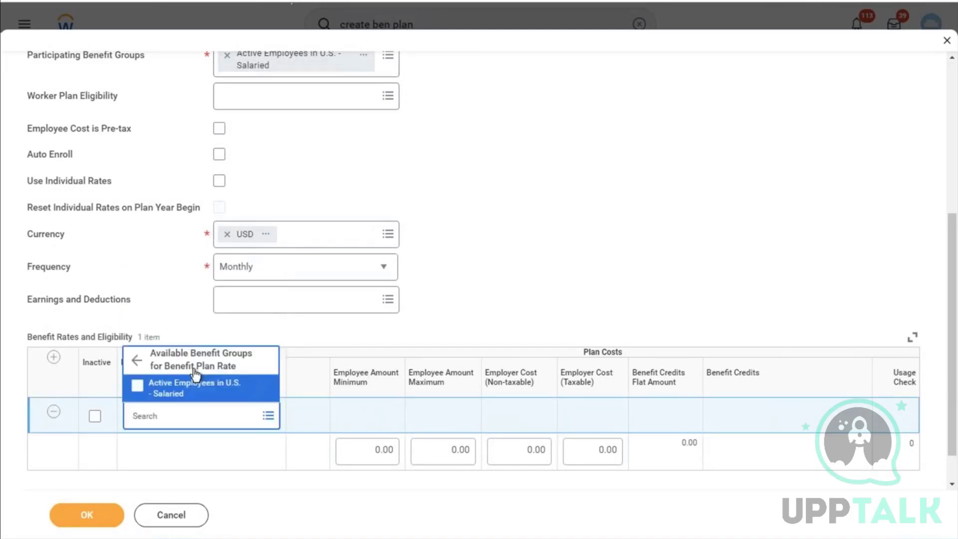
{"action": "left_click", "coordinate": [184, 387]}
{"action": "left_click", "coordinate": [459, 216]}
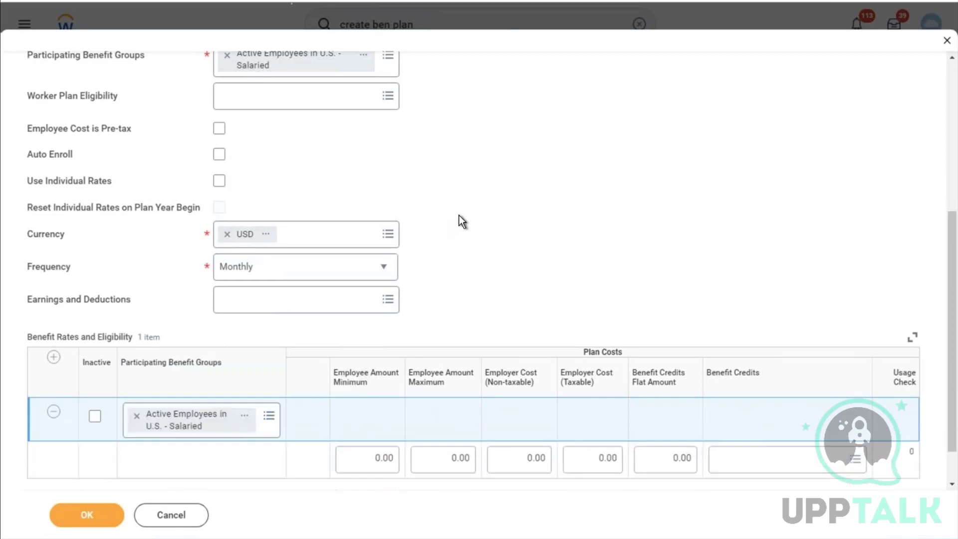
Set the taxable employer cost to 100 in the plan costs for the salaried benefit group.
{"action": "scroll", "coordinate": [459, 215], "scroll_direction": "down", "scroll_amount": 1}
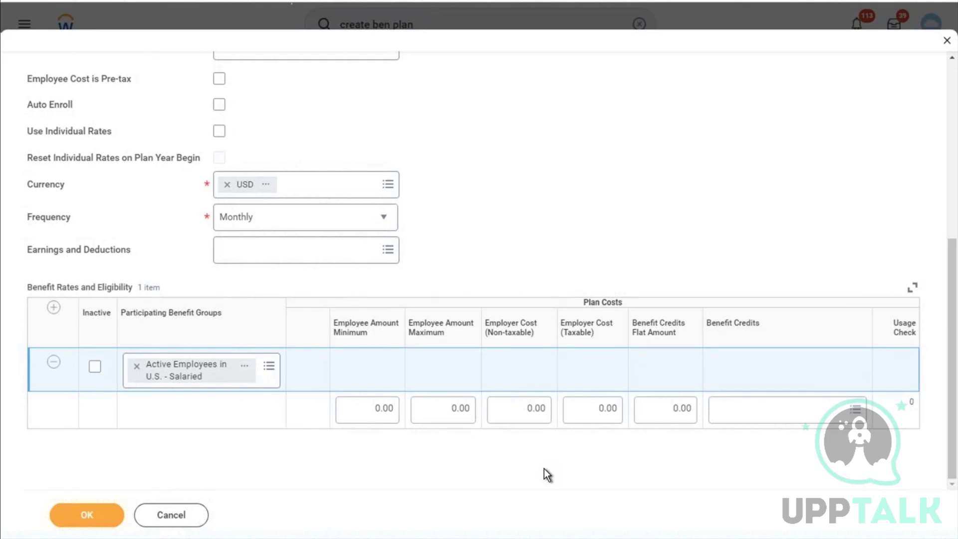
{"action": "left_click", "coordinate": [585, 418]}
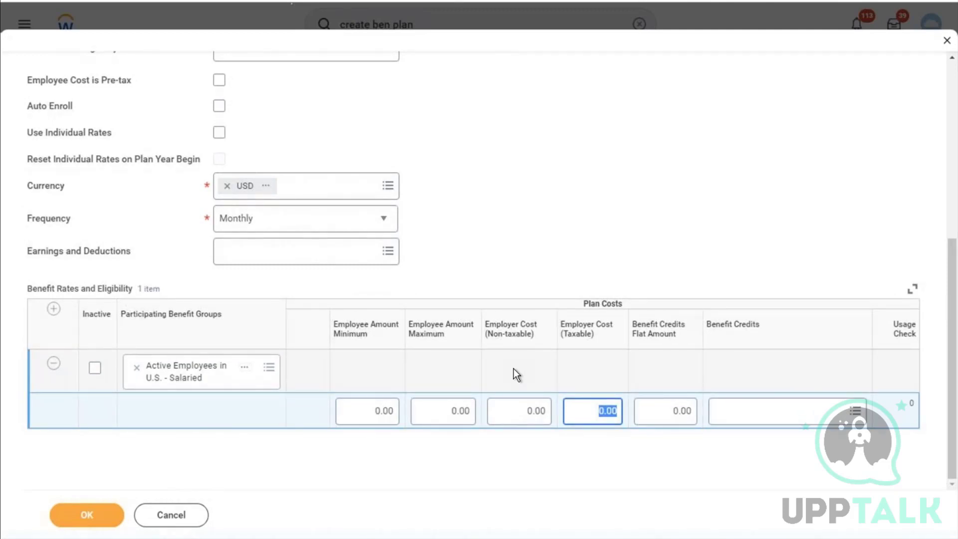
{"action": "key", "text": "BackSpace"}
{"action": "type", "text": "100"}
{"action": "left_click", "coordinate": [566, 217]}
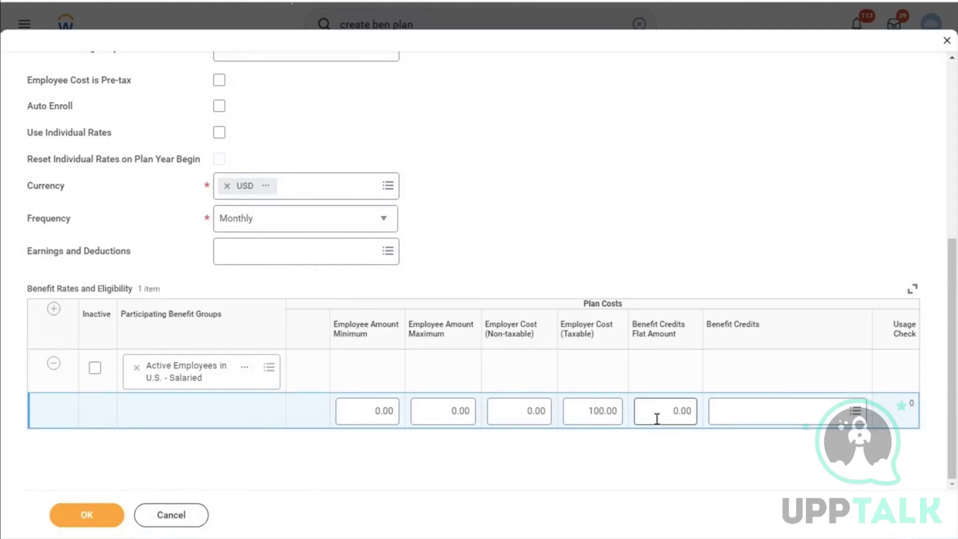
{"action": "mouse_move", "coordinate": [656, 419]}
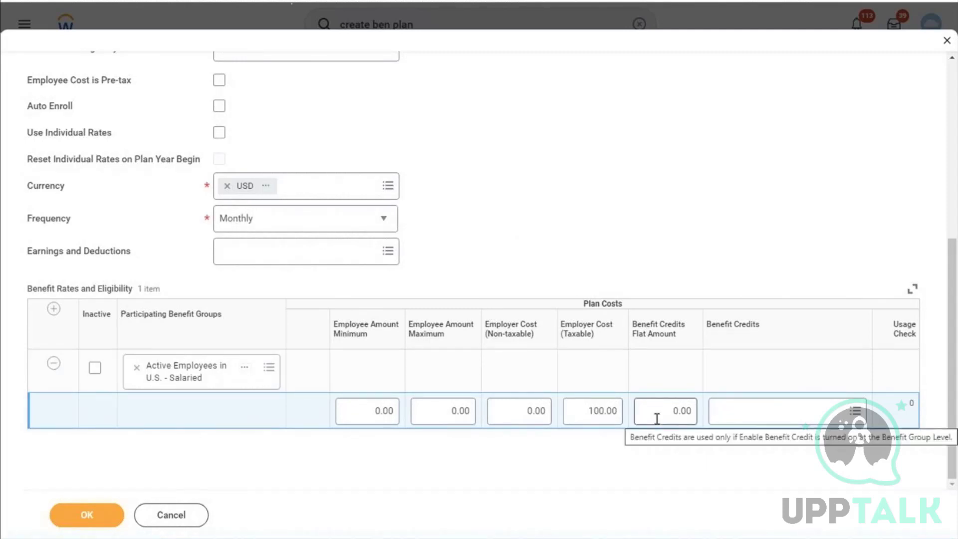
{"action": "left_click", "coordinate": [657, 419]}
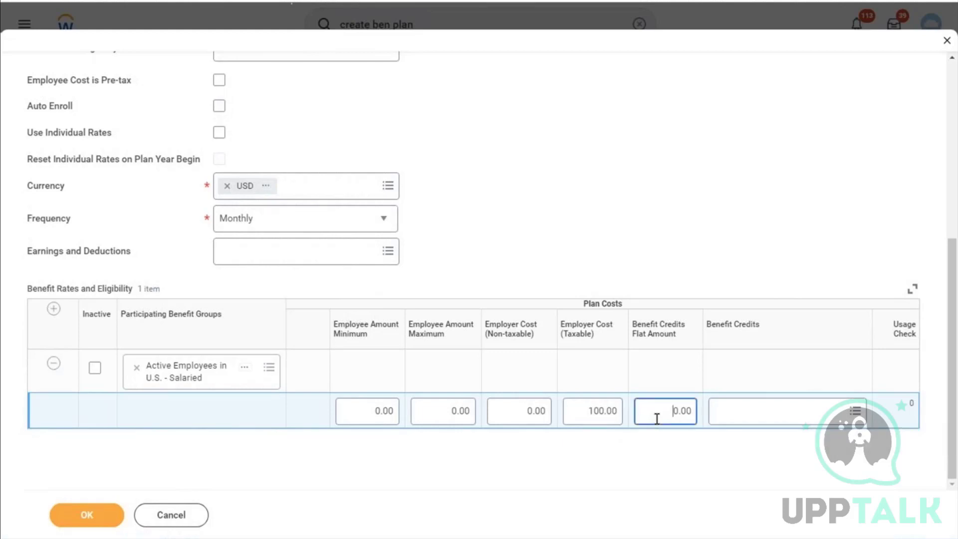
{"action": "left_click", "coordinate": [667, 444]}
{"action": "left_click_drag", "start_coordinate": [666, 445], "coordinate": [486, 484]}
{"action": "left_click", "coordinate": [154, 446]}
Submit the completed benefit plan.
{"action": "scroll", "coordinate": [493, 233], "scroll_direction": "up", "scroll_amount": 6}
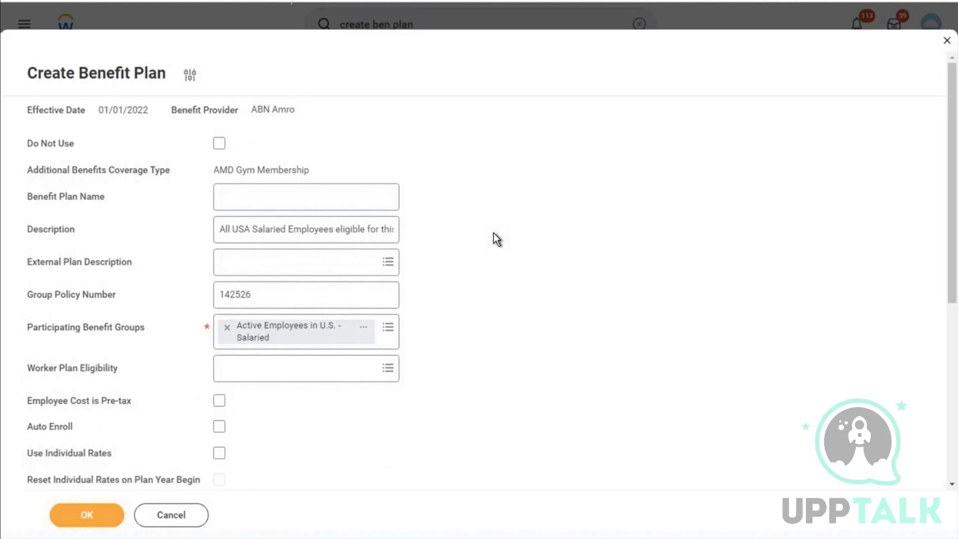
{"action": "left_click", "coordinate": [100, 514]}
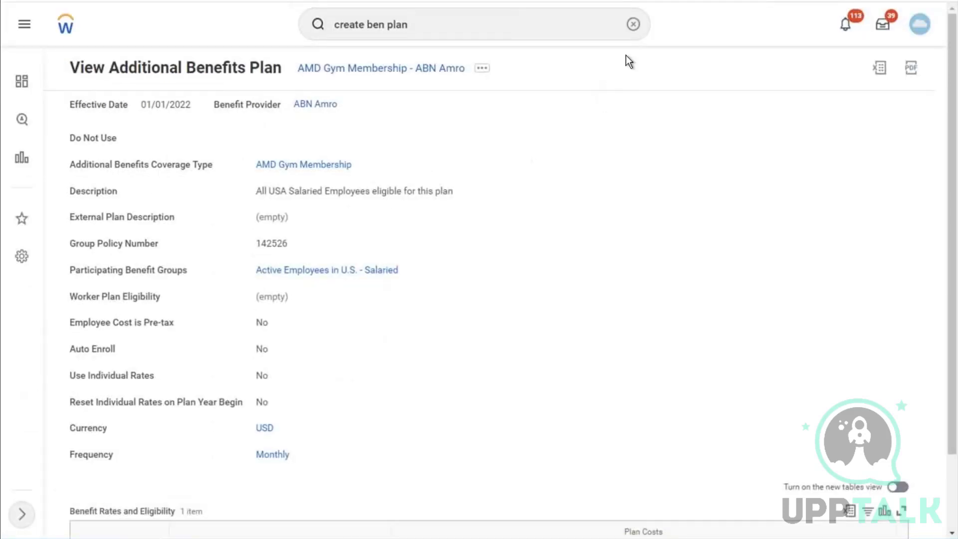
Search for "create ben event" and open the Create Benefit Event Type task.
{"action": "left_click", "coordinate": [632, 25]}
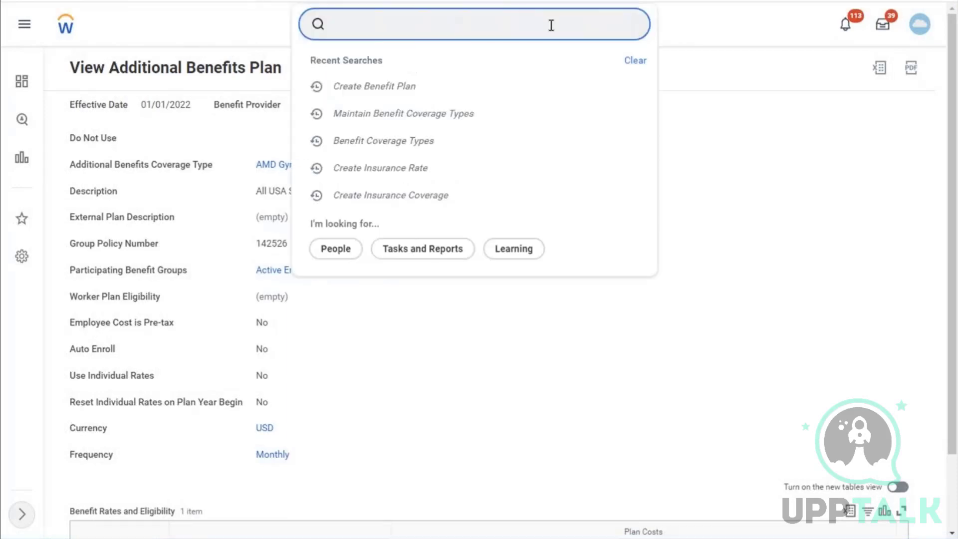
{"action": "type", "text": "create ben event"}
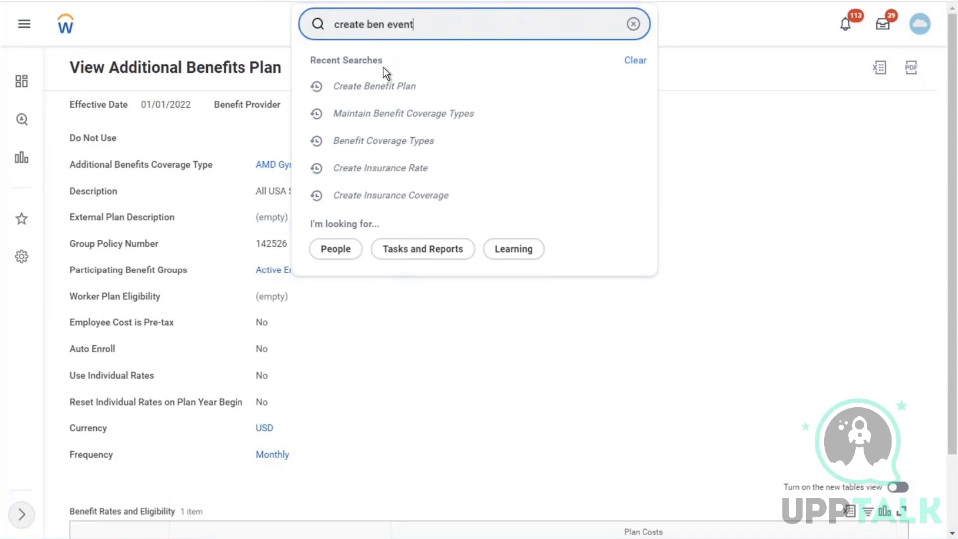
{"action": "left_click", "coordinate": [396, 69]}
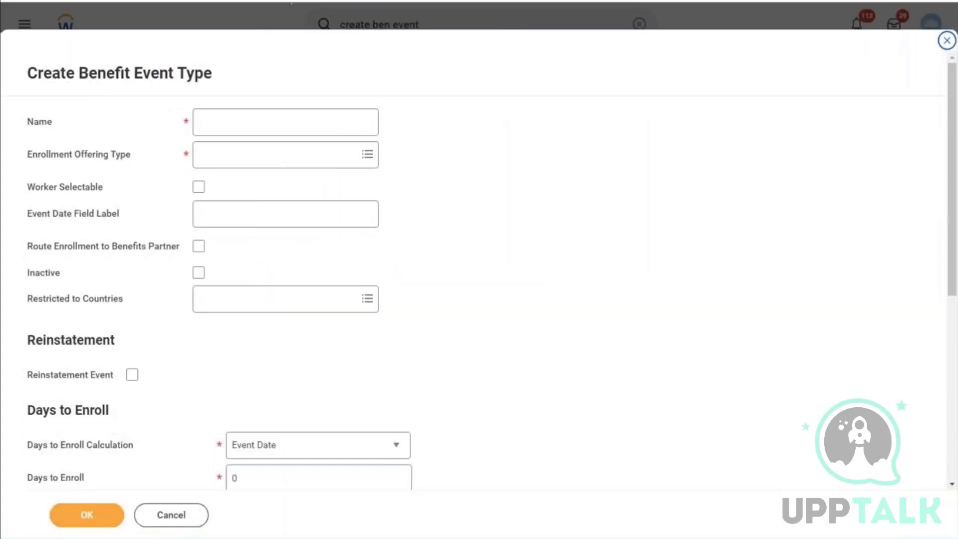
Name the benefit event type "AMD - Gym Memebership" and set its enrollment offering type to AMD Gym Membership.
{"action": "left_click", "coordinate": [231, 126]}
{"action": "type", "text": "AMD "}
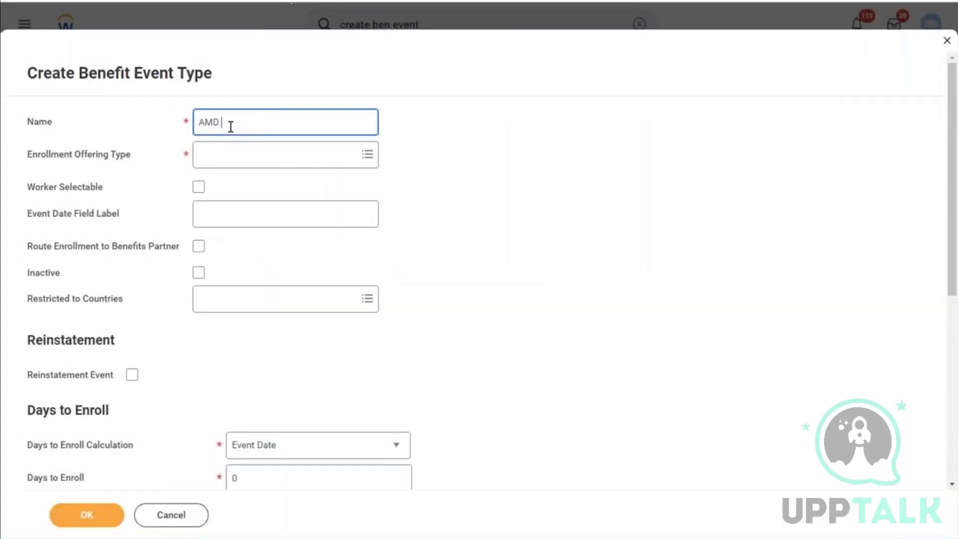
{"action": "type", "text": "- Gym Memebership"}
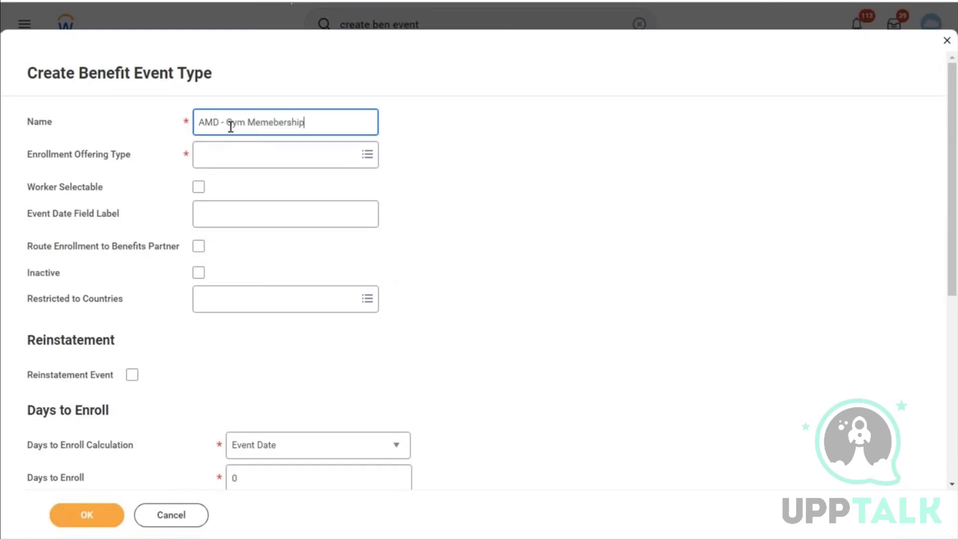
{"action": "left_click", "coordinate": [268, 159]}
{"action": "type", "text": "amd"}
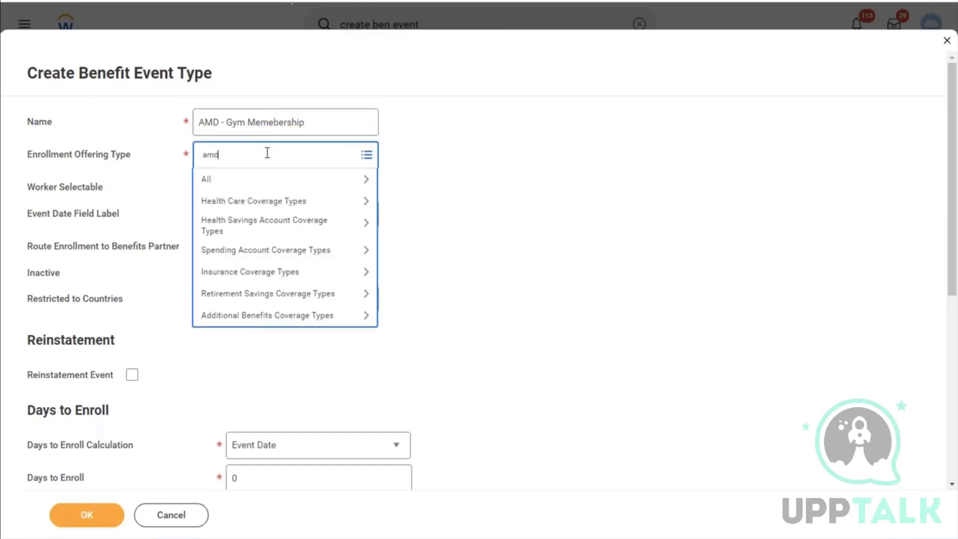
{"action": "key", "text": "Return"}
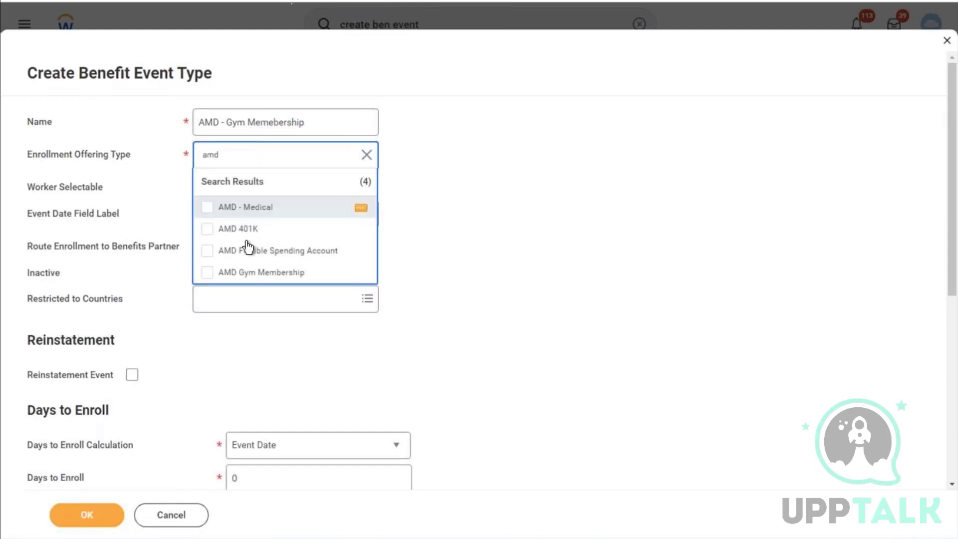
{"action": "left_click", "coordinate": [248, 274]}
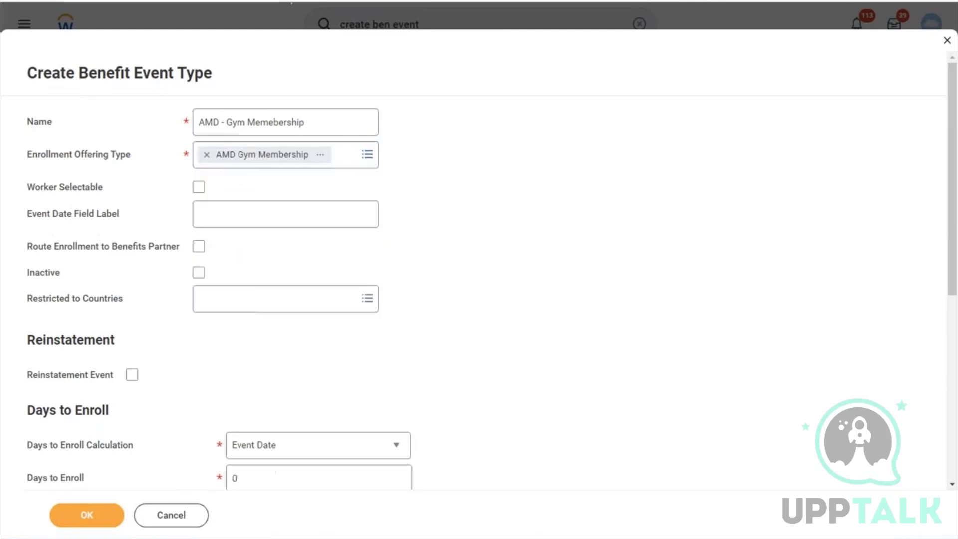
Set the event date field label to "Your Gym Membership start date".
{"action": "left_click", "coordinate": [217, 217]}
{"action": "type", "text": "Ypur"}
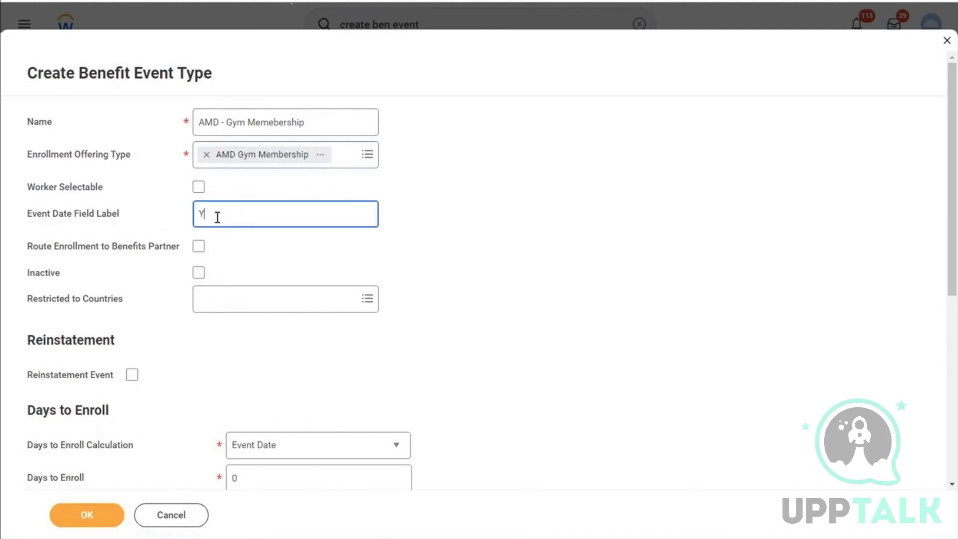
{"action": "key", "text": "BackSpace"}
{"action": "key", "text": "BackSpace"}
{"action": "key", "text": "BackSpace"}
{"action": "type", "text": "our Gym Membership start date"}
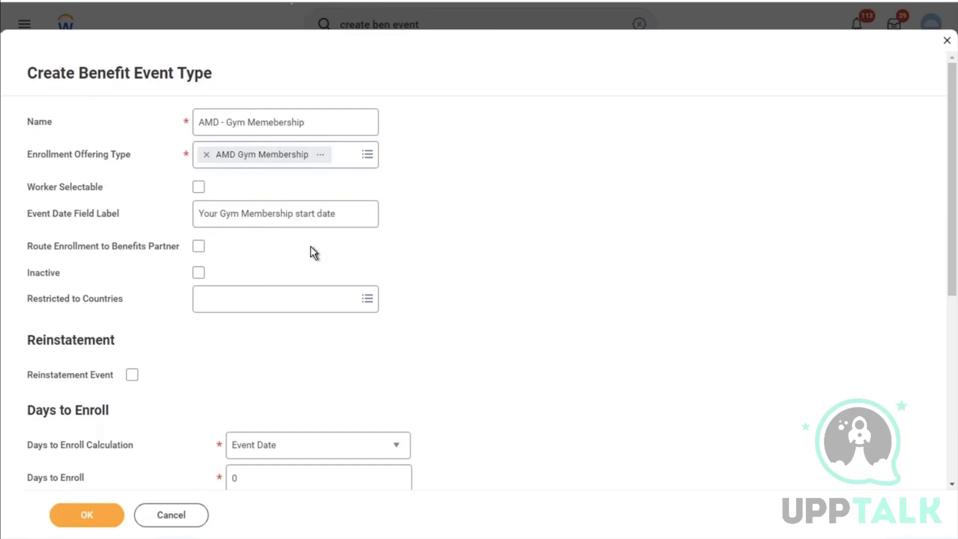
Restrict the benefit event type to United States of America.
{"action": "left_click", "coordinate": [200, 188]}
{"action": "left_click", "coordinate": [199, 188]}
{"action": "left_click", "coordinate": [281, 301]}
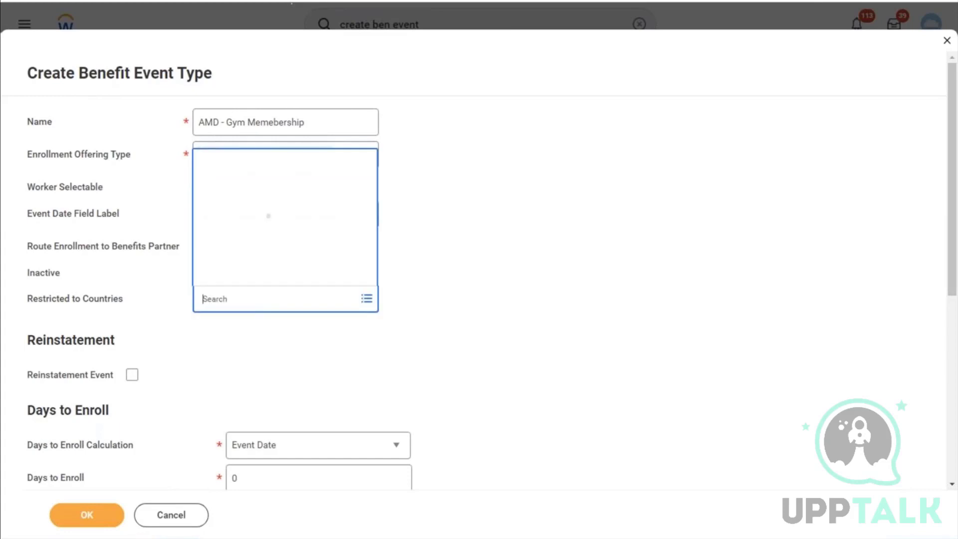
{"action": "type", "text": "usa"}
{"action": "key", "text": "Return"}
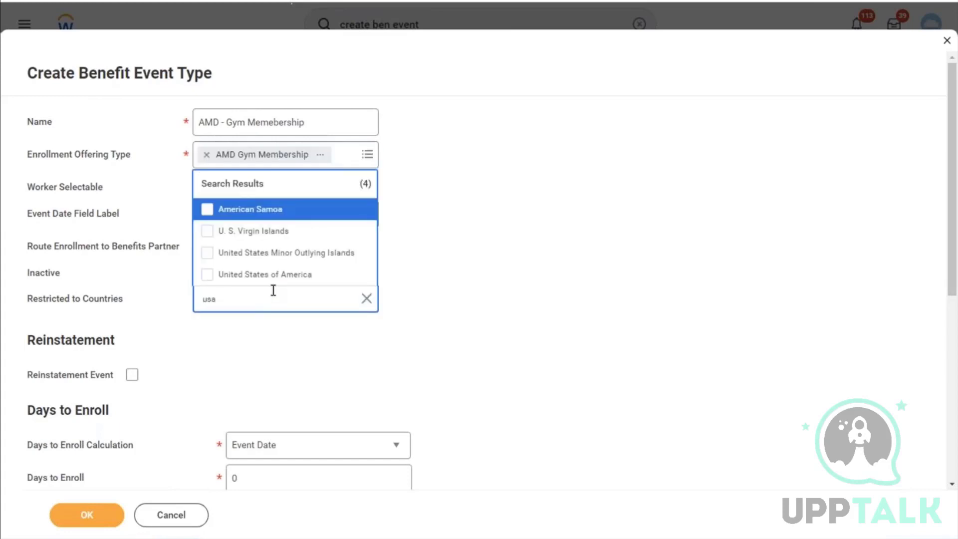
{"action": "left_click", "coordinate": [250, 277]}
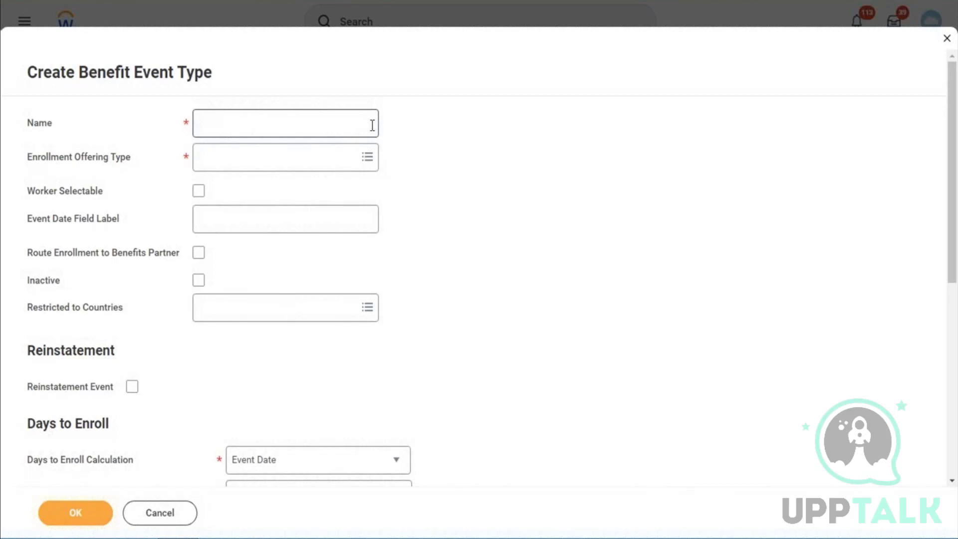
Name the benefit event type "AMD - Gym Membership" and set its enrollment offering type to AMD Gym Membership.
{"action": "left_click", "coordinate": [226, 128]}
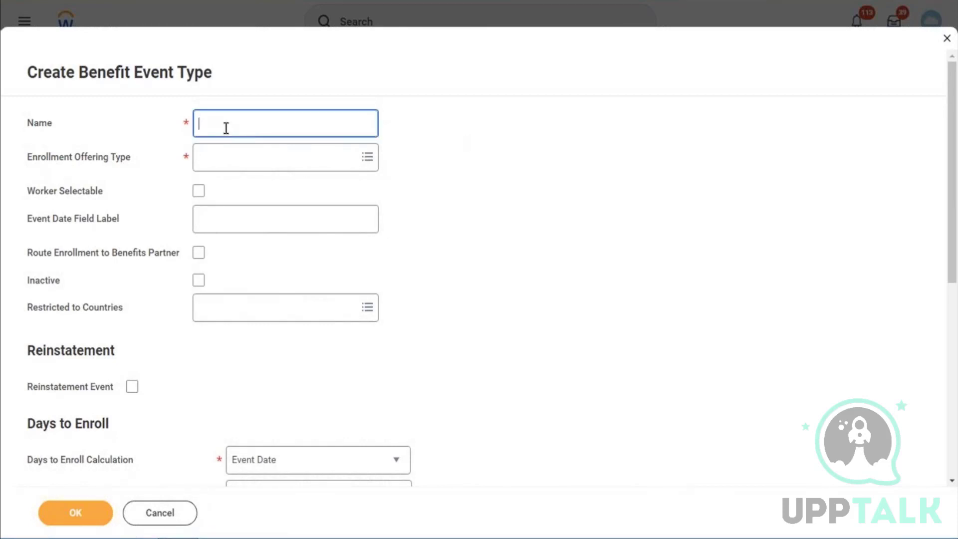
{"action": "type", "text": "AMD -"}
{"action": "type", "text": "gYM m"}
{"action": "key", "text": "BackSpace"}
{"action": "key", "text": "BackSpace"}
{"action": "key", "text": "BackSpace"}
{"action": "key", "text": "BackSpace"}
{"action": "key", "text": "BackSpace"}
{"action": "type", "text": "Gym Membership"}
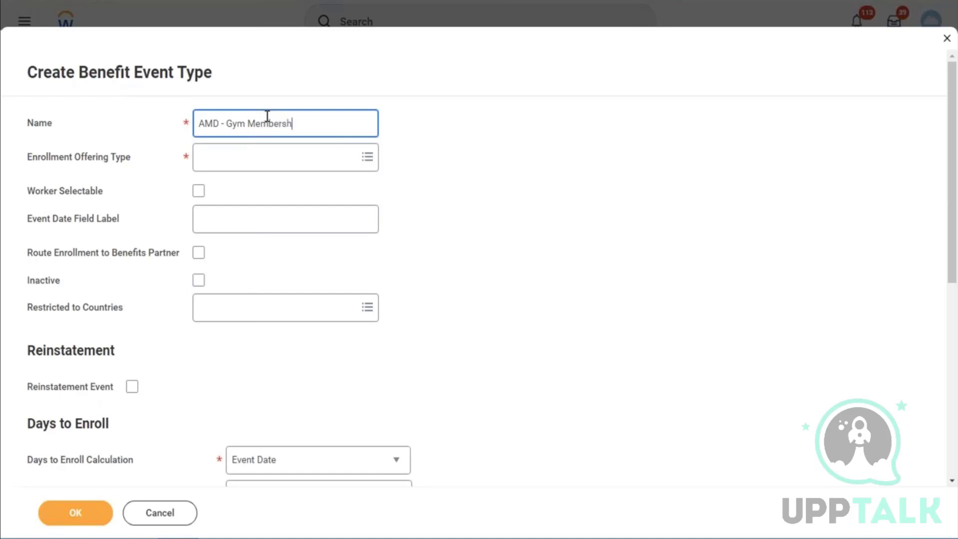
{"action": "left_click", "coordinate": [280, 167]}
{"action": "type", "text": "amd"}
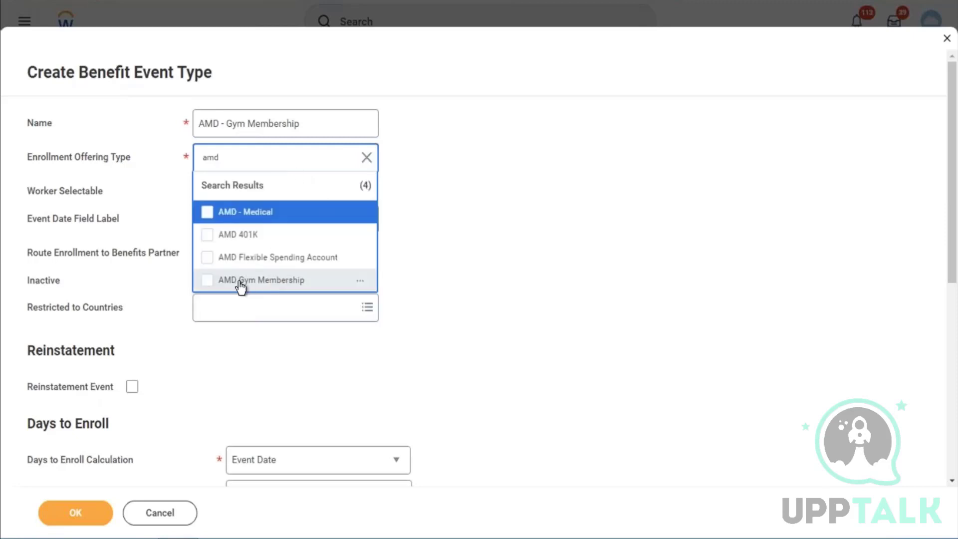
{"action": "left_click", "coordinate": [240, 282]}
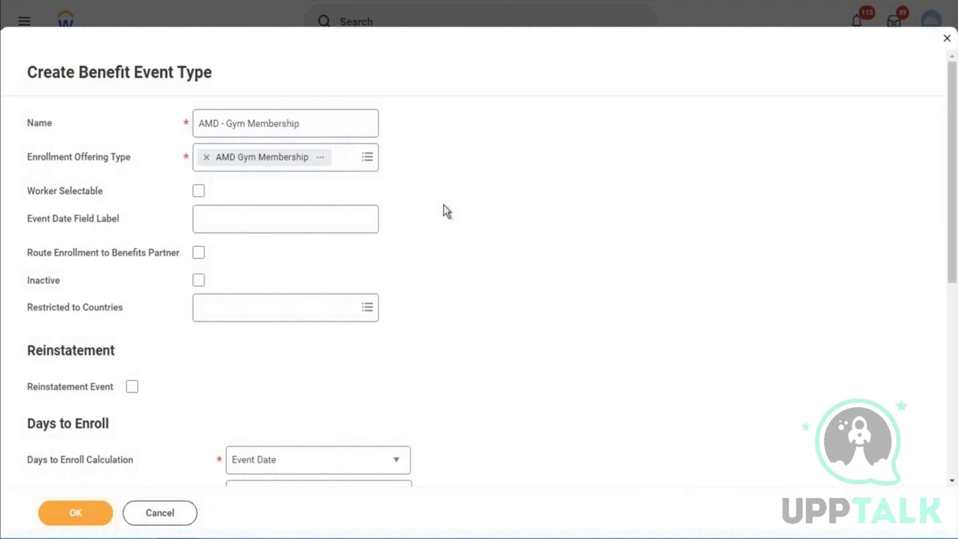
Make the event type worker selectable and set its event date field label to "Your Gym Membership start date".
{"action": "left_click", "coordinate": [199, 191]}
{"action": "left_click", "coordinate": [236, 215]}
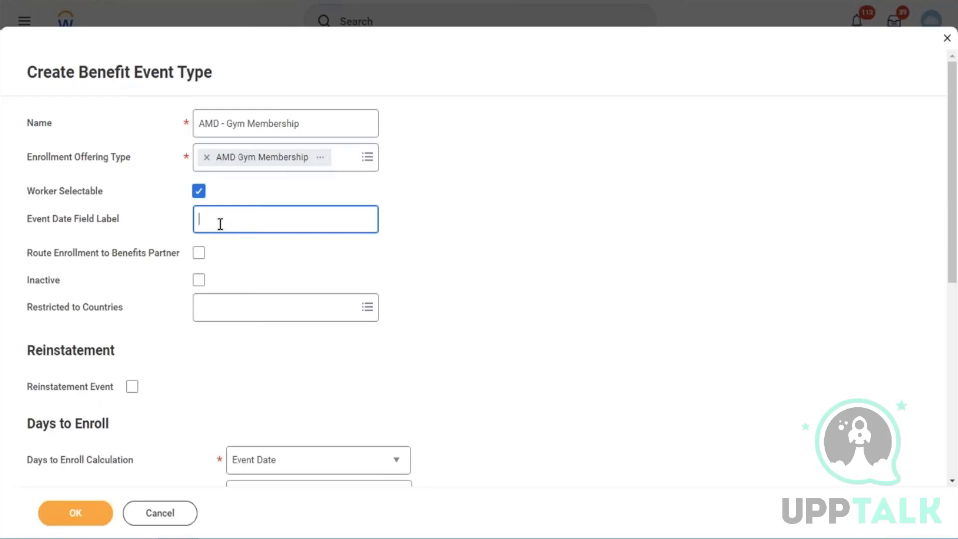
{"action": "type", "text": "Yor Gym Memebers"}
{"action": "type", "text": "hip"}
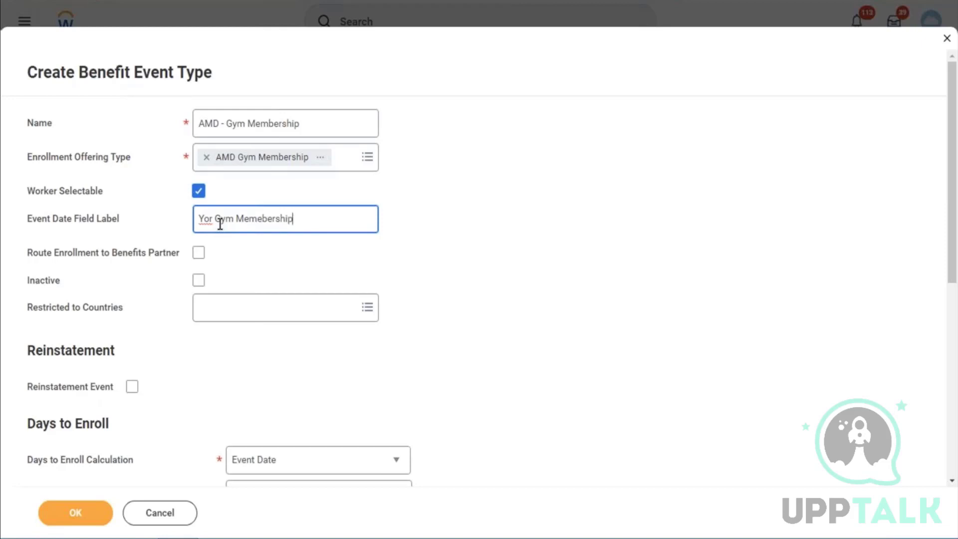
{"action": "type", "text": " start date"}
{"action": "right_click", "coordinate": [258, 220]}
{"action": "left_click", "coordinate": [307, 235]}
{"action": "left_click", "coordinate": [210, 218]}
{"action": "type", "text": "u"}
{"action": "left_click", "coordinate": [163, 314]}
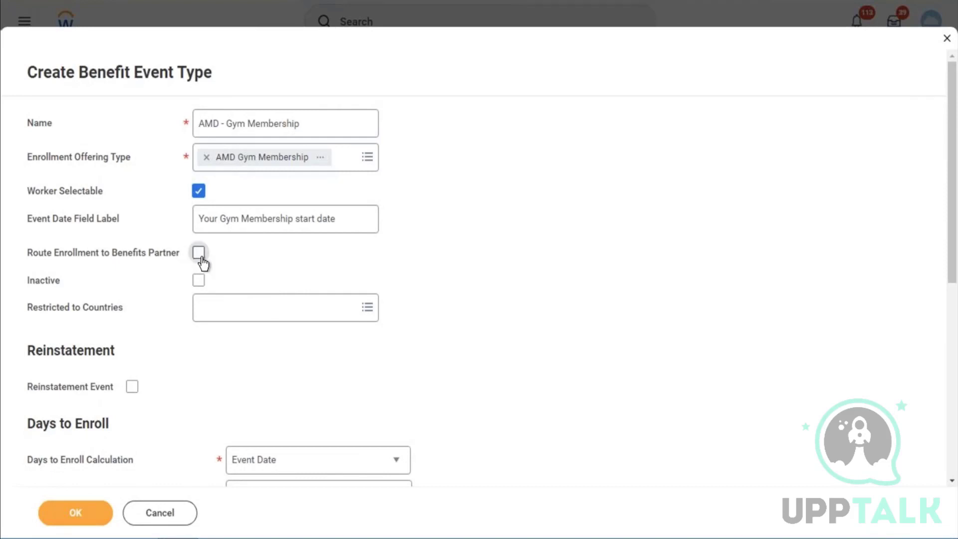
Restrict the AMD - Gym Membership event type to the country United States of America.
{"action": "left_click", "coordinate": [228, 312]}
{"action": "type", "text": "usa"}
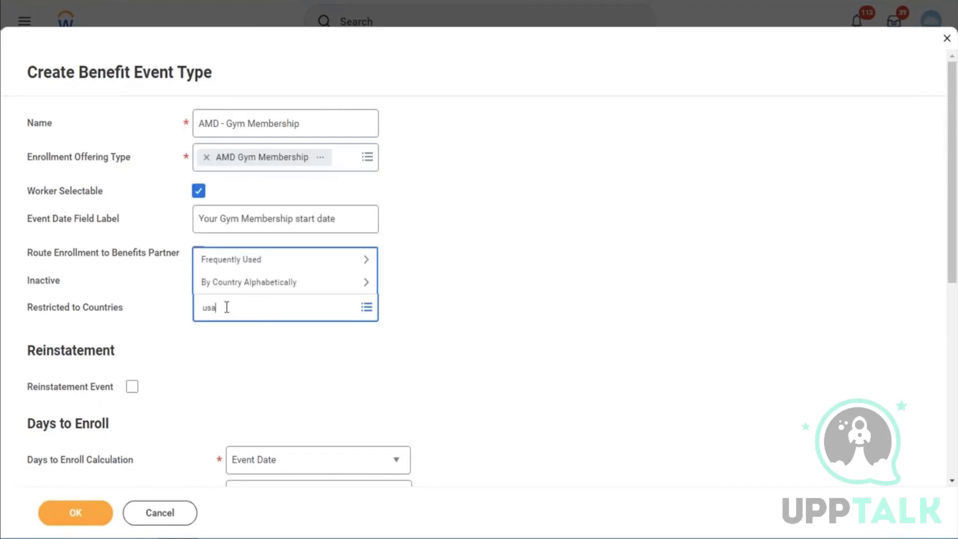
{"action": "key", "text": "Return"}
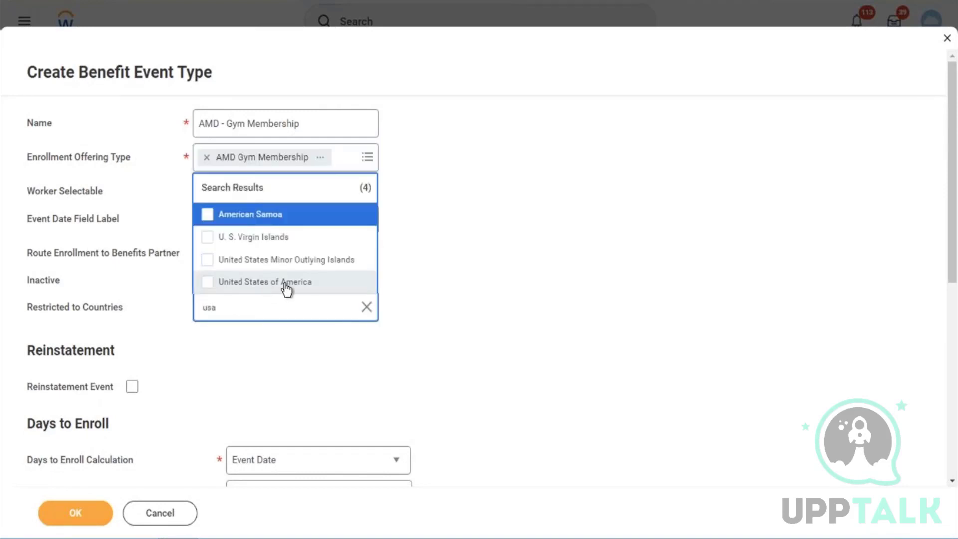
{"action": "left_click", "coordinate": [287, 288]}
Set the days to enroll to 10 from the event date and submit the benefit event type.
{"action": "scroll", "coordinate": [498, 315], "scroll_direction": "down", "scroll_amount": 2}
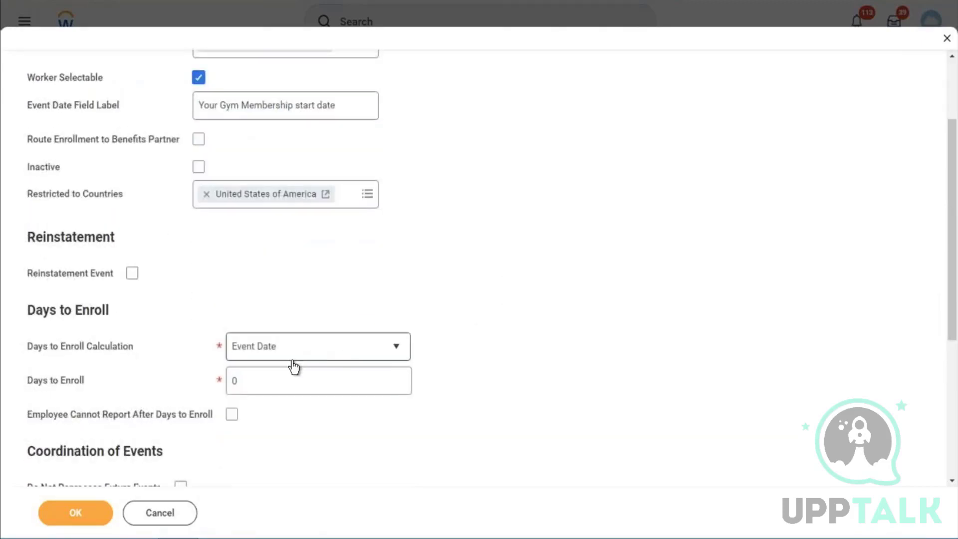
{"action": "left_click", "coordinate": [262, 381]}
{"action": "key", "text": "BackSpace"}
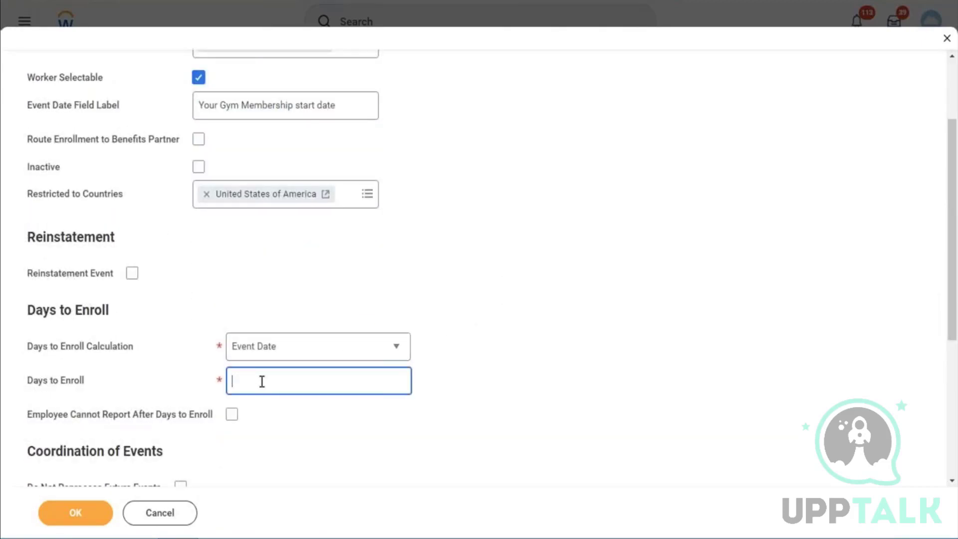
{"action": "type", "text": "10"}
{"action": "left_click", "coordinate": [550, 213]}
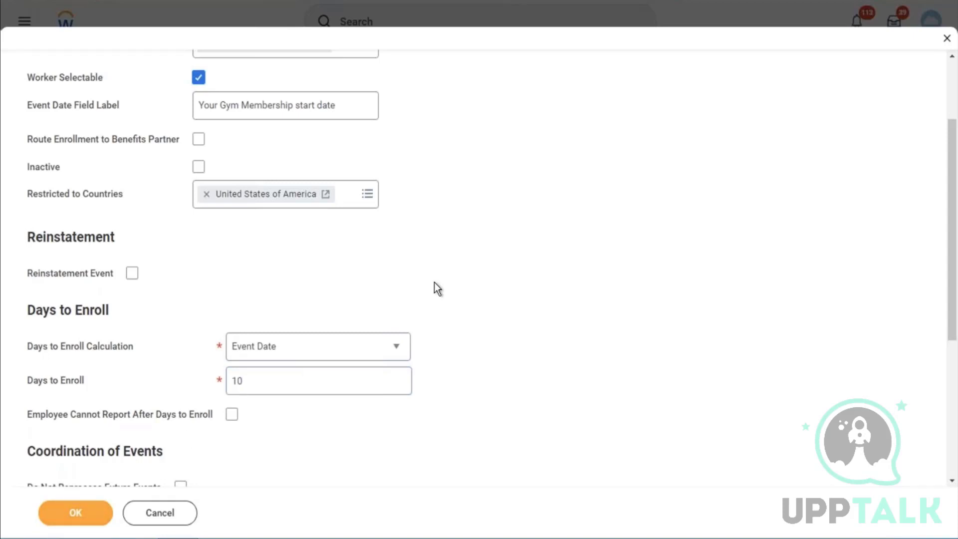
{"action": "scroll", "coordinate": [435, 283], "scroll_direction": "down", "scroll_amount": 5}
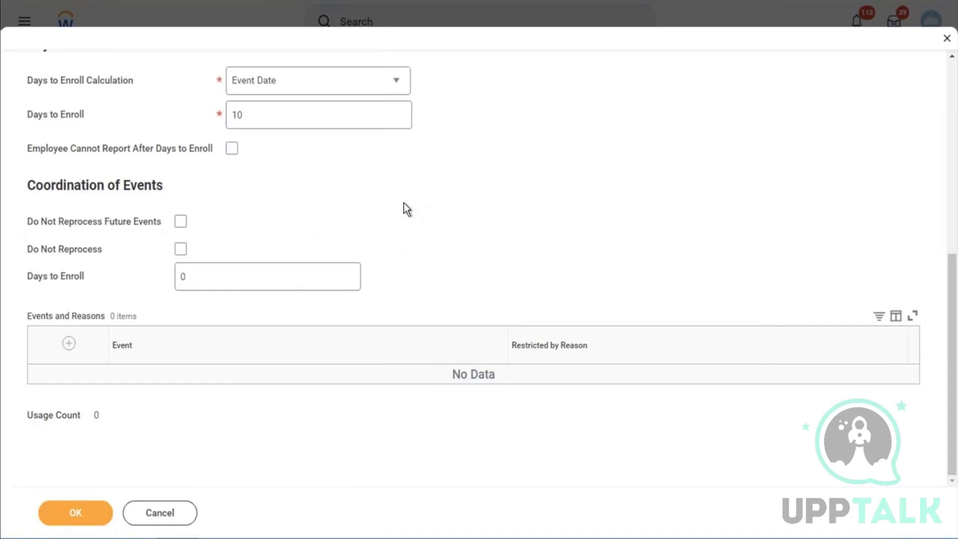
{"action": "scroll", "coordinate": [403, 203], "scroll_direction": "up", "scroll_amount": 6}
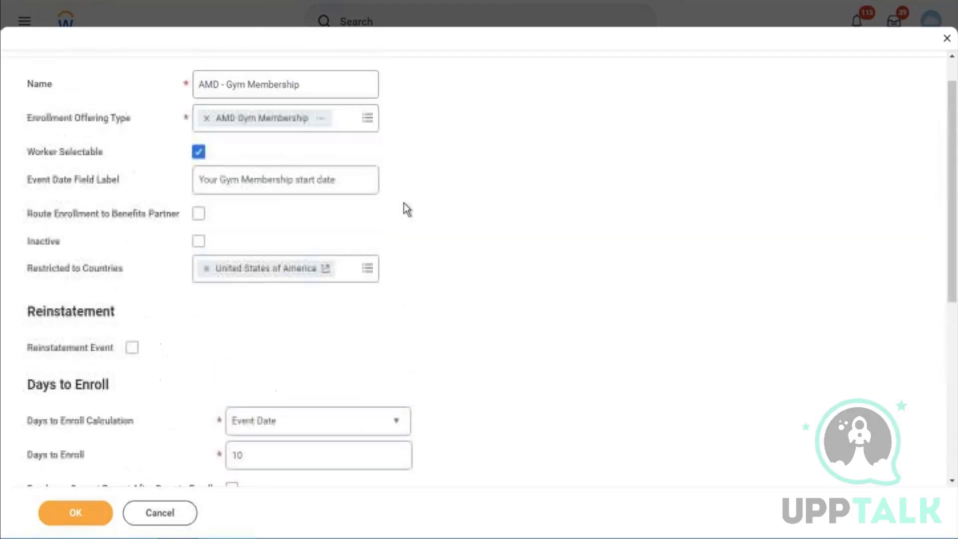
{"action": "left_click", "coordinate": [75, 513]}
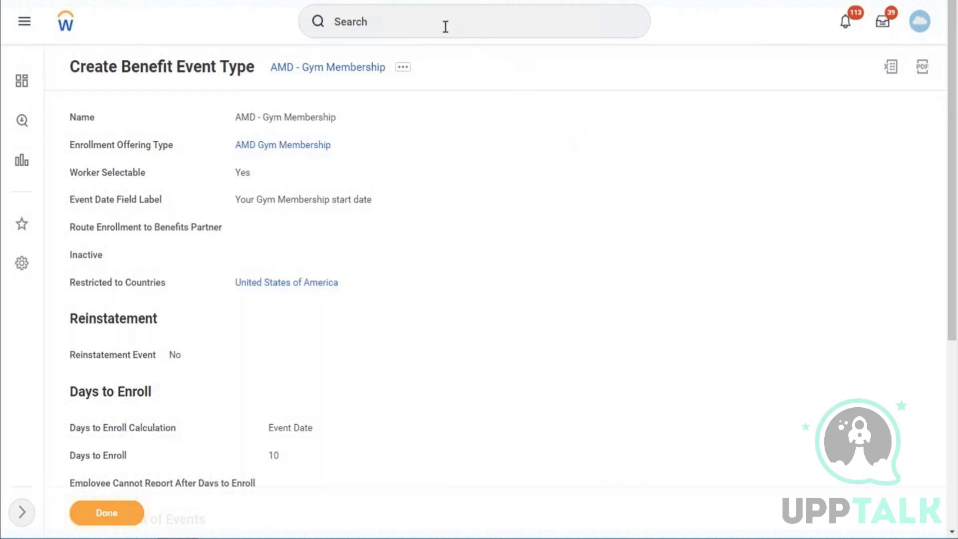
{"action": "left_click", "coordinate": [393, 21]}
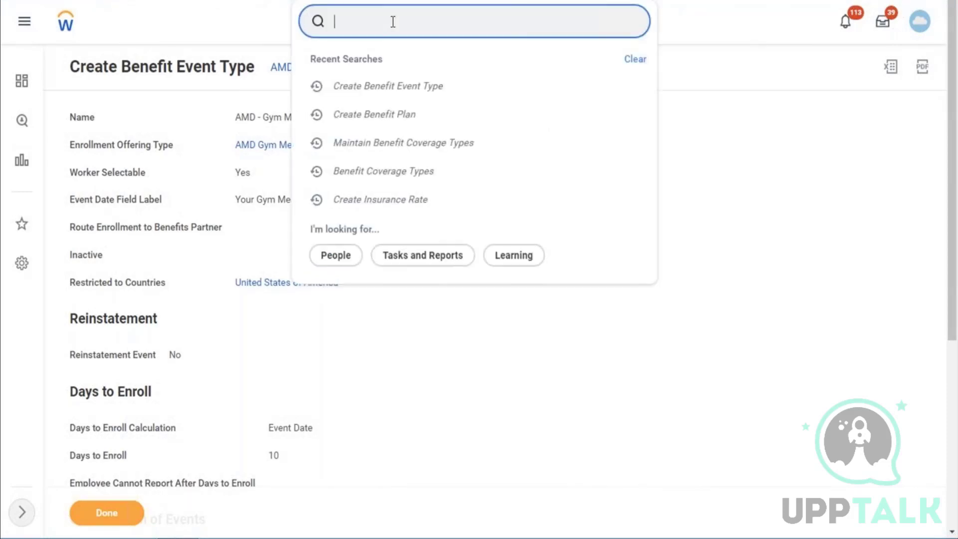
{"action": "type", "text": "maintain"}
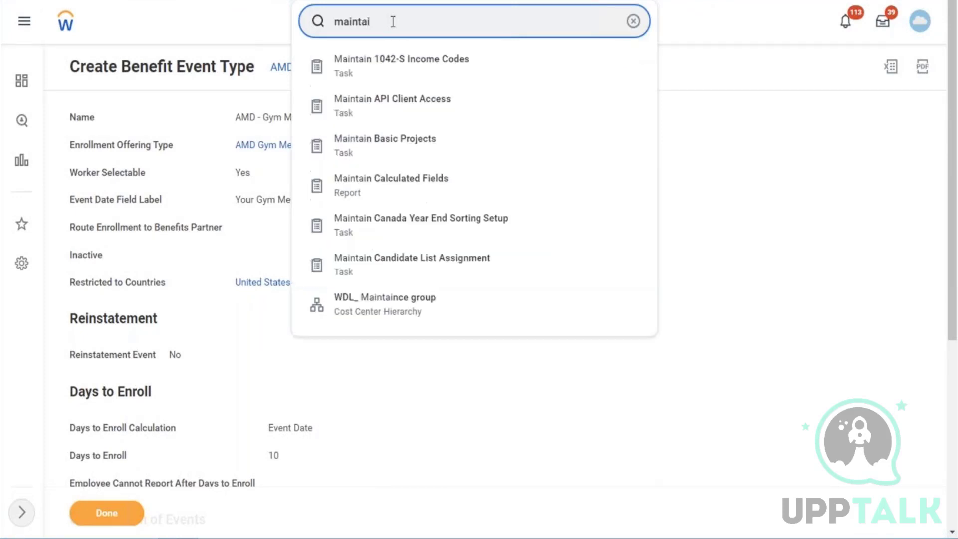
{"action": "type", "text": " ben enr"}
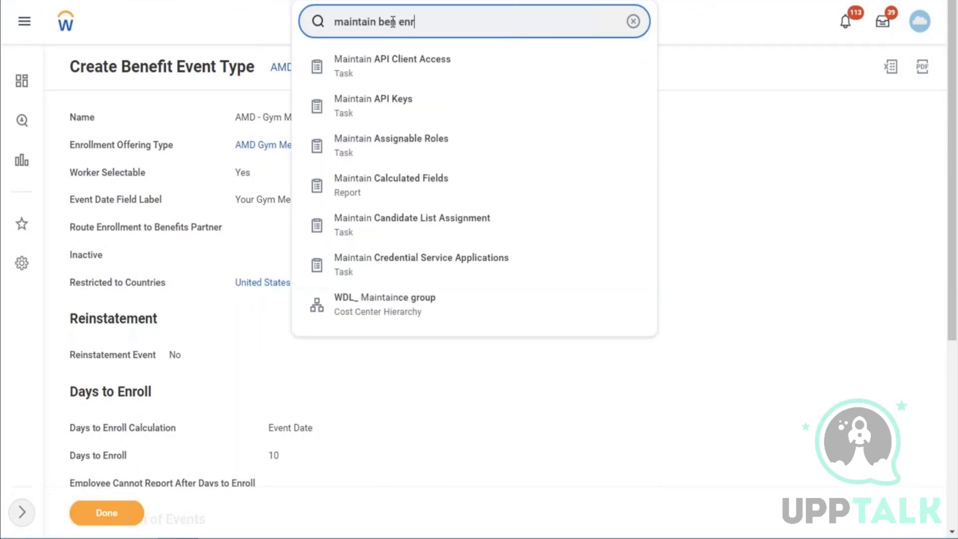
{"action": "type", "text": "oll event rule"}
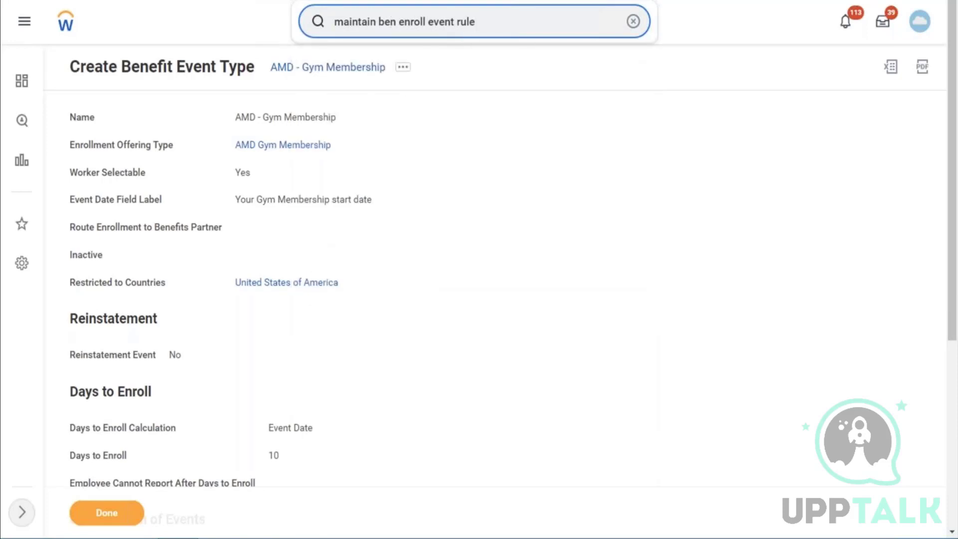
{"action": "key", "text": "BackSpace"}
{"action": "key", "text": "BackSpace"}
{"action": "key", "text": "BackSpace"}
{"action": "key", "text": "BackSpace"}
{"action": "key", "text": "BackSpace"}
{"action": "key", "text": "BackSpace"}
{"action": "key", "text": "BackSpace"}
{"action": "key", "text": "BackSpace"}
{"action": "key", "text": "BackSpace"}
{"action": "key", "text": "BackSpace"}
{"action": "key", "text": "BackSpace"}
{"action": "left_click", "coordinate": [633, 21]}
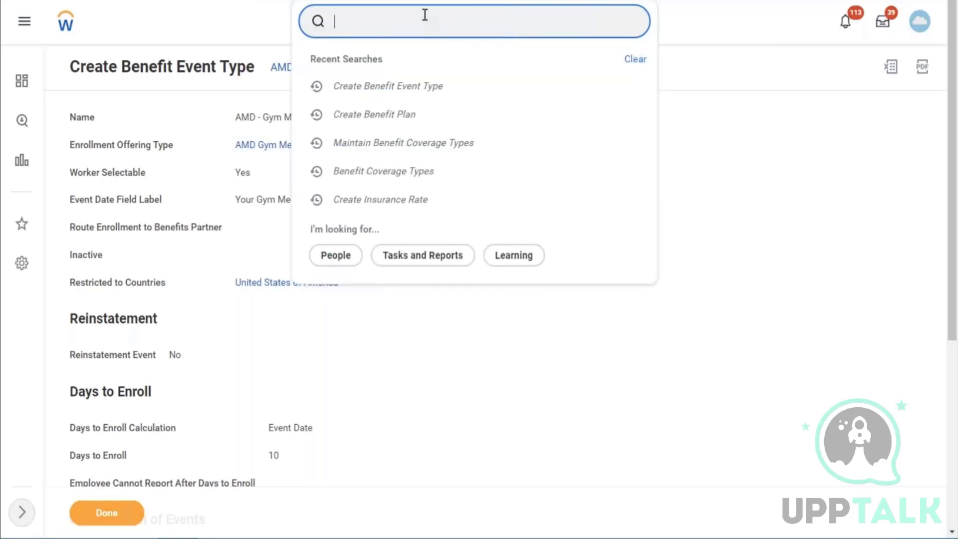
Search for "edit enroll event rule" and open the Edit Enrollment Event Rule task.
{"action": "type", "text": "edit enroll "}
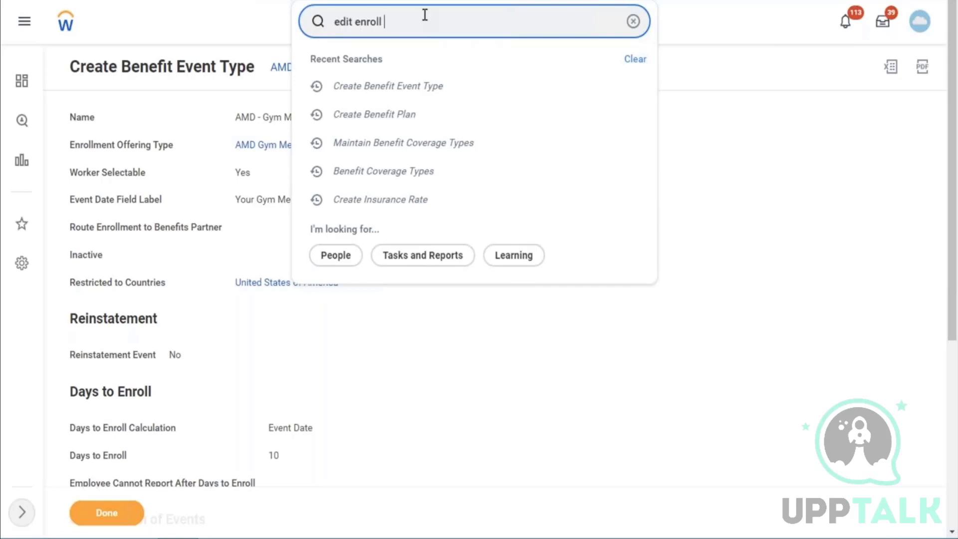
{"action": "type", "text": "event rule"}
{"action": "left_click", "coordinate": [424, 60]}
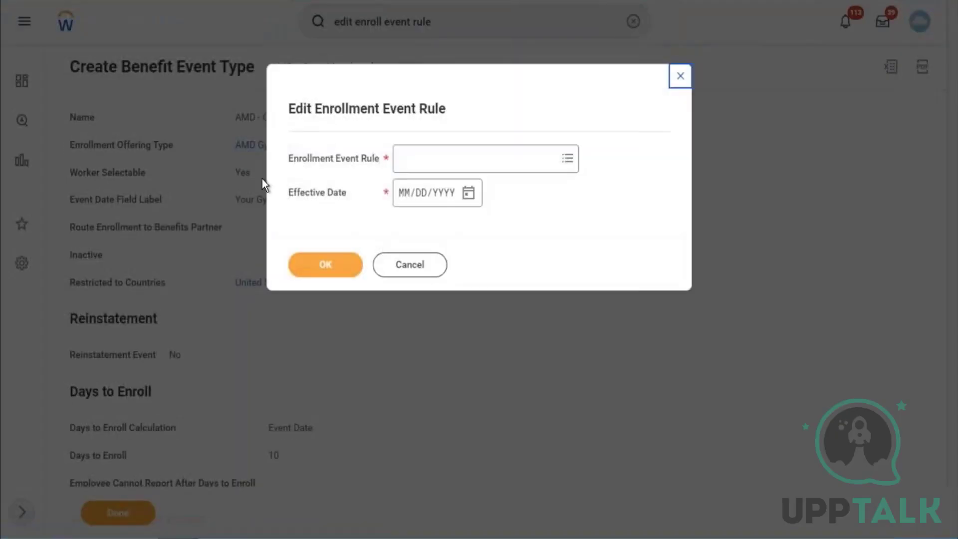
Open the rule named Enrollment Event Rule for editing with effective date 01/01/2022.
{"action": "left_click", "coordinate": [413, 159]}
{"action": "left_click", "coordinate": [459, 184]}
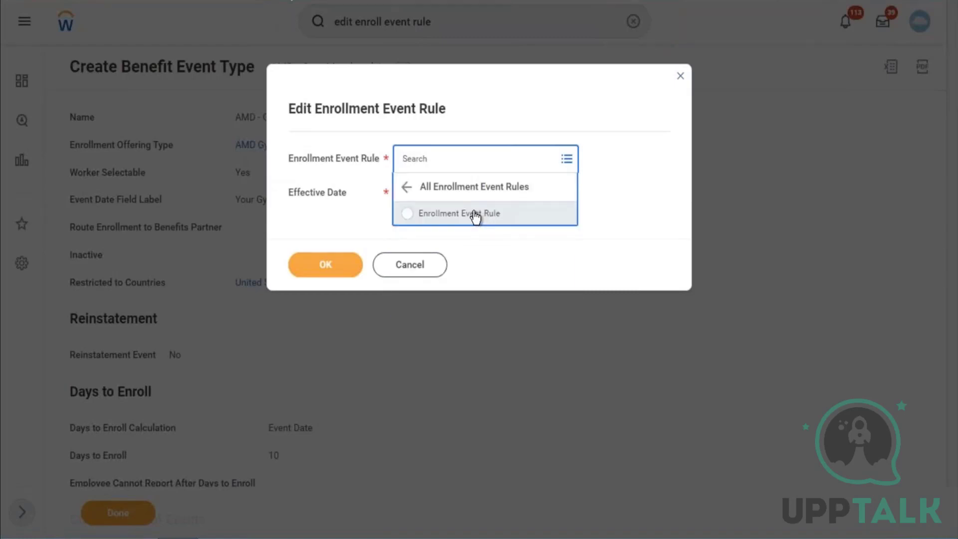
{"action": "left_click", "coordinate": [474, 215]}
{"action": "left_click", "coordinate": [407, 195]}
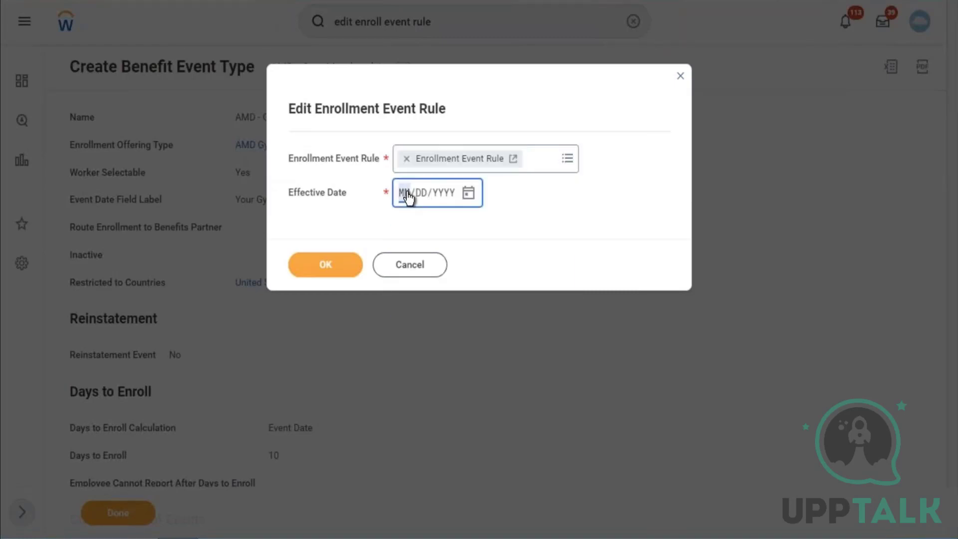
{"action": "type", "text": "01/01/2022"}
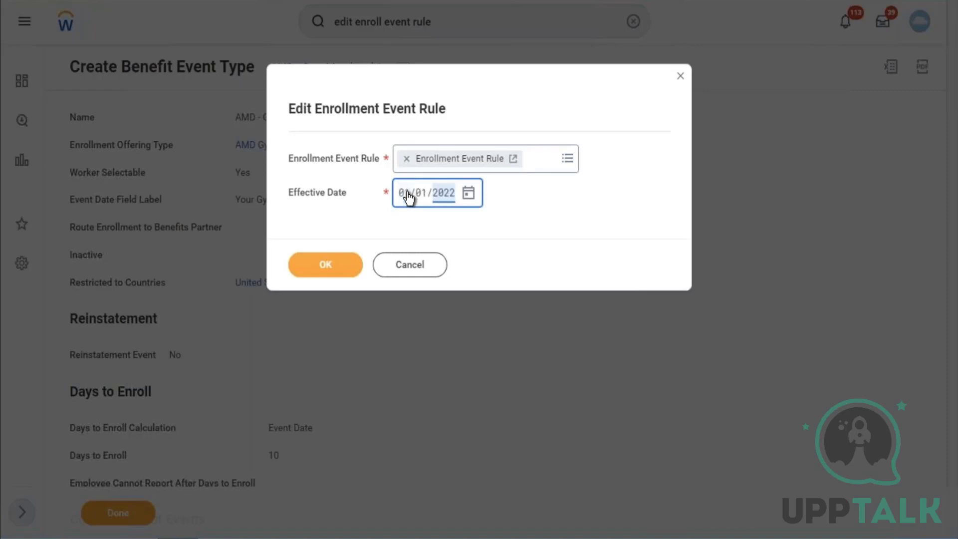
{"action": "left_click", "coordinate": [311, 266]}
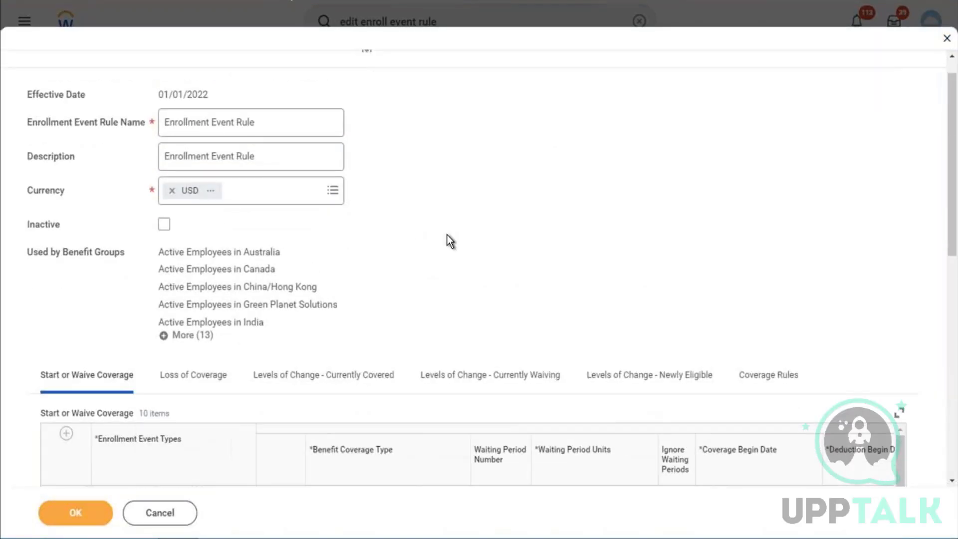
Add a Start or Waive Coverage row with AMD - Gym Membership as its enrollment event type.
{"action": "scroll", "coordinate": [447, 239], "scroll_direction": "down", "scroll_amount": 7}
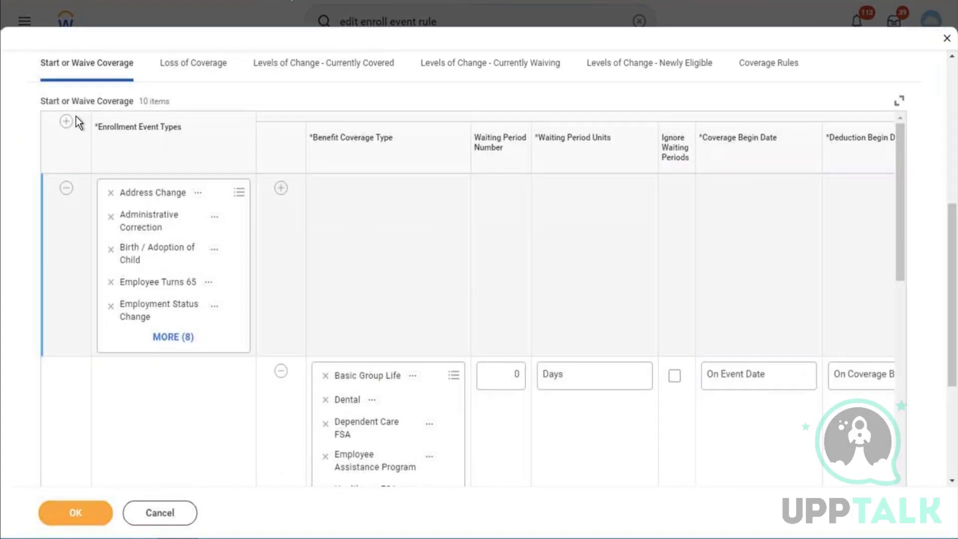
{"action": "left_click", "coordinate": [66, 121]}
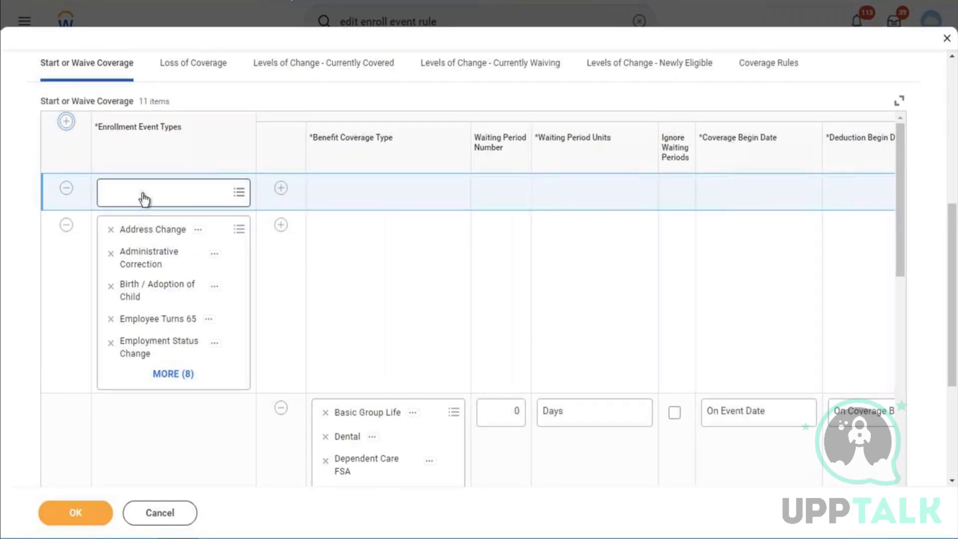
{"action": "left_click", "coordinate": [144, 198]}
{"action": "type", "text": "amd"}
{"action": "key", "text": "Return"}
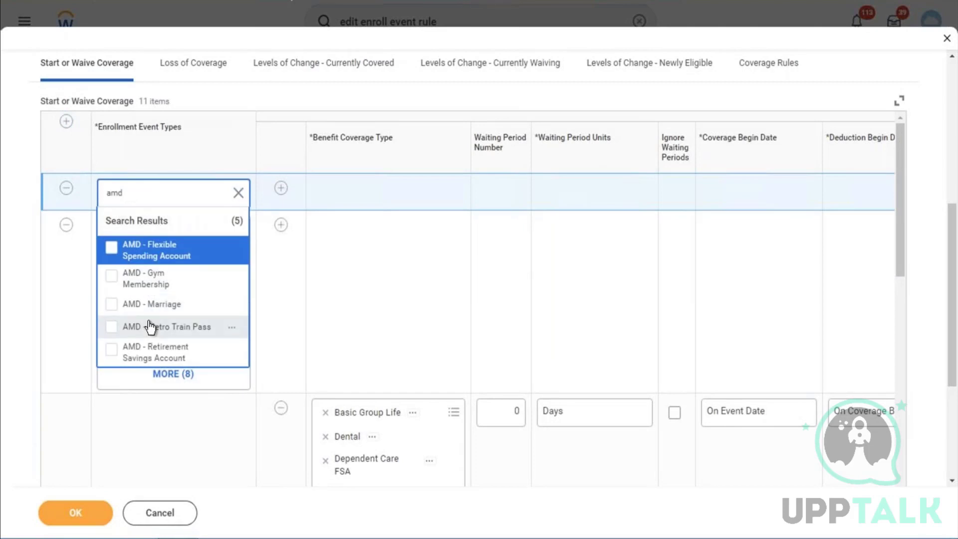
{"action": "left_click", "coordinate": [161, 289]}
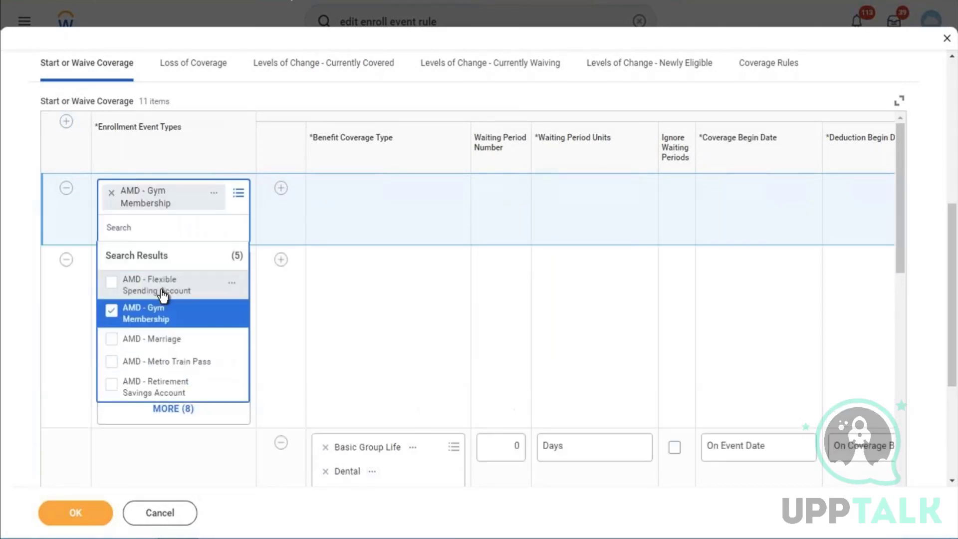
Add a benefit coverage line with AMD Gym Membership under the AMD - Gym Membership event type in Start or Waive Coverage.
{"action": "left_click", "coordinate": [281, 191]}
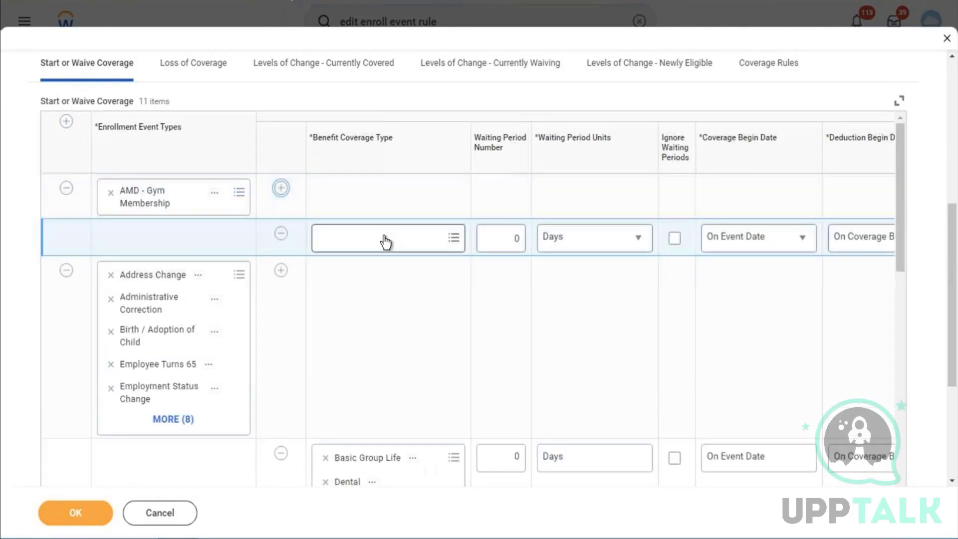
{"action": "left_click", "coordinate": [386, 243]}
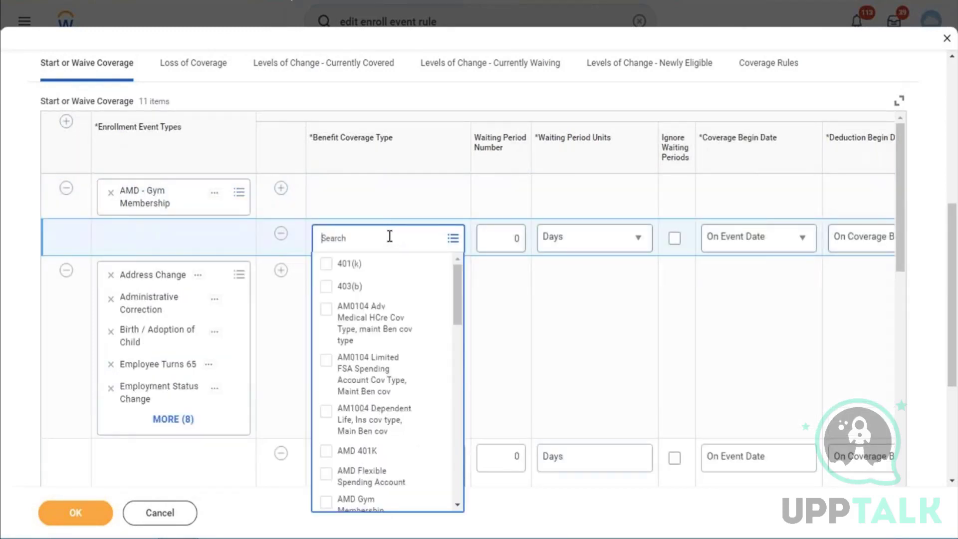
{"action": "type", "text": "amd"}
{"action": "key", "text": "Return"}
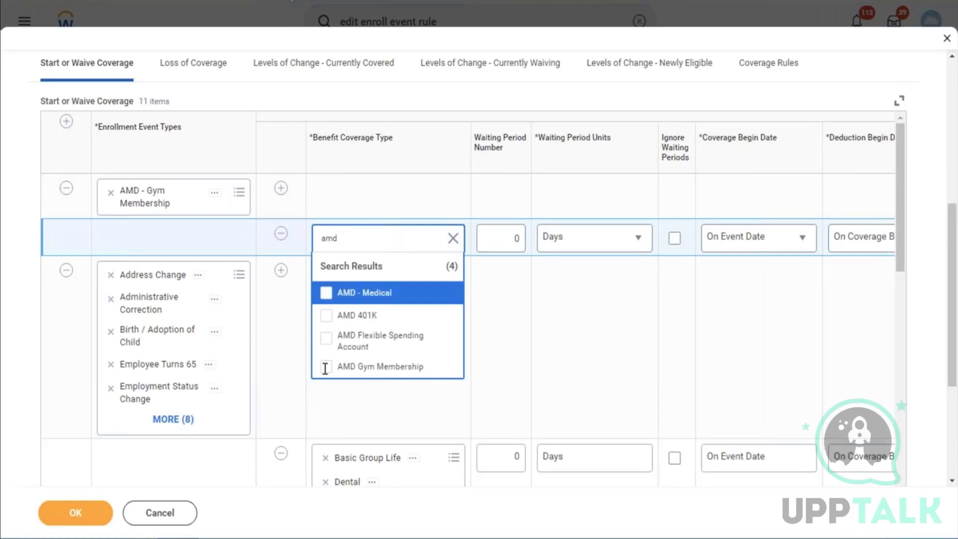
{"action": "left_click", "coordinate": [326, 366]}
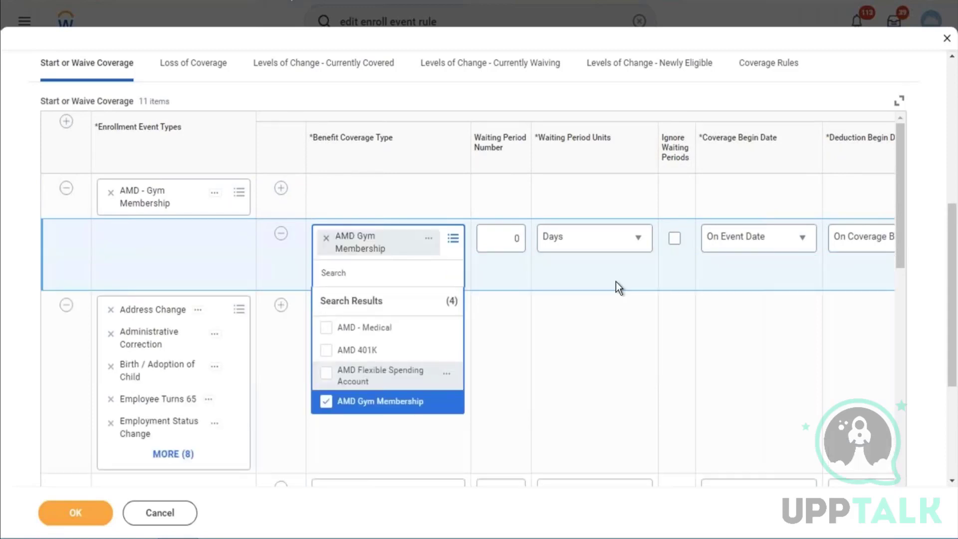
{"action": "left_click", "coordinate": [514, 271]}
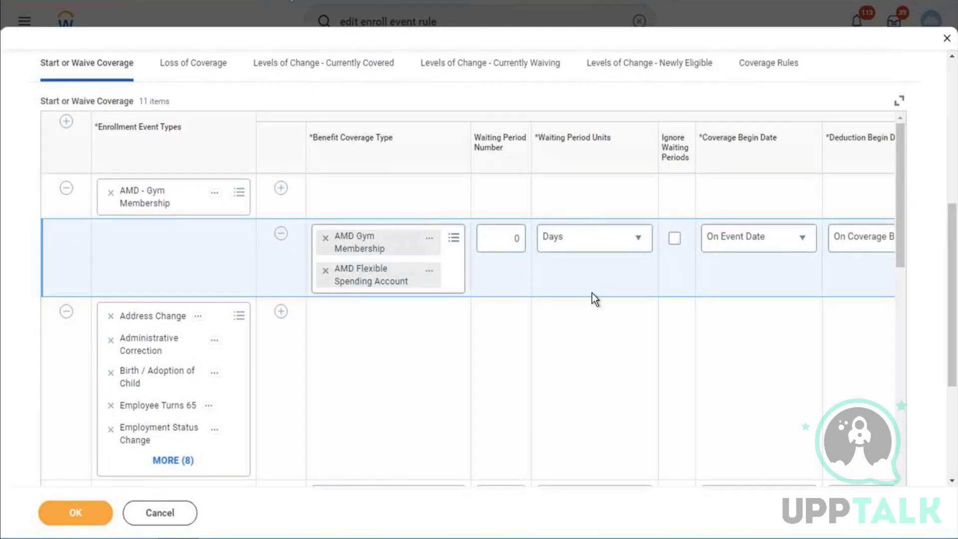
Remove AMD Flexible Spending Account from the benefit coverage types of the AMD - Gym Membership row.
{"action": "scroll", "coordinate": [622, 283], "scroll_direction": "right", "scroll_amount": 2}
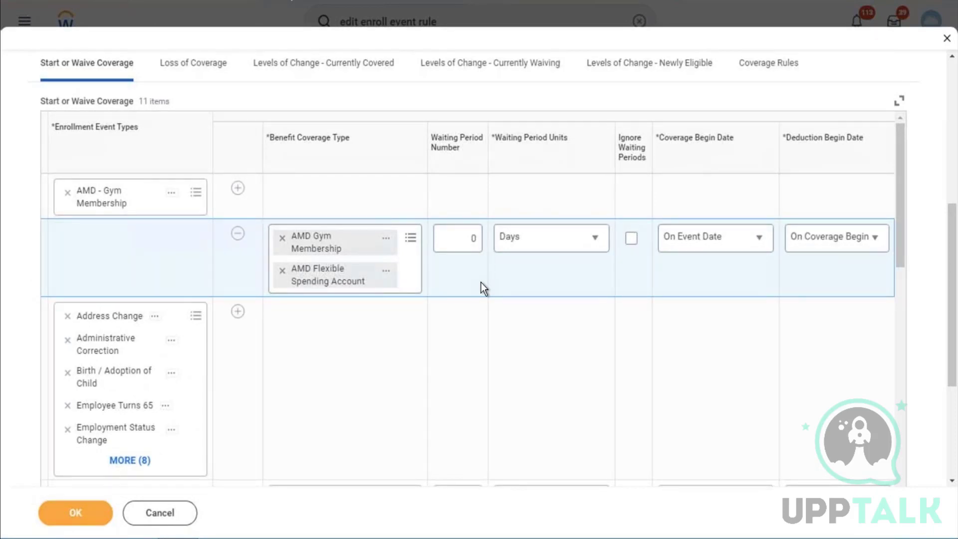
{"action": "left_click", "coordinate": [477, 244]}
{"action": "key", "text": "BackSpace"}
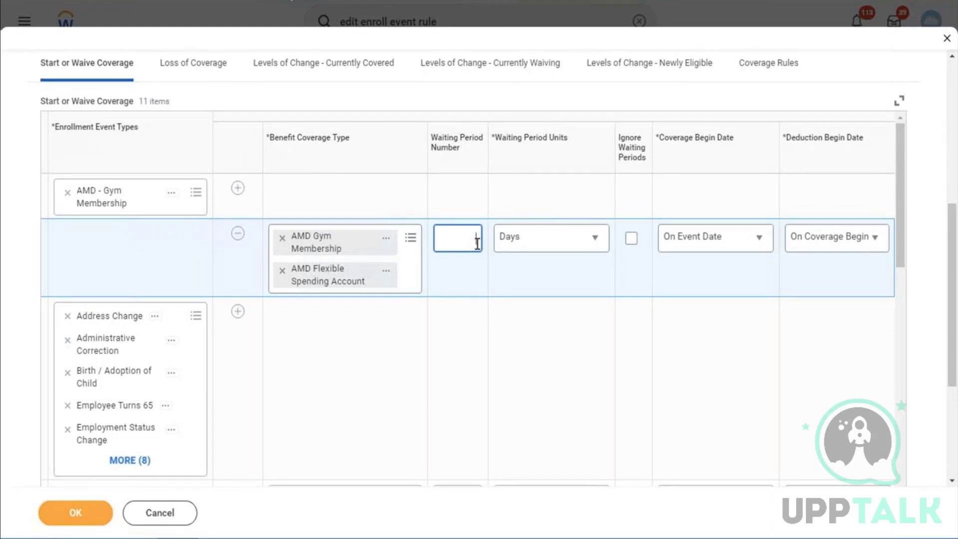
{"action": "left_click", "coordinate": [282, 271]}
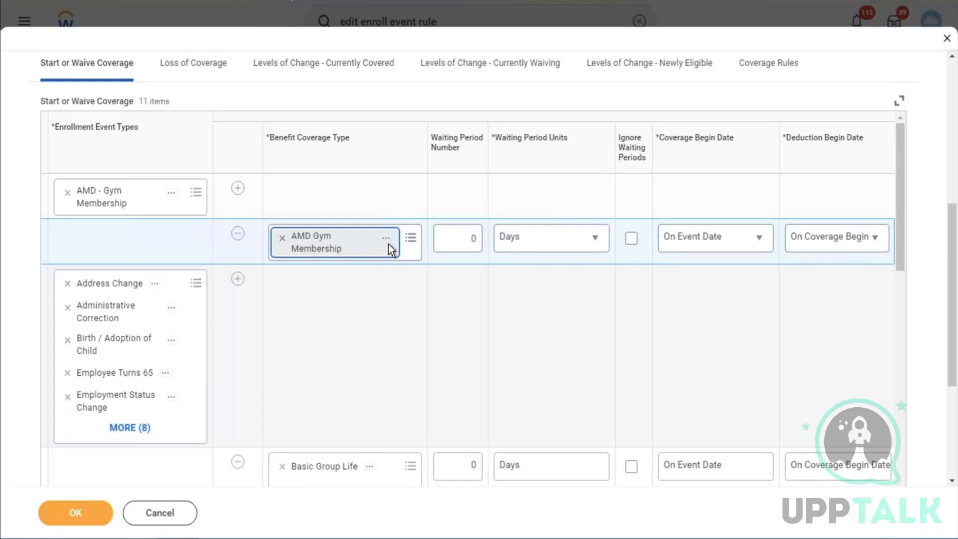
Set the waiting period of the AMD Gym Membership coverage line to 6 months.
{"action": "left_click", "coordinate": [460, 237]}
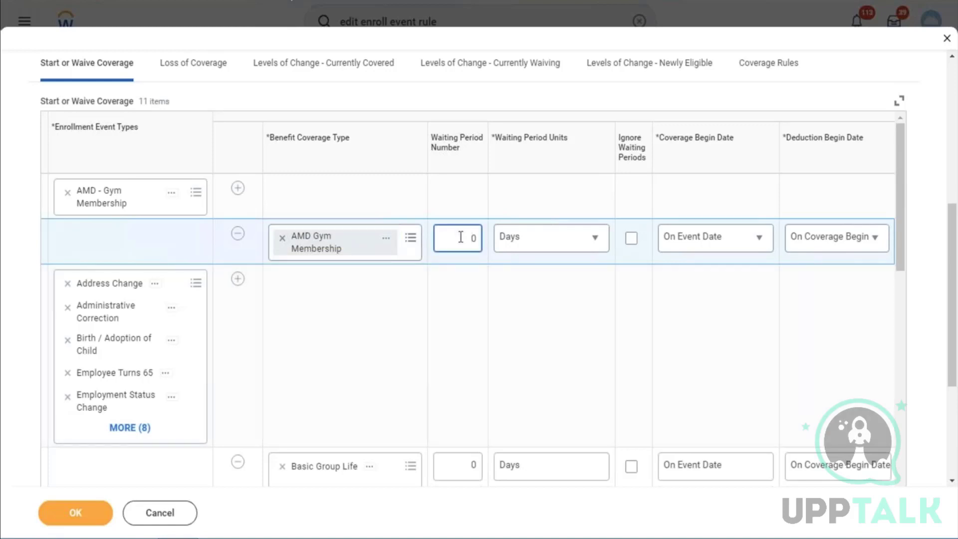
{"action": "key", "text": "BackSpace"}
{"action": "type", "text": "6"}
{"action": "left_click", "coordinate": [529, 245]}
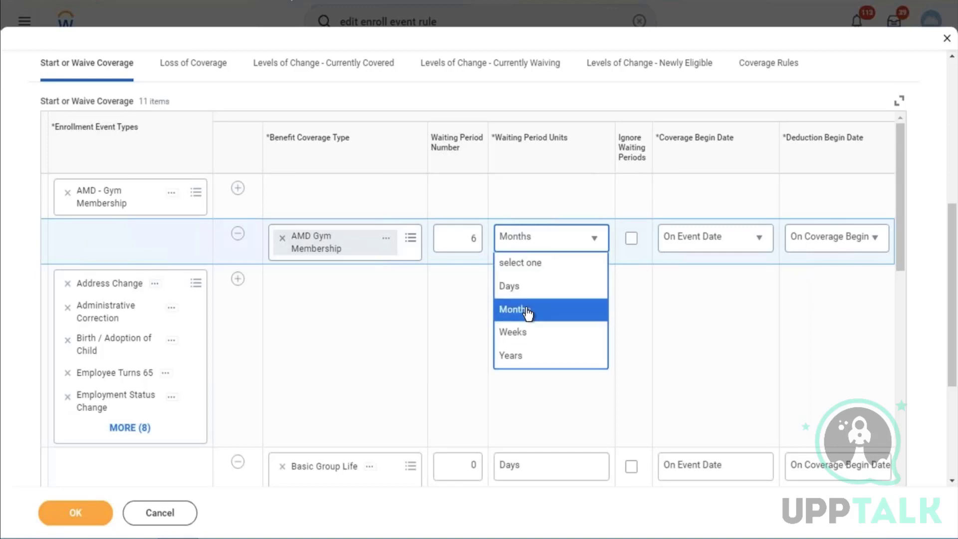
{"action": "left_click", "coordinate": [528, 310]}
{"action": "left_click", "coordinate": [461, 294]}
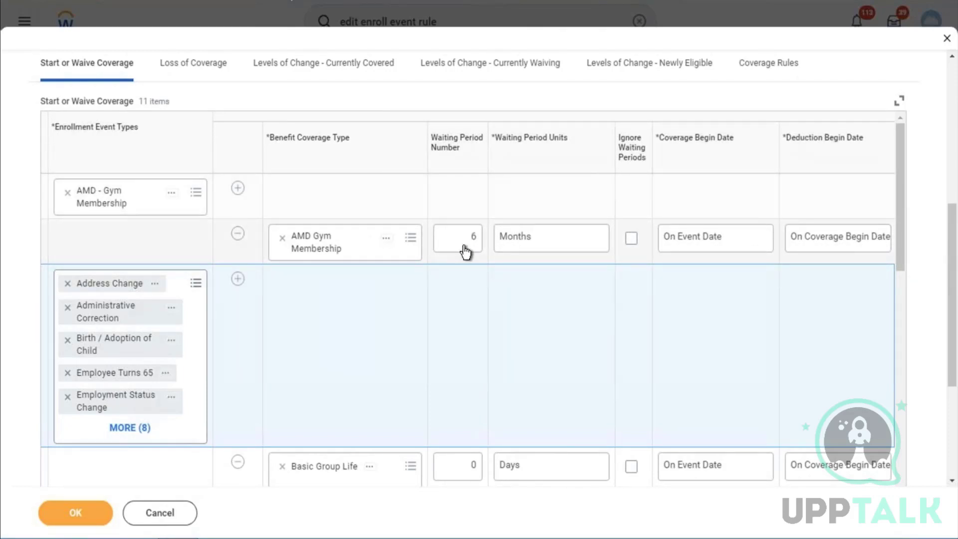
Set the waiting period of the AMD Gym Membership coverage line to 0 days.
{"action": "double_click", "coordinate": [464, 246]}
{"action": "key", "text": "BackSpace"}
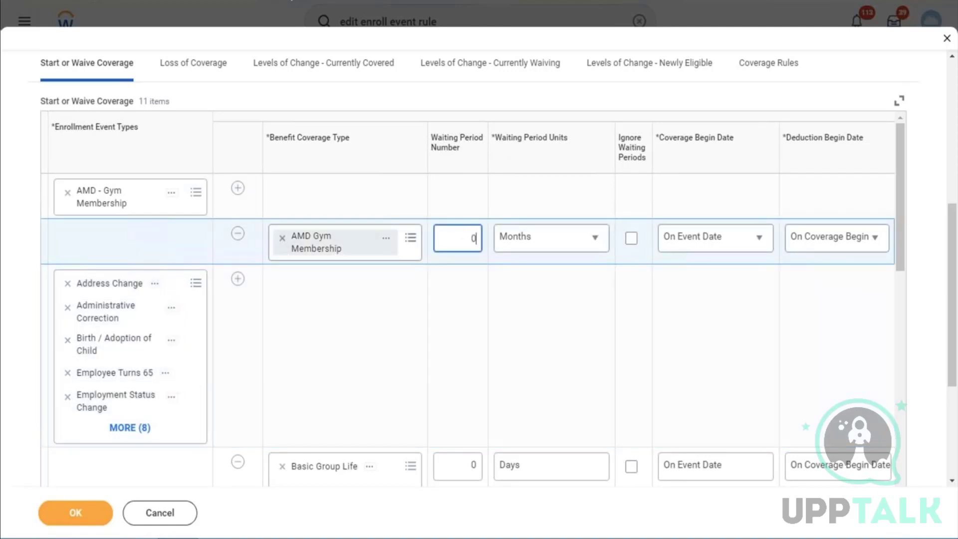
{"action": "type", "text": "0"}
{"action": "left_click", "coordinate": [553, 247]}
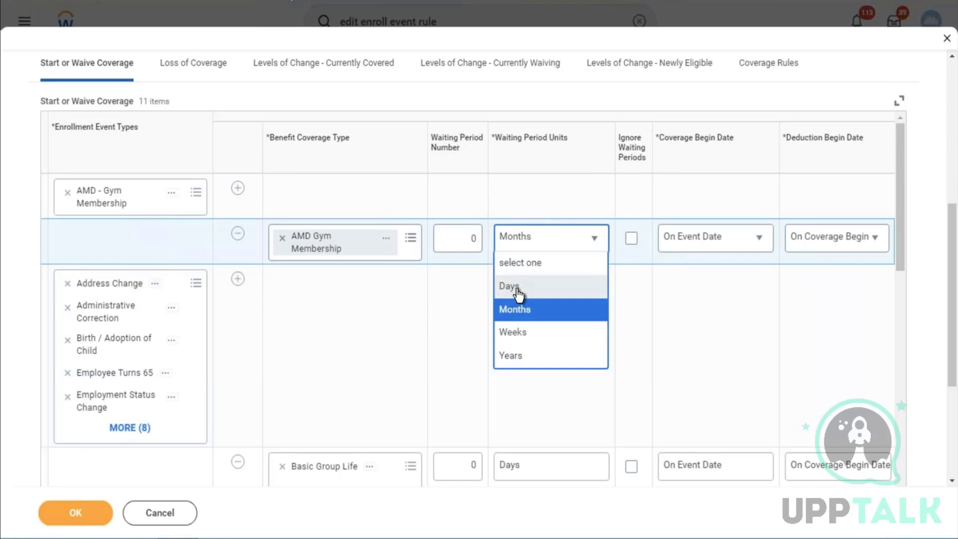
{"action": "left_click", "coordinate": [518, 292]}
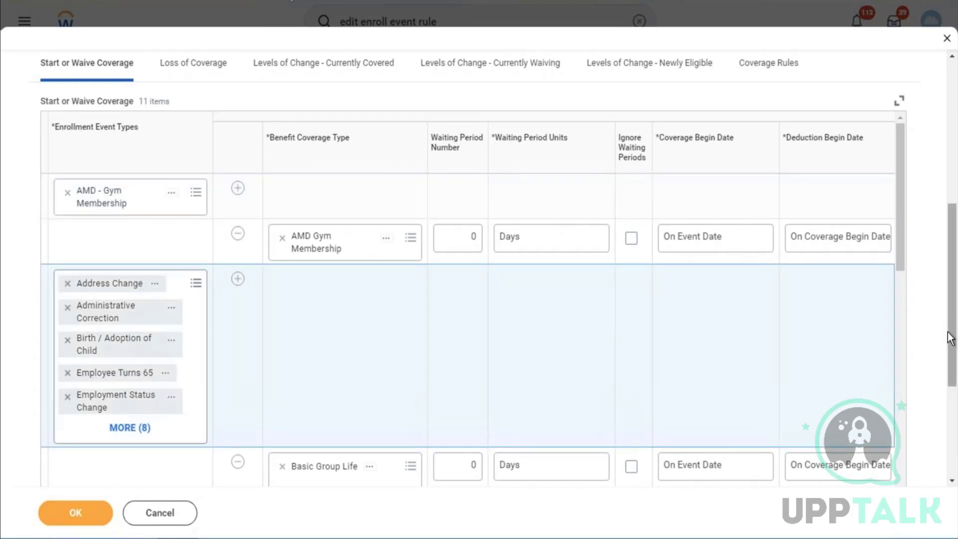
{"action": "scroll", "coordinate": [950, 338], "scroll_direction": "down", "scroll_amount": 4}
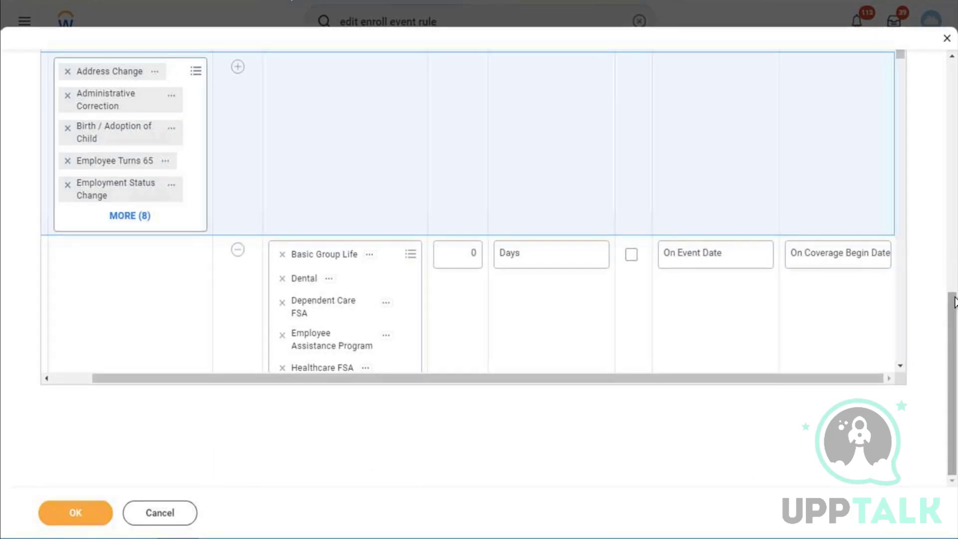
{"action": "scroll", "coordinate": [954, 302], "scroll_direction": "up", "scroll_amount": 7}
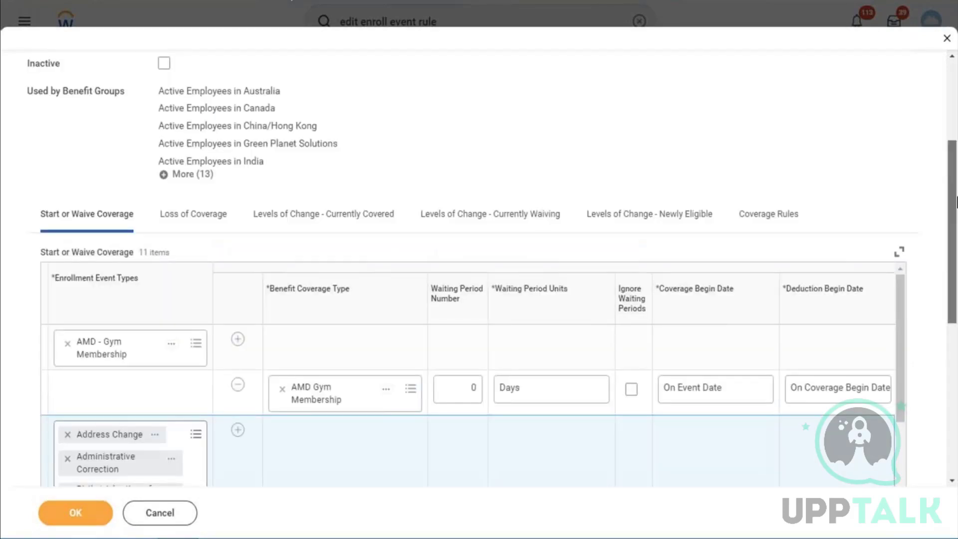
{"action": "scroll", "coordinate": [954, 284], "scroll_direction": "up", "scroll_amount": 1}
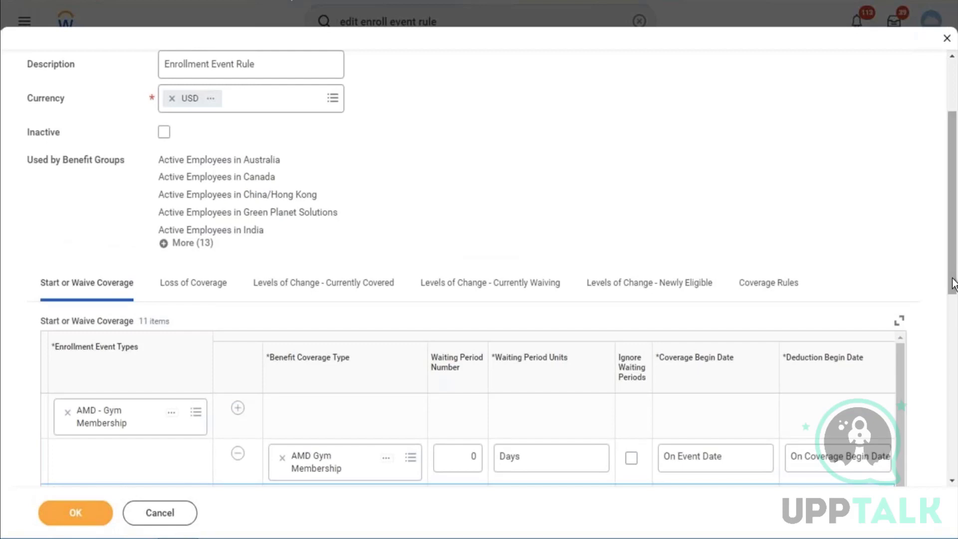
{"action": "left_click_drag", "start_coordinate": [955, 284], "coordinate": [957, 336]}
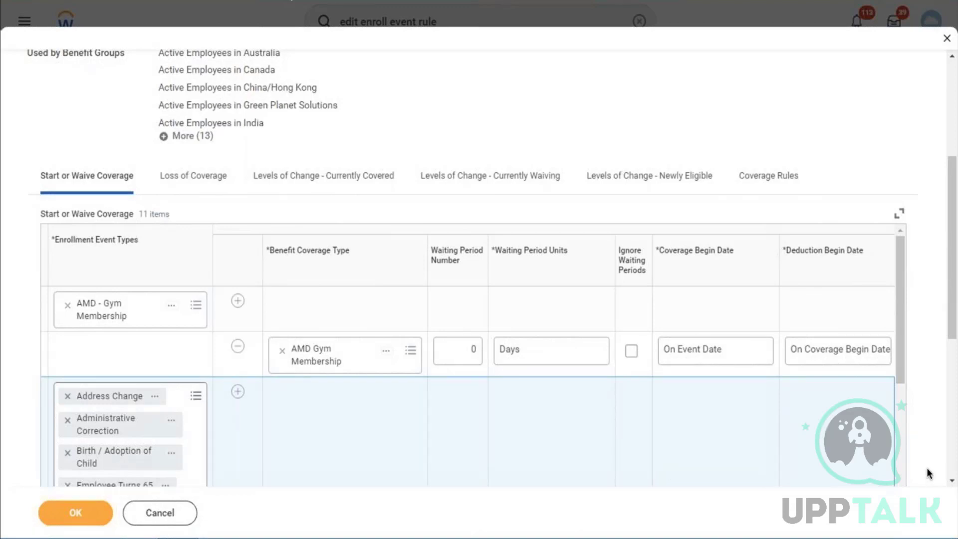
Add a single new row to the Coverage Rules with AMD - Gym Membership as its enrollment event type.
{"action": "left_click", "coordinate": [766, 179]}
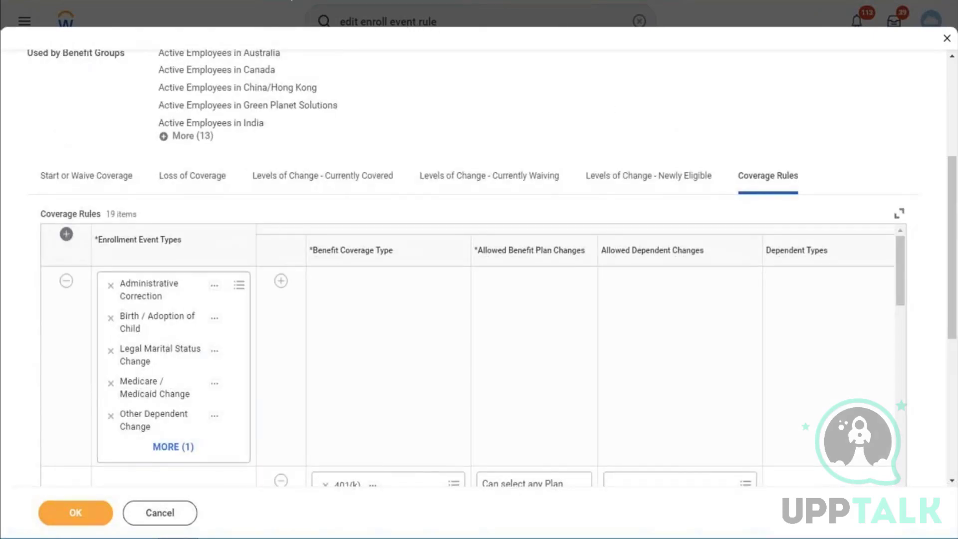
{"action": "left_click", "coordinate": [66, 234]}
{"action": "left_click", "coordinate": [66, 234]}
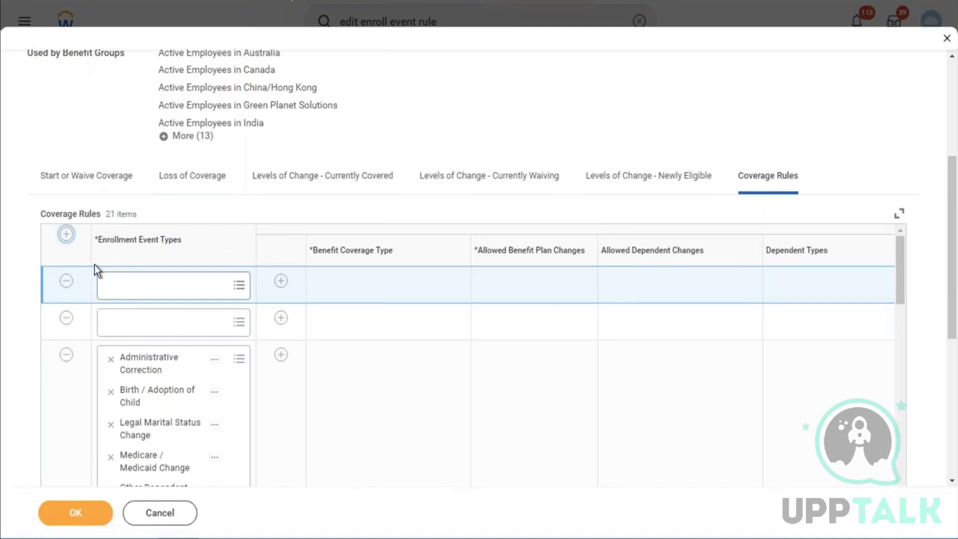
{"action": "left_click", "coordinate": [66, 283]}
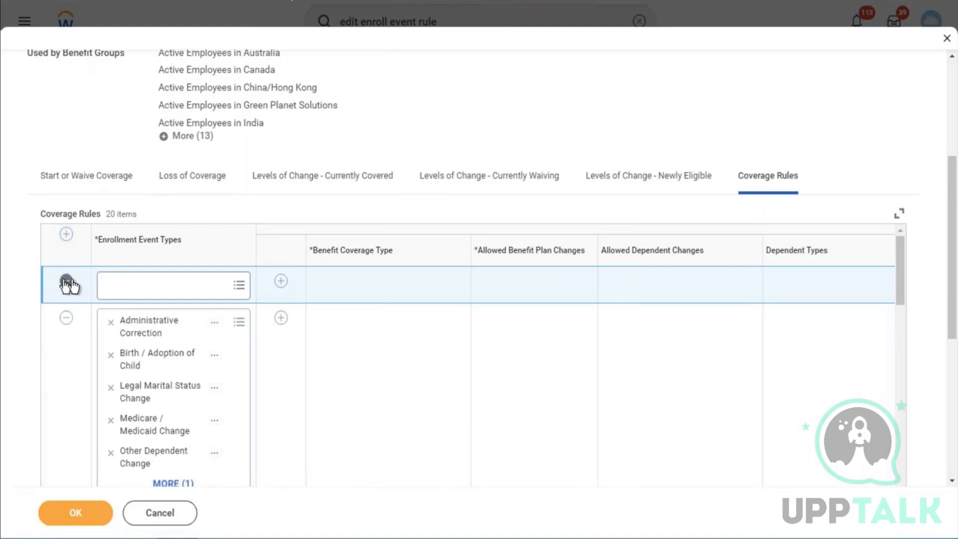
{"action": "left_click", "coordinate": [131, 289]}
{"action": "type", "text": "amd"}
{"action": "key", "text": "Return"}
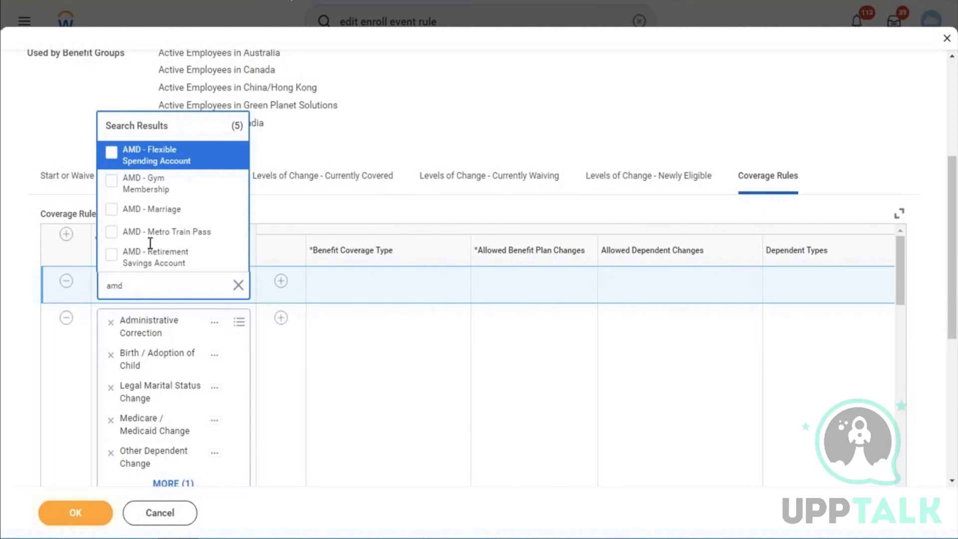
{"action": "left_click", "coordinate": [126, 190]}
{"action": "left_click", "coordinate": [400, 121]}
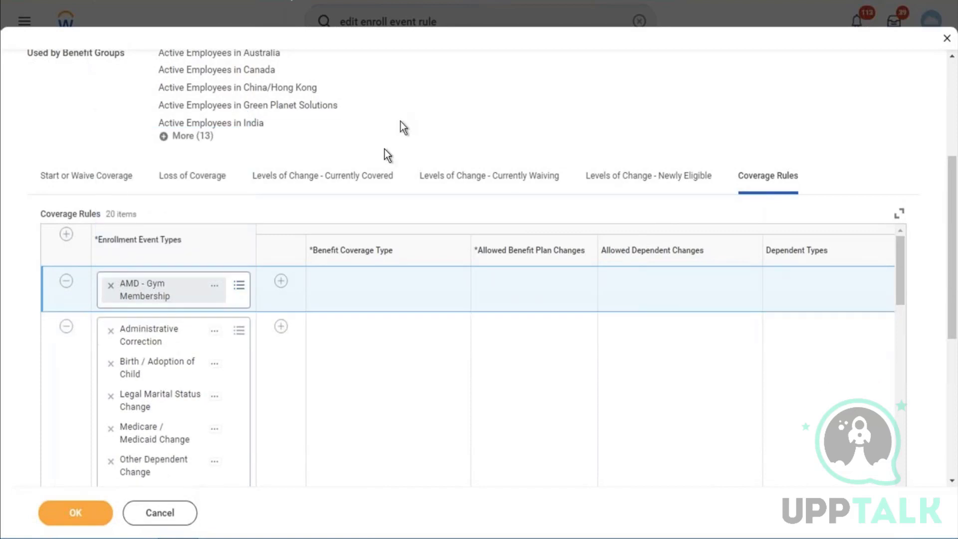
Add a coverage line with benefit coverage type AMD Gym Membership under the new Coverage Rules row.
{"action": "left_click", "coordinate": [281, 281]}
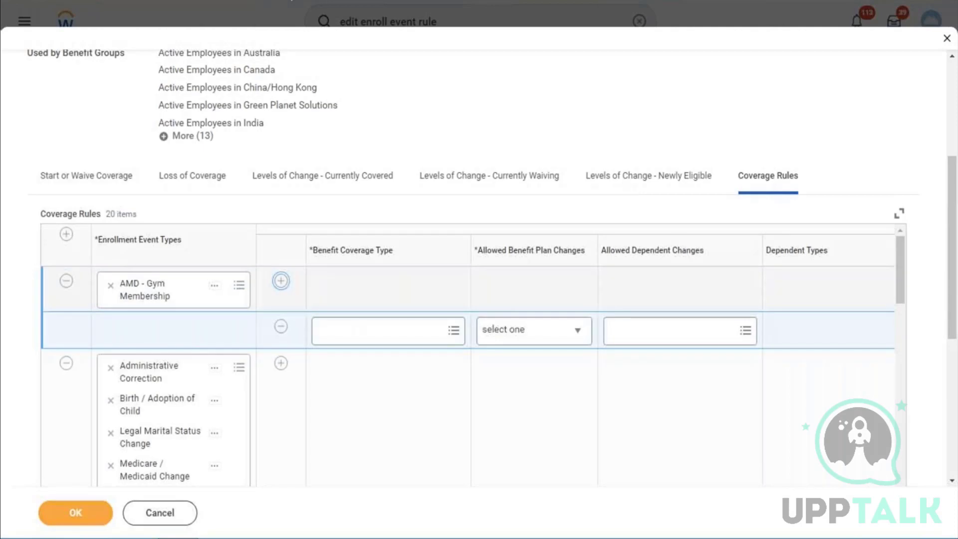
{"action": "left_click", "coordinate": [362, 331]}
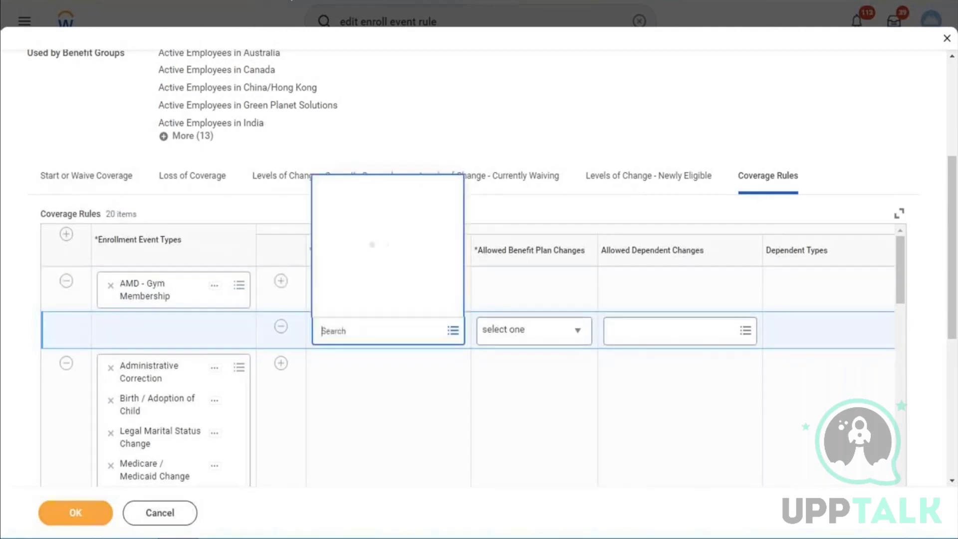
{"action": "type", "text": "amd"}
{"action": "key", "text": "Return"}
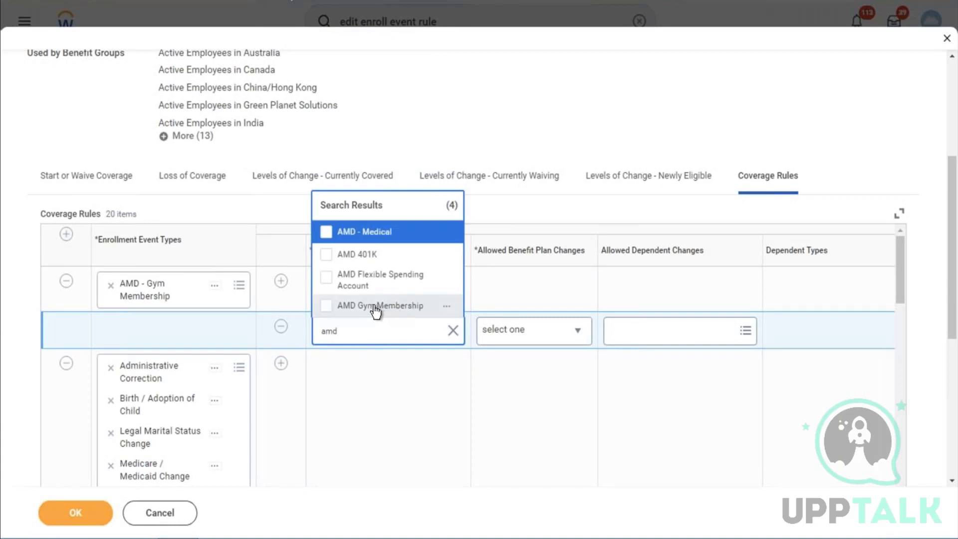
{"action": "left_click", "coordinate": [375, 307]}
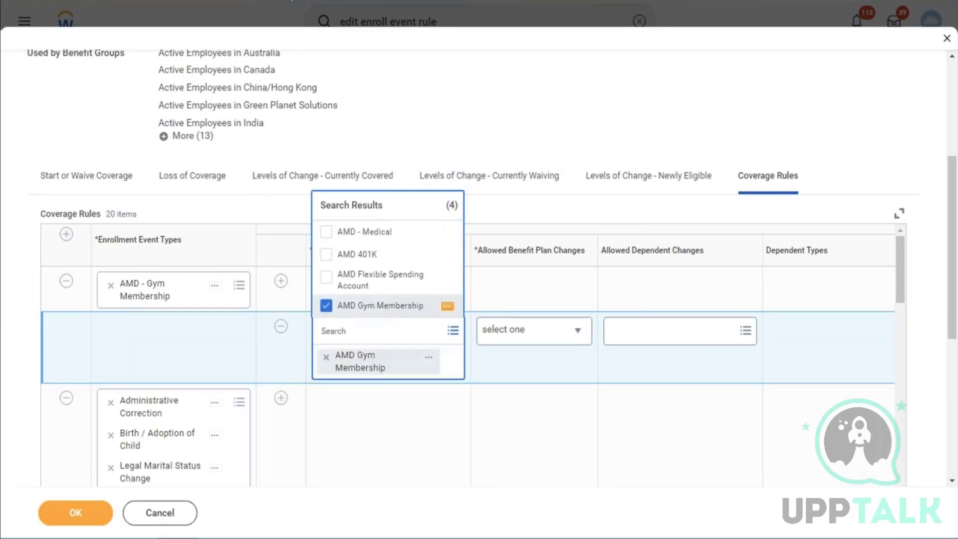
{"action": "left_click", "coordinate": [535, 142]}
Set the allowed benefit plan changes of the AMD Gym Membership coverage rule to Can select any Plan.
{"action": "left_click", "coordinate": [518, 329]}
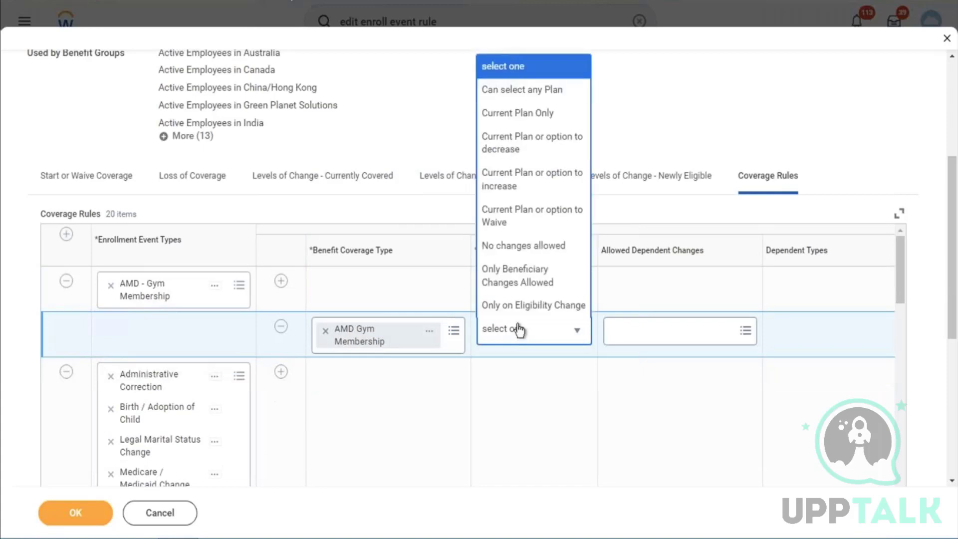
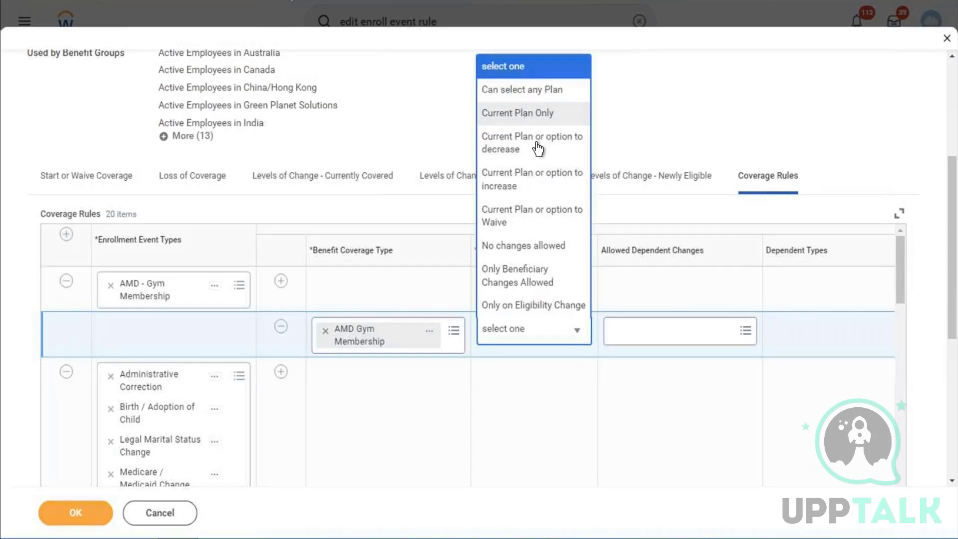
{"action": "left_click", "coordinate": [514, 91]}
{"action": "left_click", "coordinate": [592, 393]}
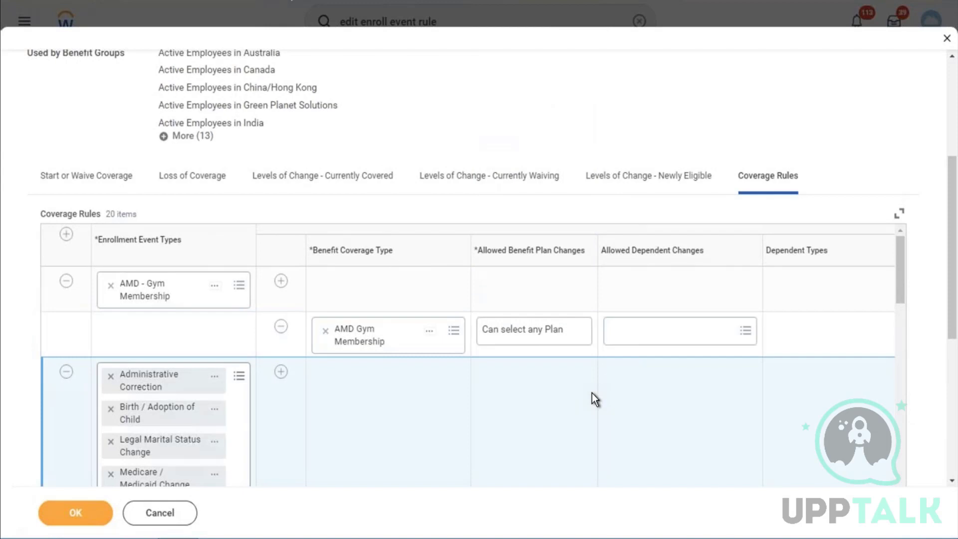
Set the AMD Gym Membership coverage rule's defaulting rule to Default to Current Elections, Priority Coverage or Waive and submit the enrollment event rule.
{"action": "scroll", "coordinate": [592, 394], "scroll_direction": "right", "scroll_amount": 5}
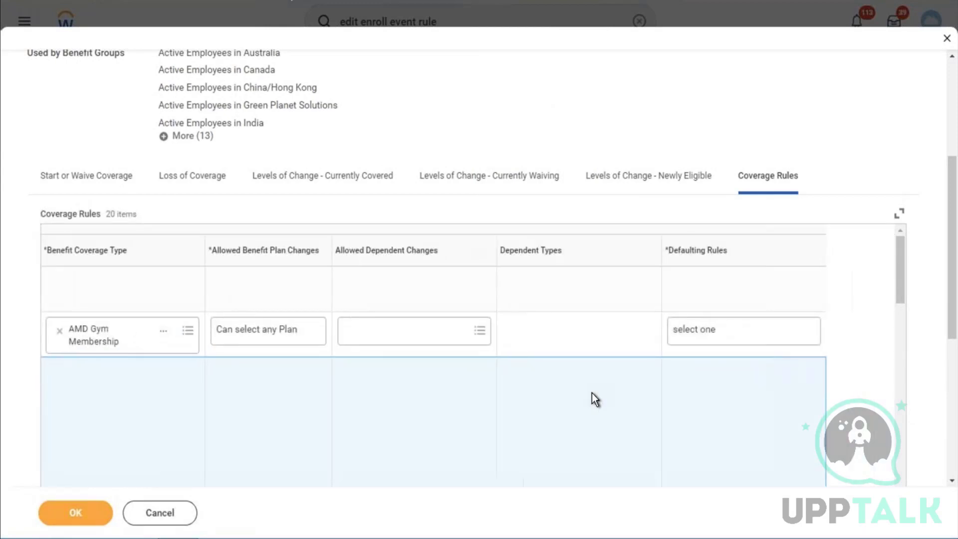
{"action": "scroll", "coordinate": [592, 394], "scroll_direction": "right", "scroll_amount": 1}
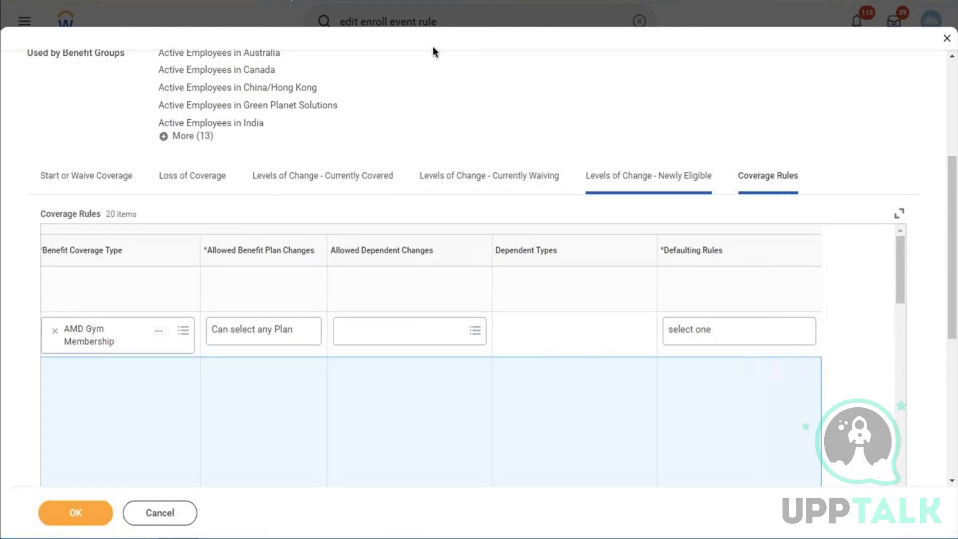
{"action": "left_click", "coordinate": [739, 336]}
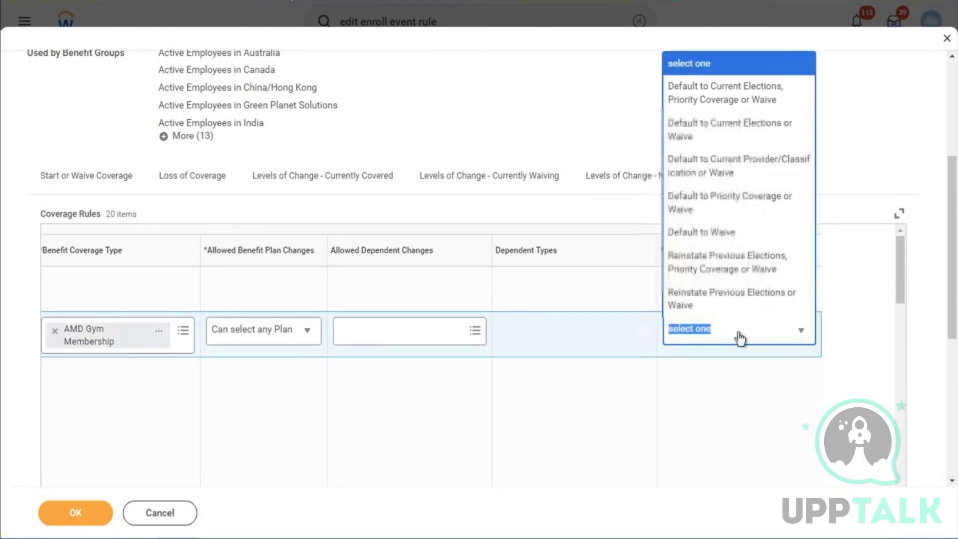
{"action": "left_click", "coordinate": [721, 94]}
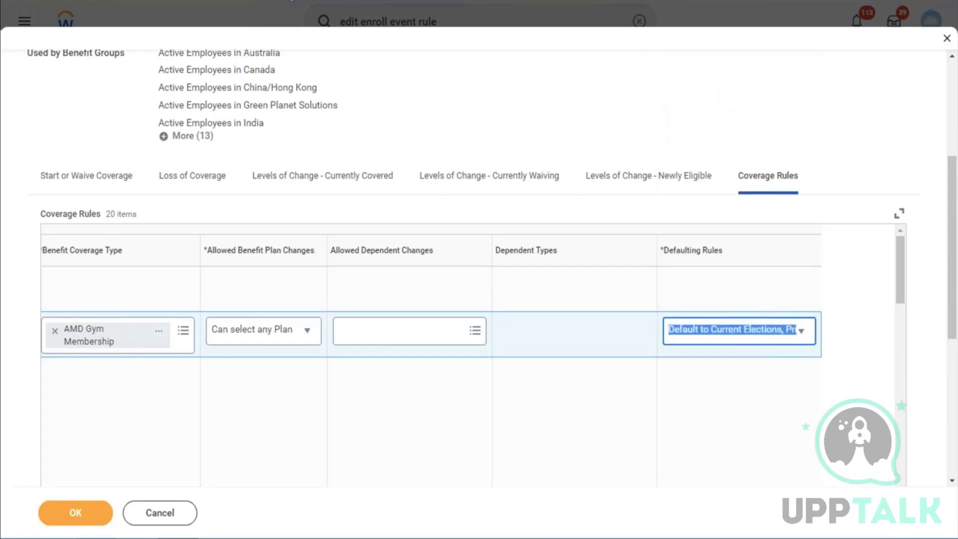
{"action": "left_click", "coordinate": [795, 341]}
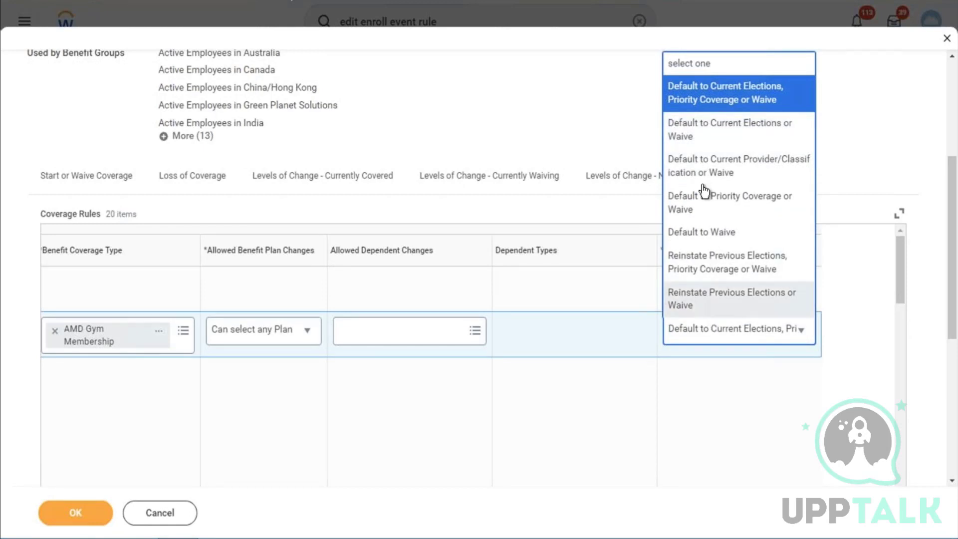
{"action": "left_click", "coordinate": [675, 102]}
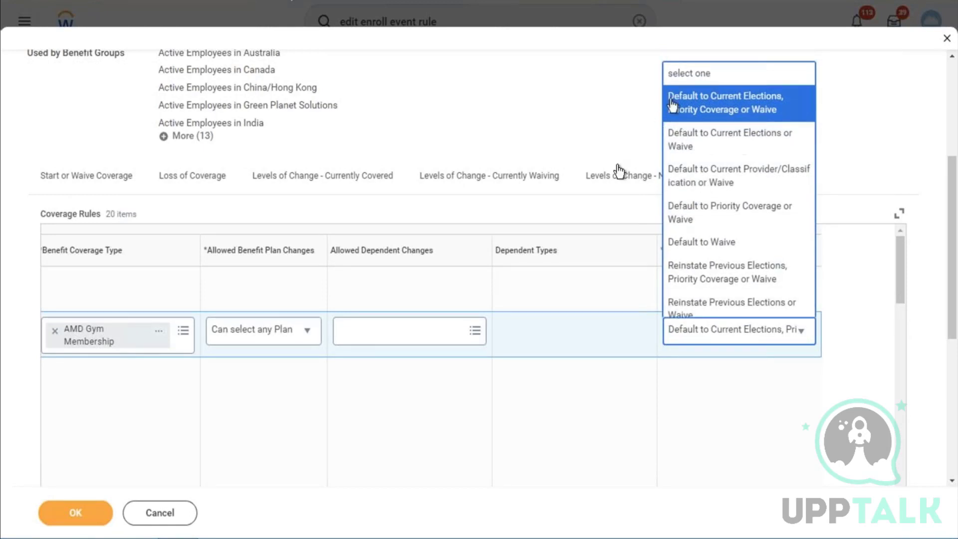
{"action": "left_click", "coordinate": [72, 522]}
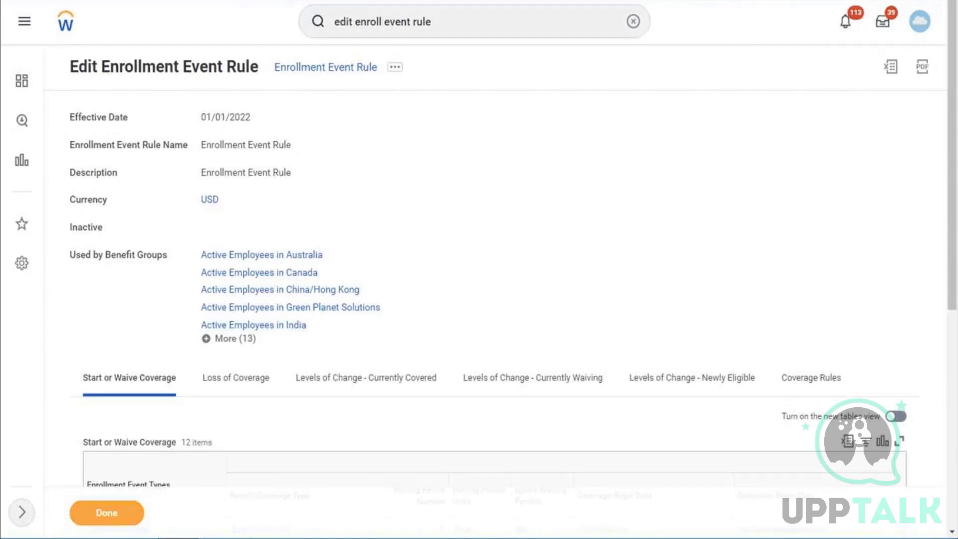
{"action": "left_click", "coordinate": [633, 21]}
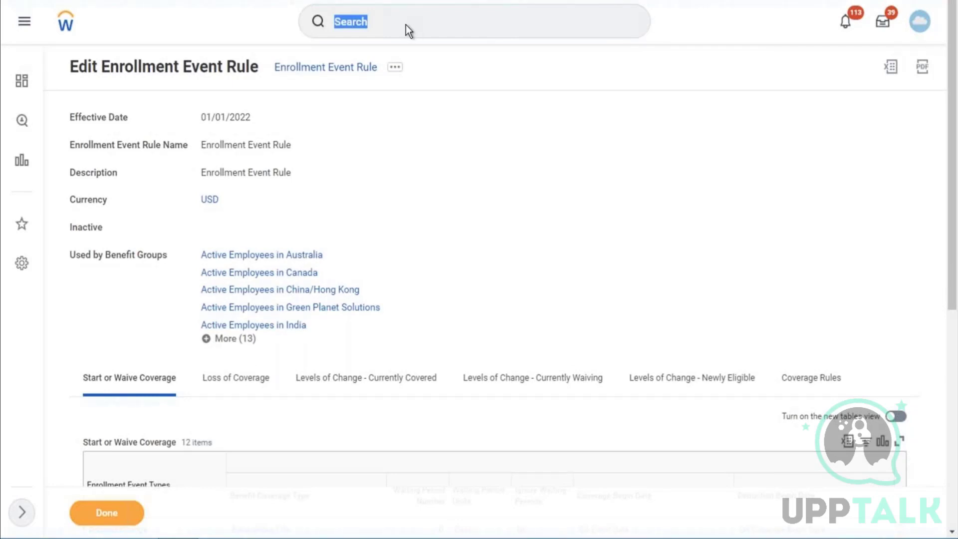
{"action": "scroll", "coordinate": [406, 25], "scroll_direction": "down", "scroll_amount": 7}
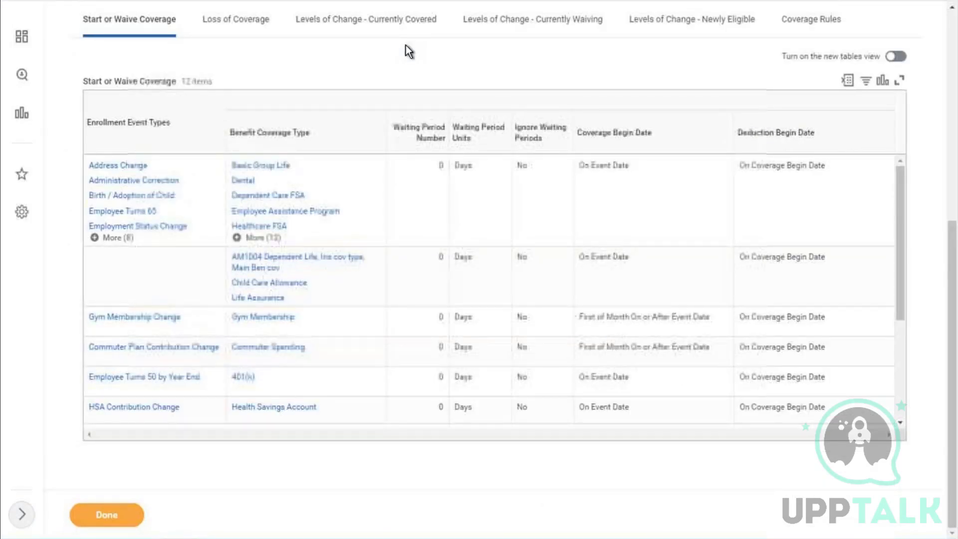
{"action": "double_click", "coordinate": [405, 45]}
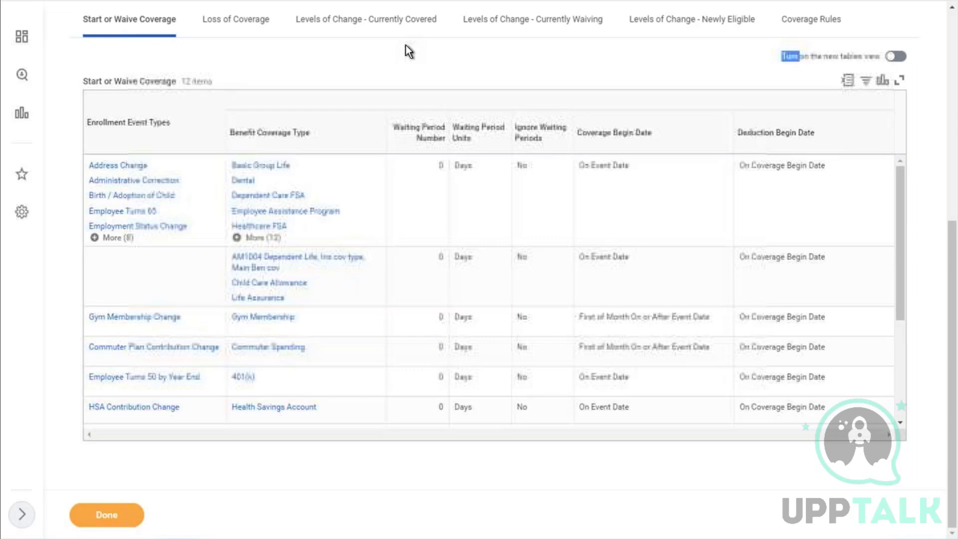
{"action": "triple_click", "coordinate": [406, 45]}
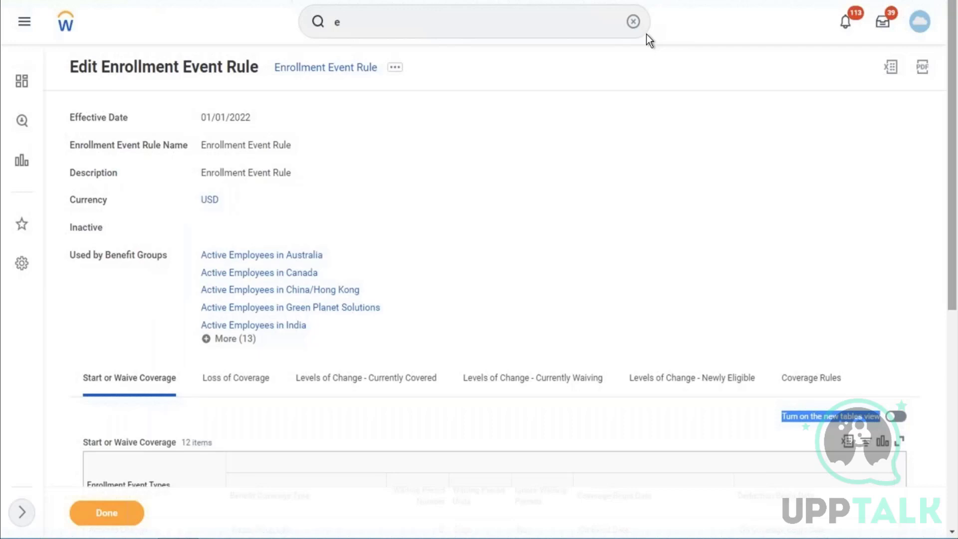
Search for "edit ben plan year" and open the Edit Benefit Plan Year Definition task.
{"action": "left_click", "coordinate": [633, 22]}
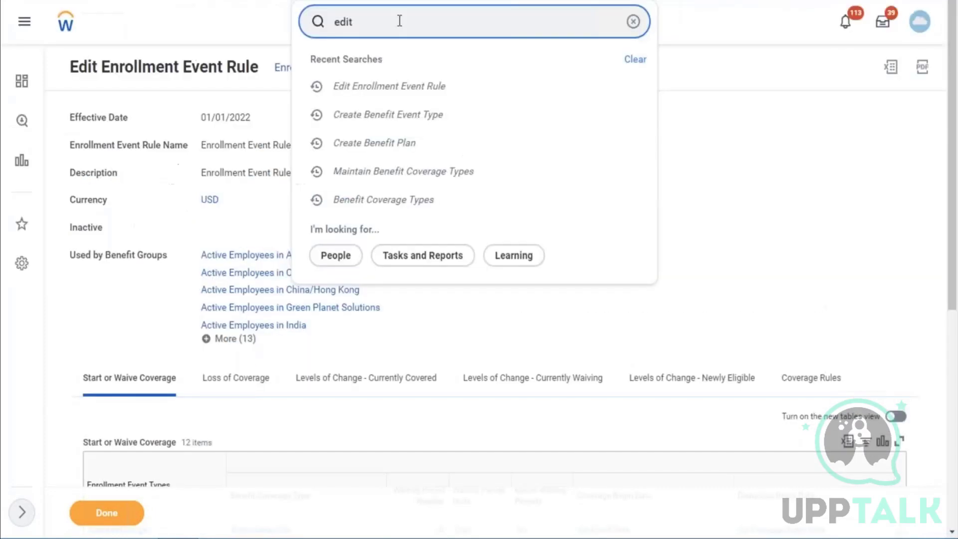
{"action": "type", "text": "ban"}
{"action": "key", "text": "BackSpace"}
{"action": "key", "text": "BackSpace"}
{"action": "key", "text": "BackSpace"}
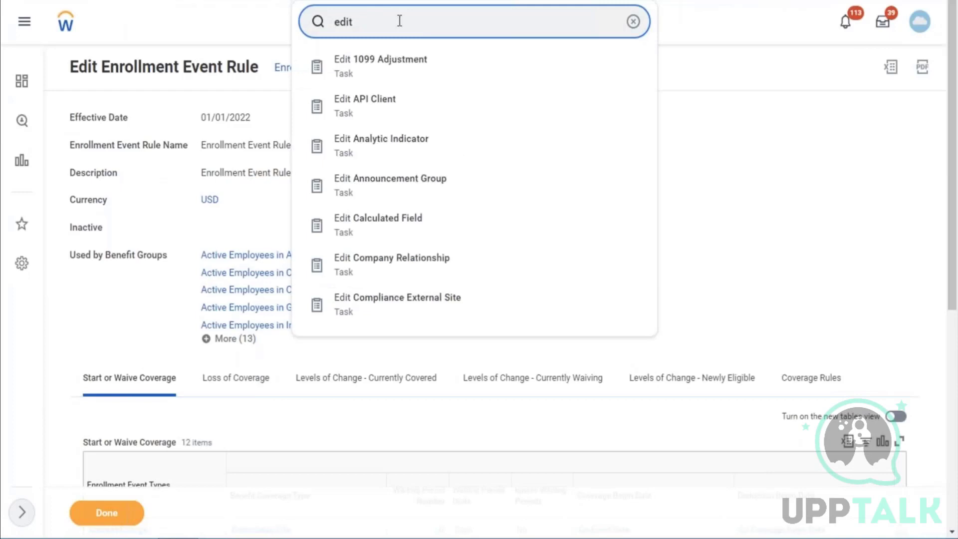
{"action": "type", "text": "ben plan year"}
{"action": "left_click", "coordinate": [412, 71]}
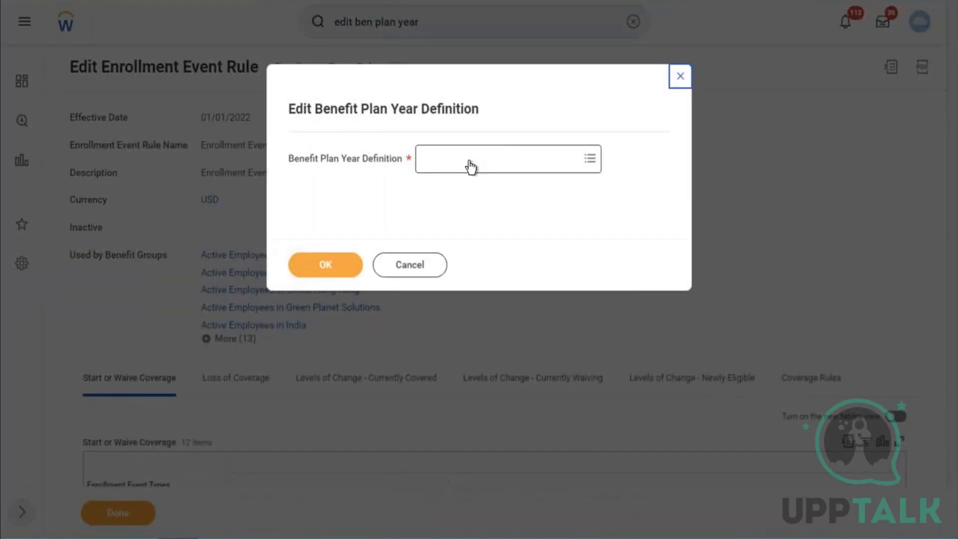
Choose AMD - Benefit Plan Year Definition as the definition to edit and open it.
{"action": "left_click", "coordinate": [471, 167]}
{"action": "type", "text": "amd"}
{"action": "key", "text": "Return"}
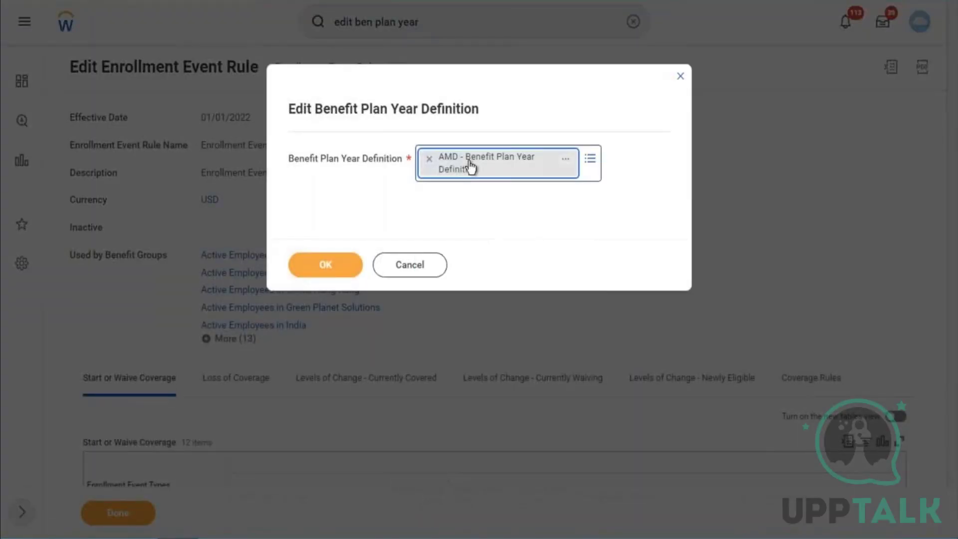
{"action": "left_click", "coordinate": [333, 274]}
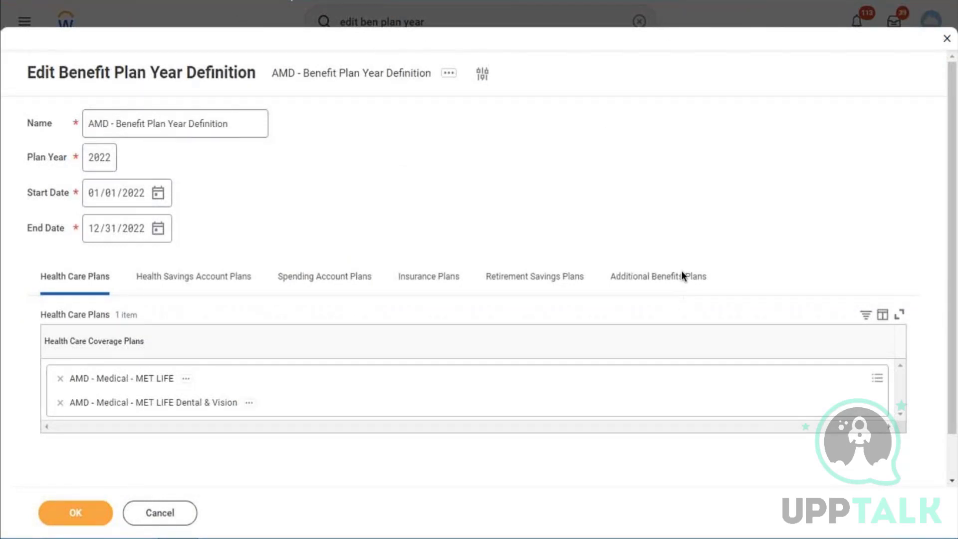
Add AMD Gym Membership - ABN Amro to the Additional Benefits Plans of the plan year definition and submit the change.
{"action": "double_click", "coordinate": [666, 279]}
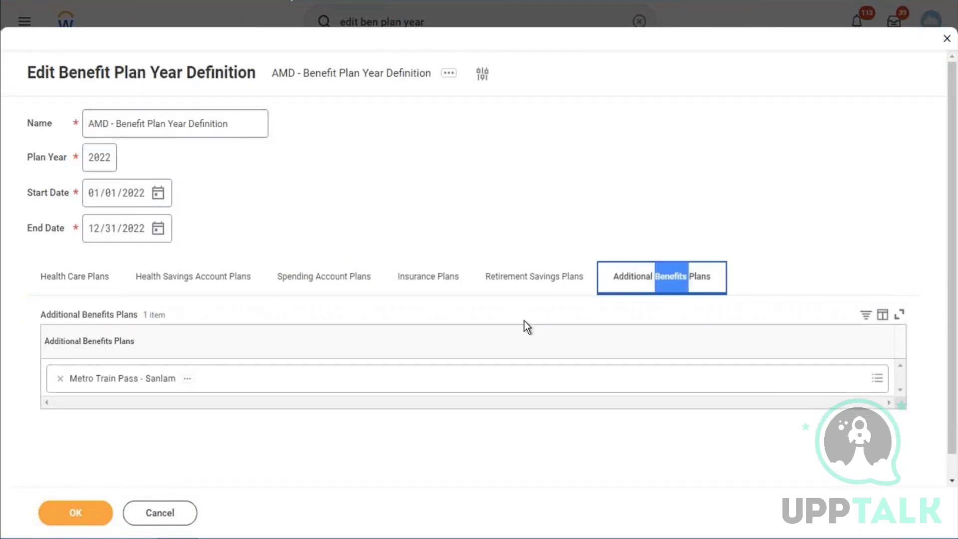
{"action": "left_click", "coordinate": [397, 386]}
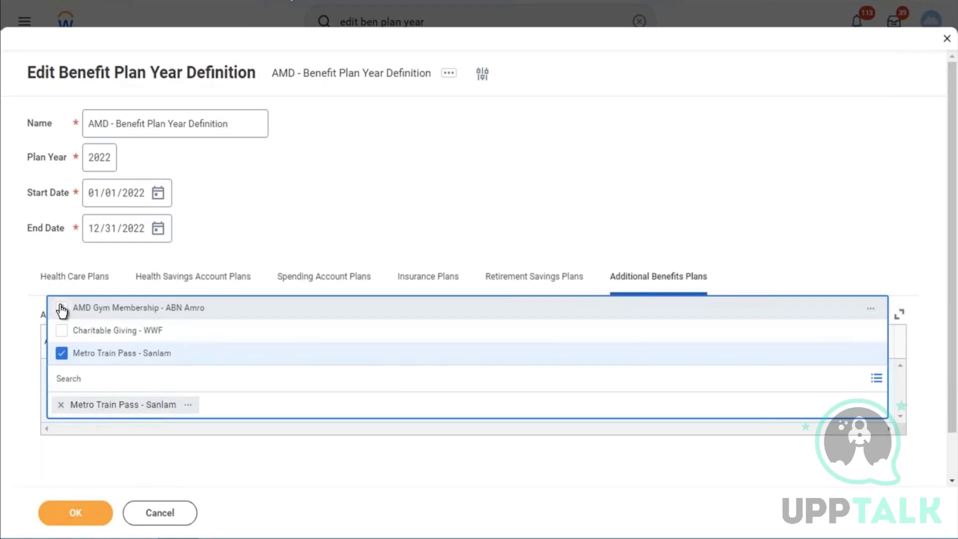
{"action": "left_click", "coordinate": [61, 308]}
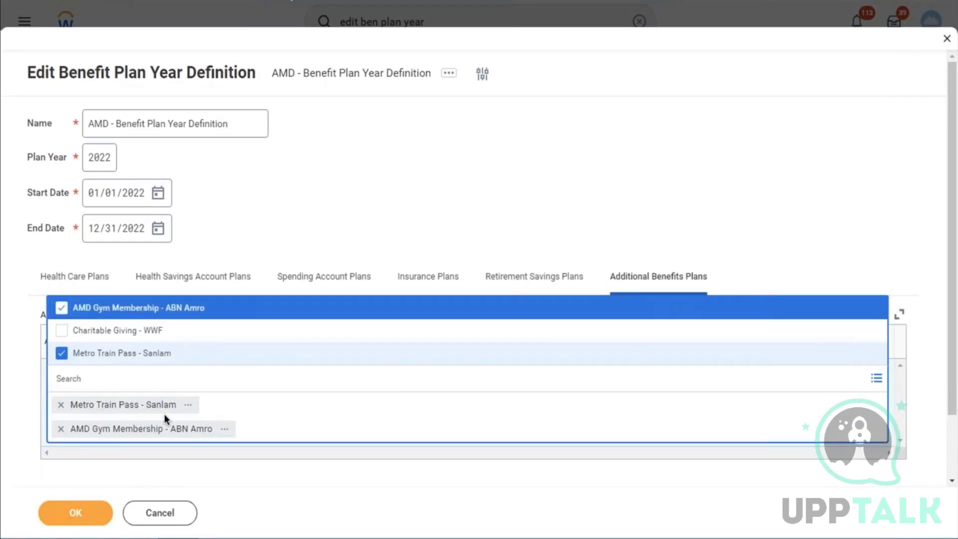
{"action": "left_click", "coordinate": [72, 509]}
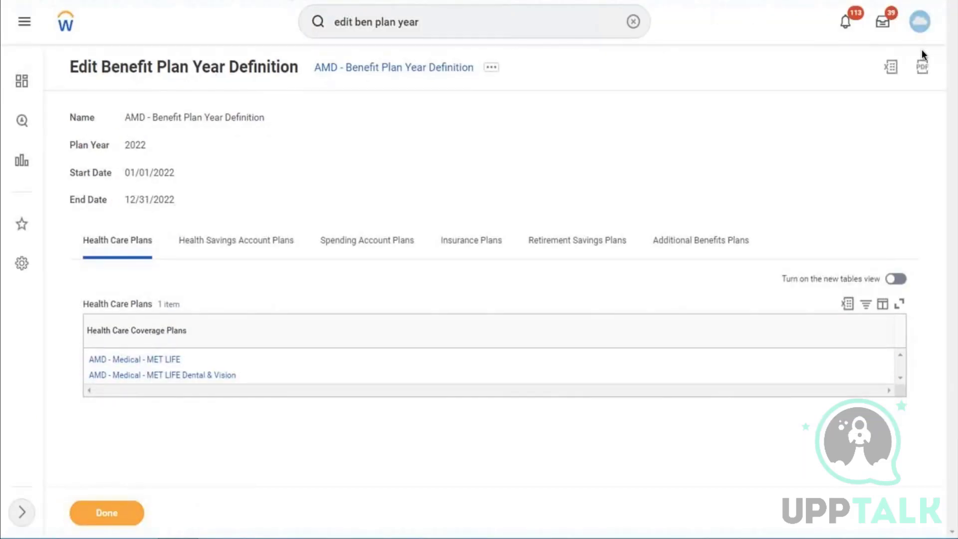
Search for the HRBP in Executive Management, San Francisco, by name and open the worker's profile.
{"action": "left_click", "coordinate": [633, 22]}
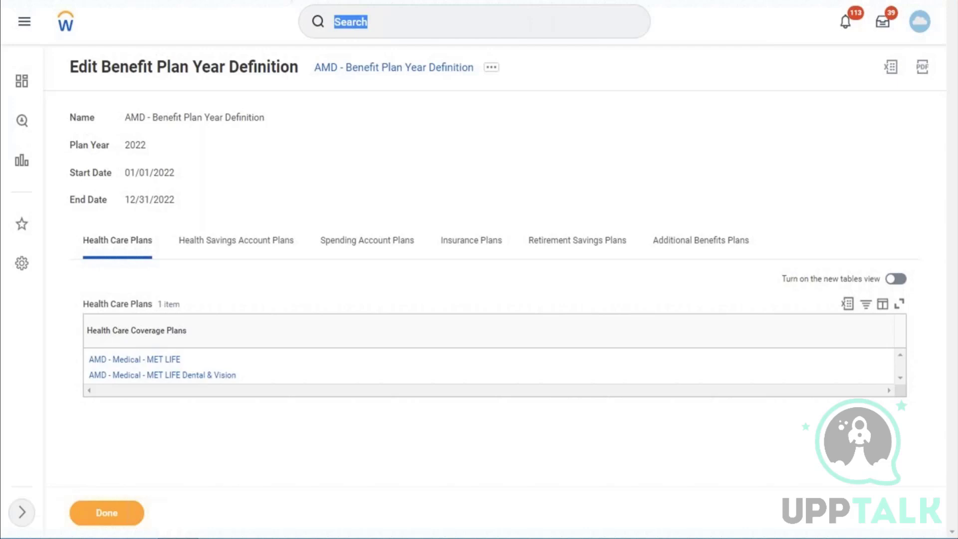
{"action": "left_click", "coordinate": [513, 20]}
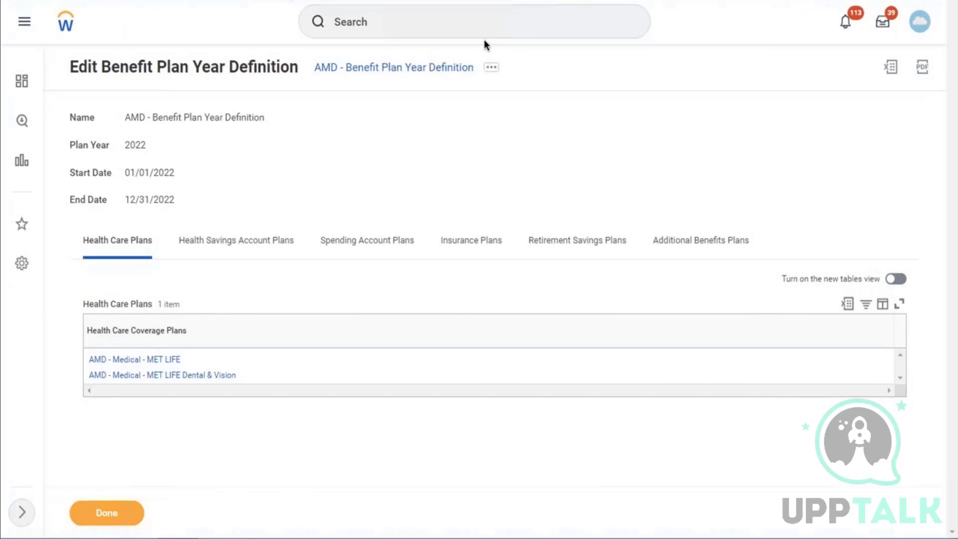
{"action": "left_click", "coordinate": [458, 24]}
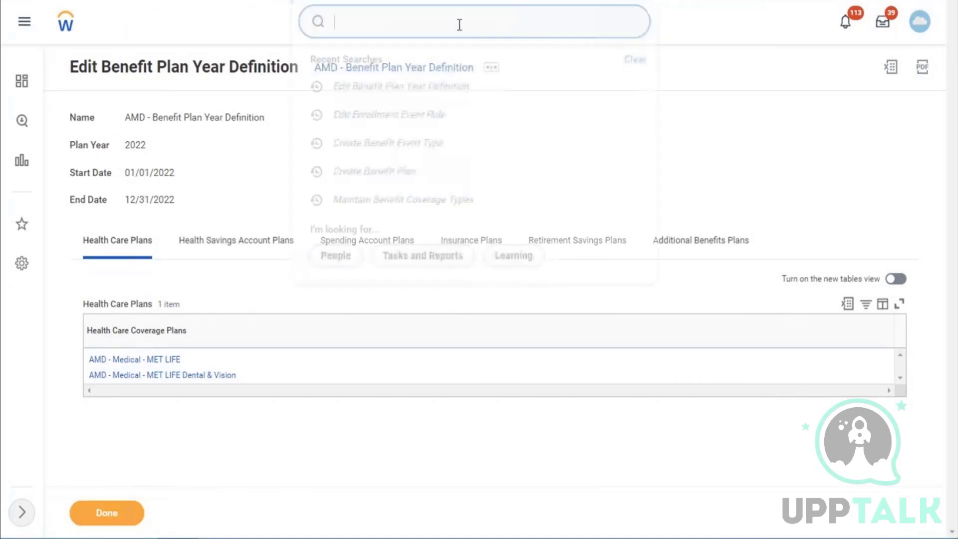
{"action": "type", "text": "logan mc"}
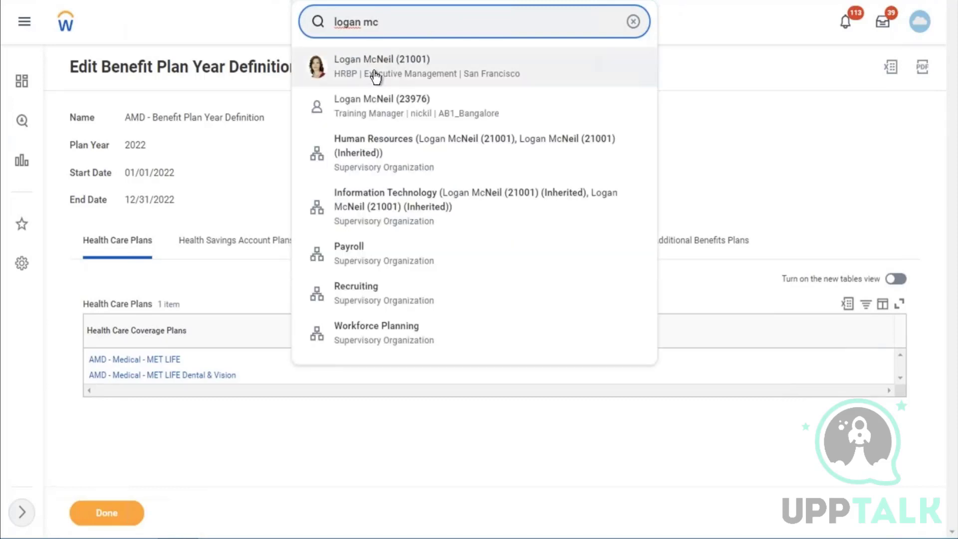
{"action": "left_click", "coordinate": [377, 75]}
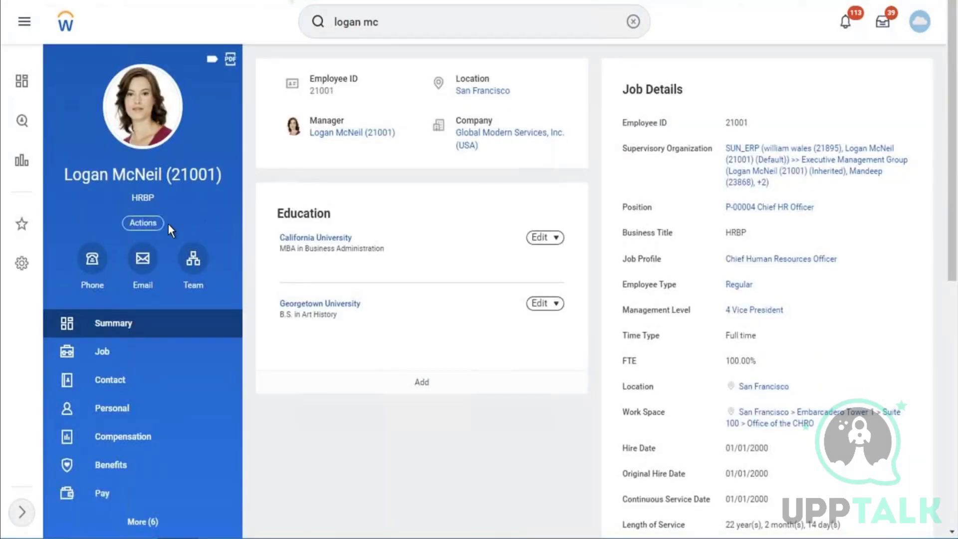
Open the Benefits Eligibility report for the worker from the profile's benefits actions.
{"action": "left_click", "coordinate": [150, 223]}
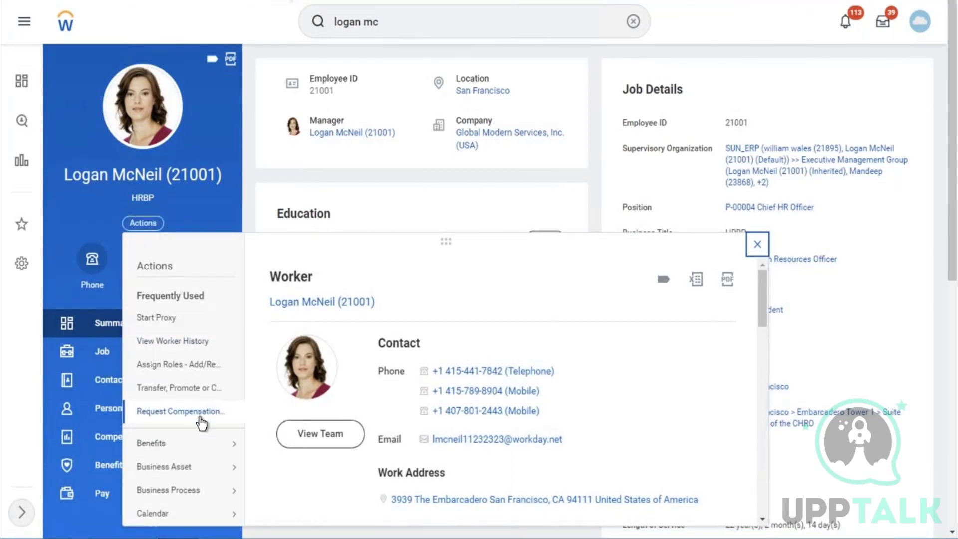
{"action": "mouse_move", "coordinate": [209, 454]}
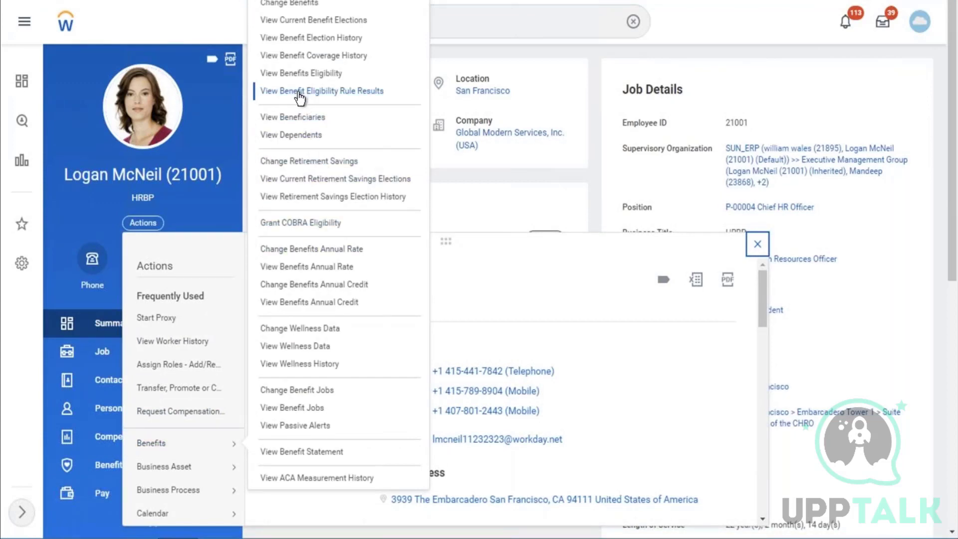
{"action": "left_click", "coordinate": [290, 74]}
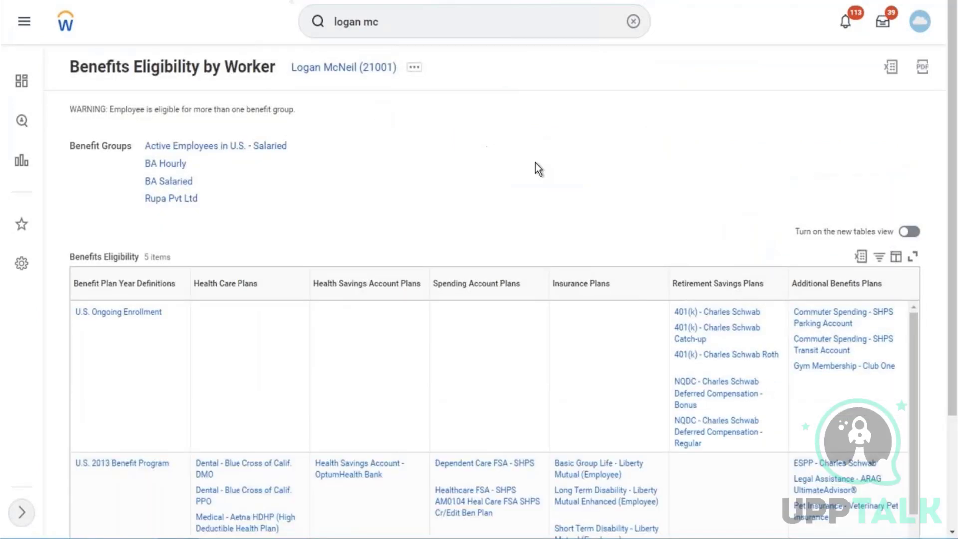
Examine the worker's eligible plans under AMD - Benefit Plan Year Definition, checking the additional benefits plans for AMD Gym Membership - ABN Amro.
{"action": "scroll", "coordinate": [535, 167], "scroll_direction": "down", "scroll_amount": 1}
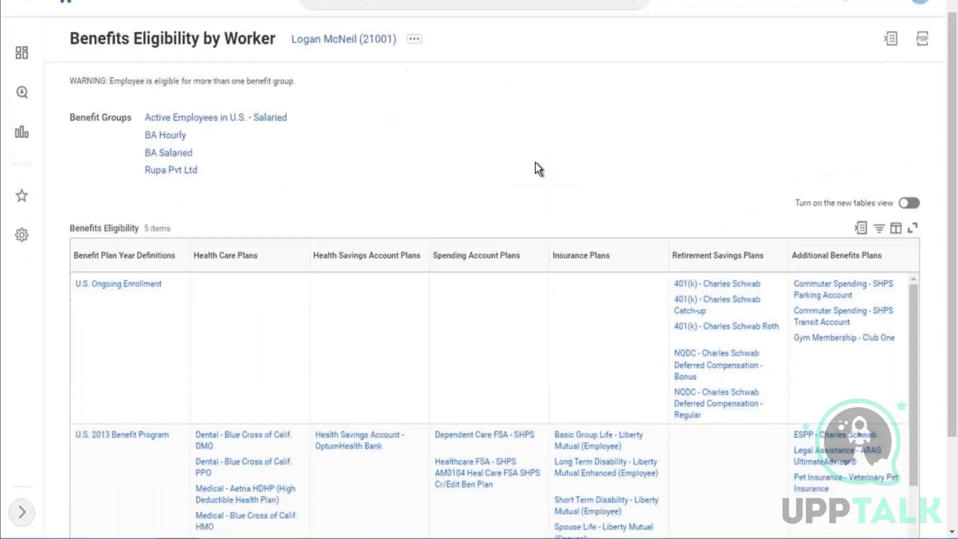
{"action": "scroll", "coordinate": [536, 162], "scroll_direction": "down", "scroll_amount": 4}
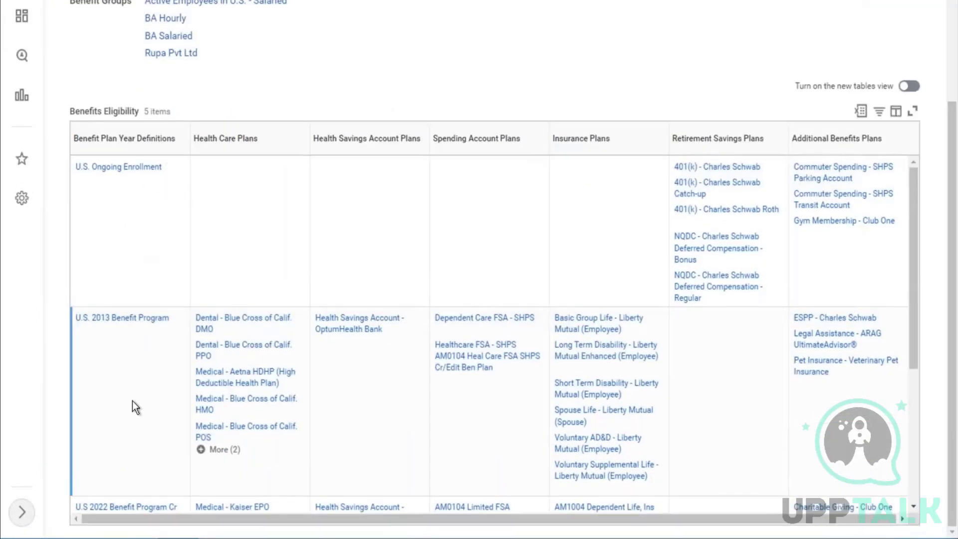
{"action": "scroll", "coordinate": [133, 401], "scroll_direction": "down", "scroll_amount": 3}
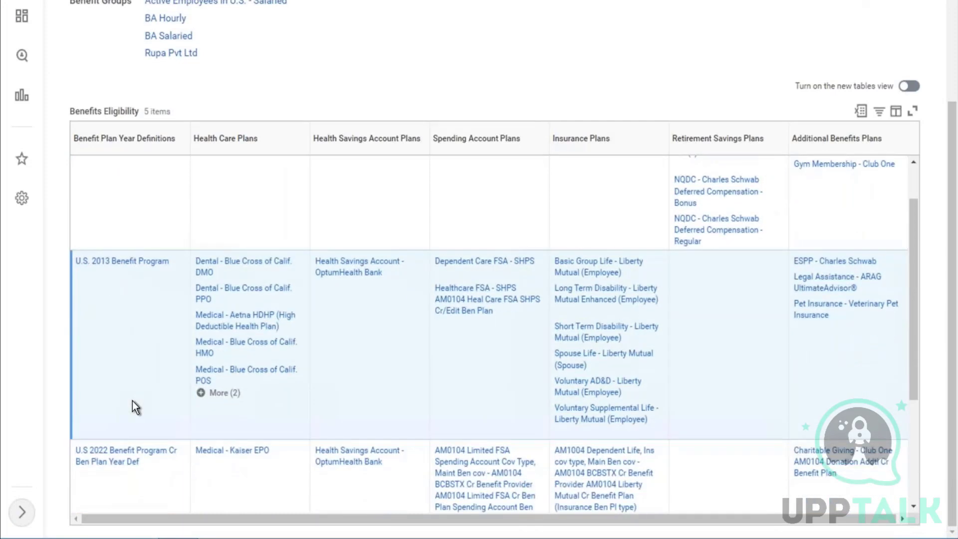
{"action": "scroll", "coordinate": [133, 401], "scroll_direction": "down", "scroll_amount": 2}
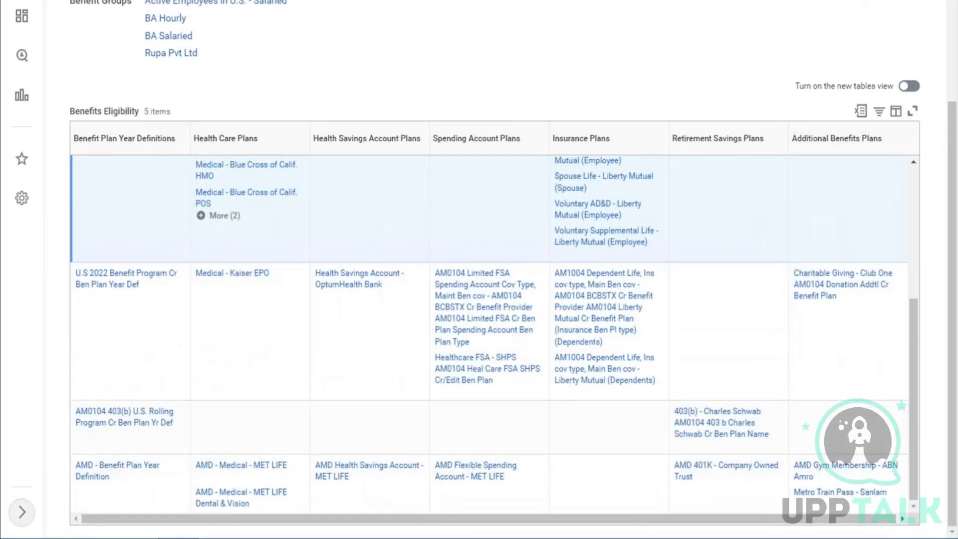
{"action": "mouse_move", "coordinate": [123, 483]}
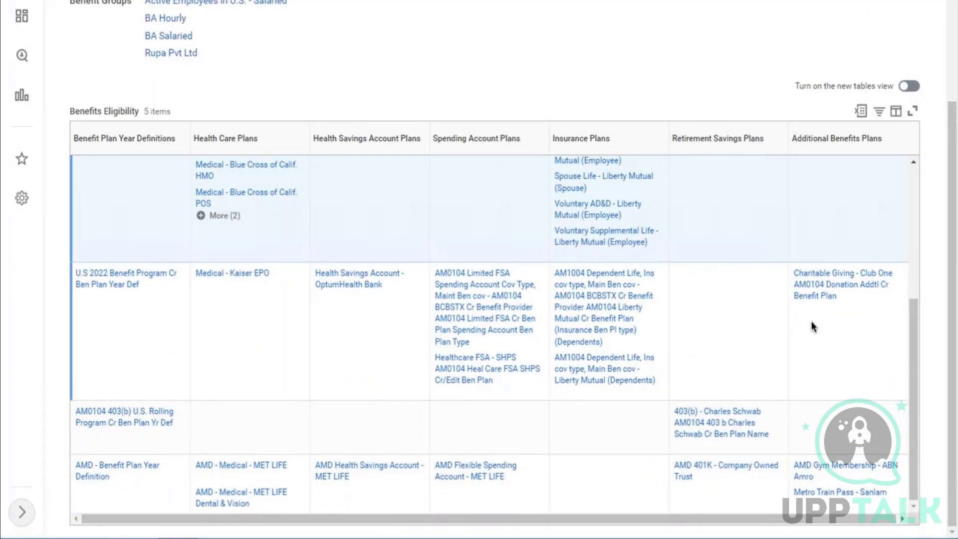
{"action": "mouse_move", "coordinate": [833, 478]}
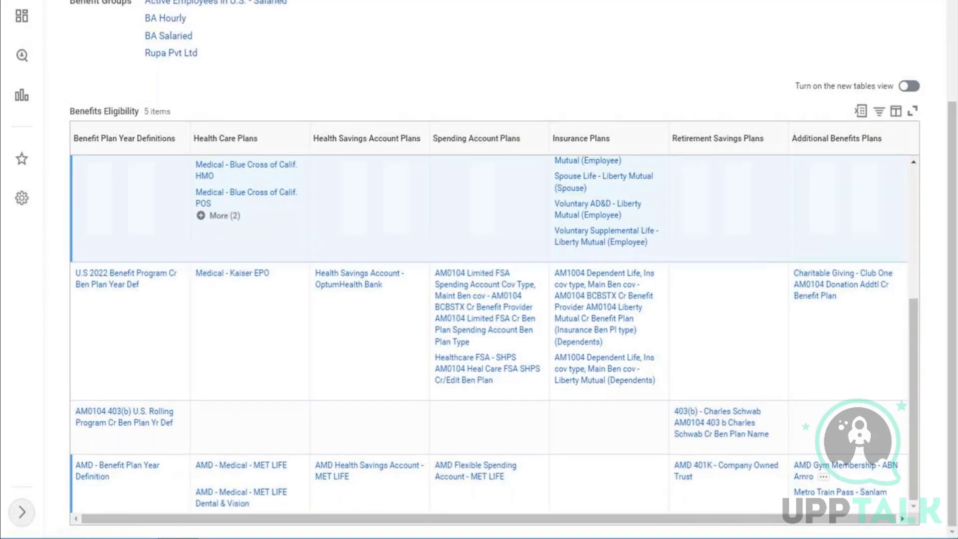
{"action": "scroll", "coordinate": [956, 100], "scroll_direction": "up", "scroll_amount": 1}
{"action": "scroll", "coordinate": [956, 20], "scroll_direction": "up", "scroll_amount": 3}
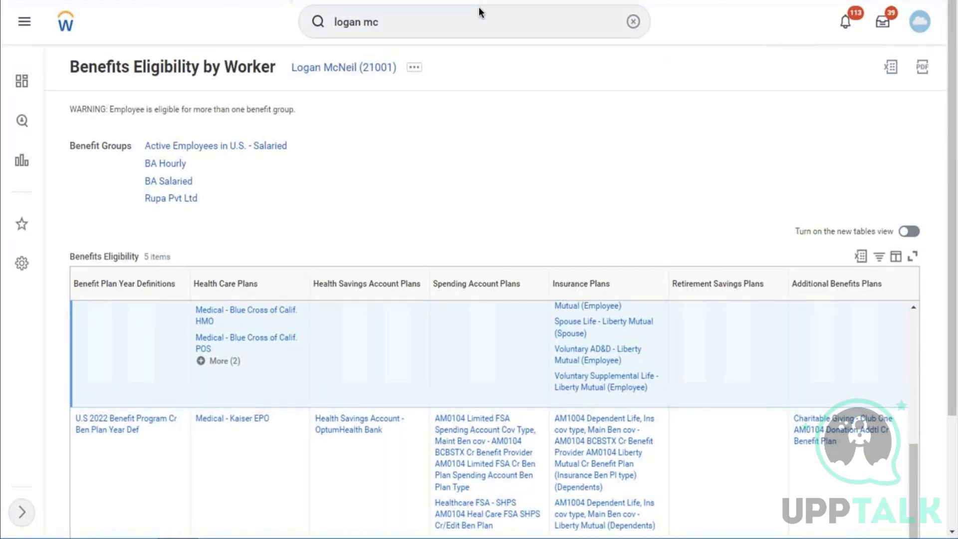
Start a benefits change for the worker with the reason AMD - Gym Membership and a gym membership start date of 03/07/2022.
{"action": "left_click", "coordinate": [413, 74]}
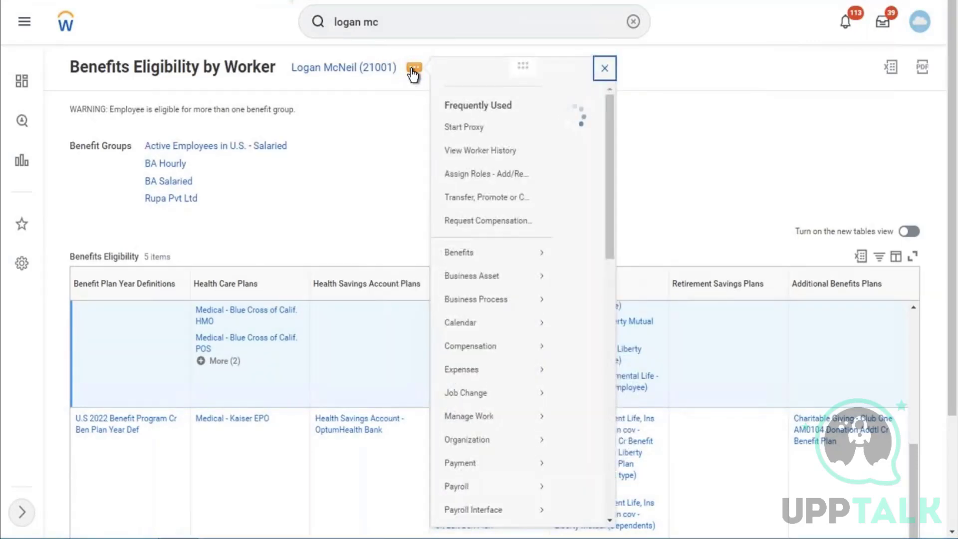
{"action": "mouse_move", "coordinate": [455, 267]}
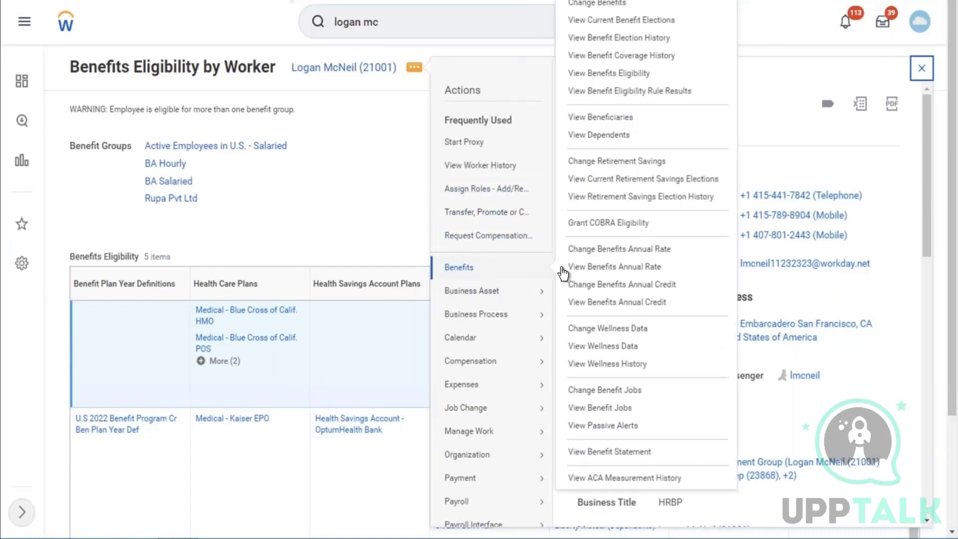
{"action": "left_click", "coordinate": [580, 4]}
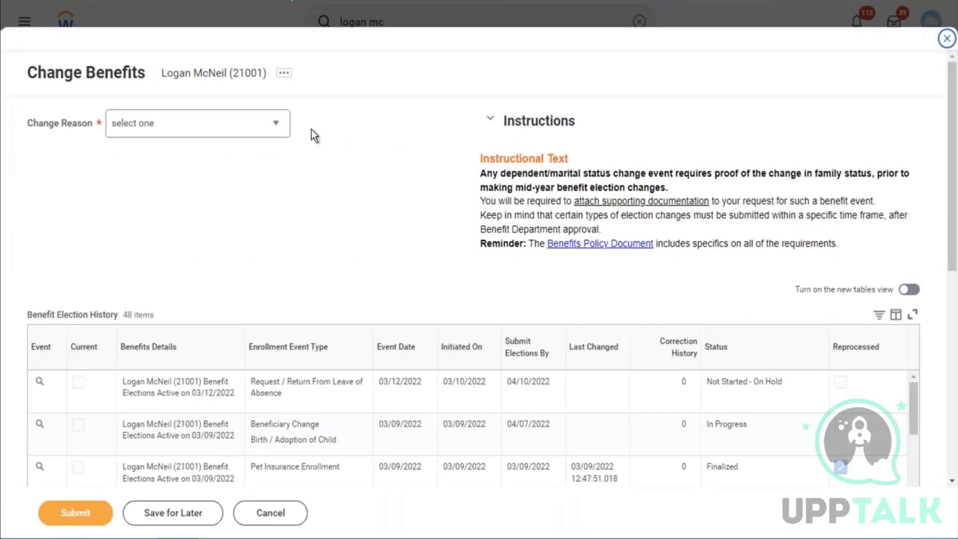
{"action": "left_click", "coordinate": [279, 128]}
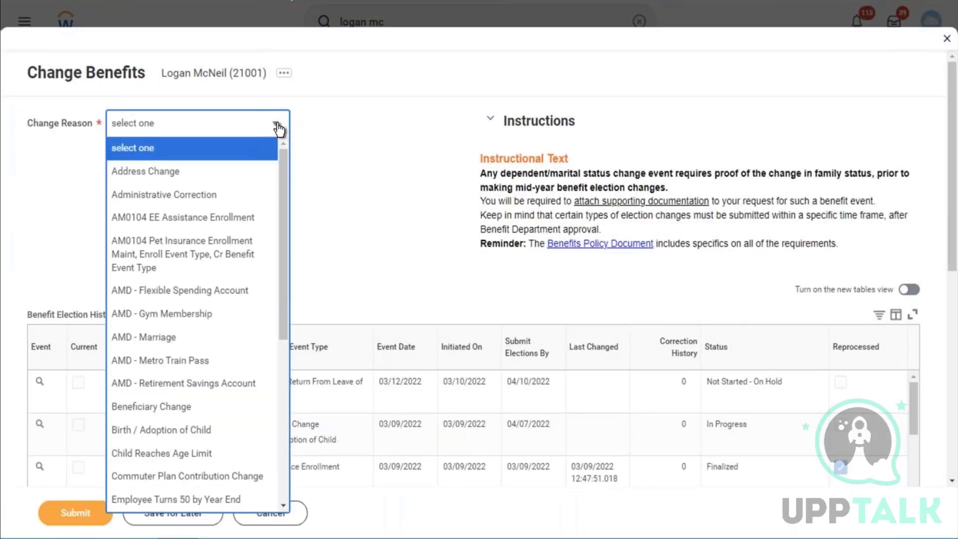
{"action": "left_click", "coordinate": [196, 313]}
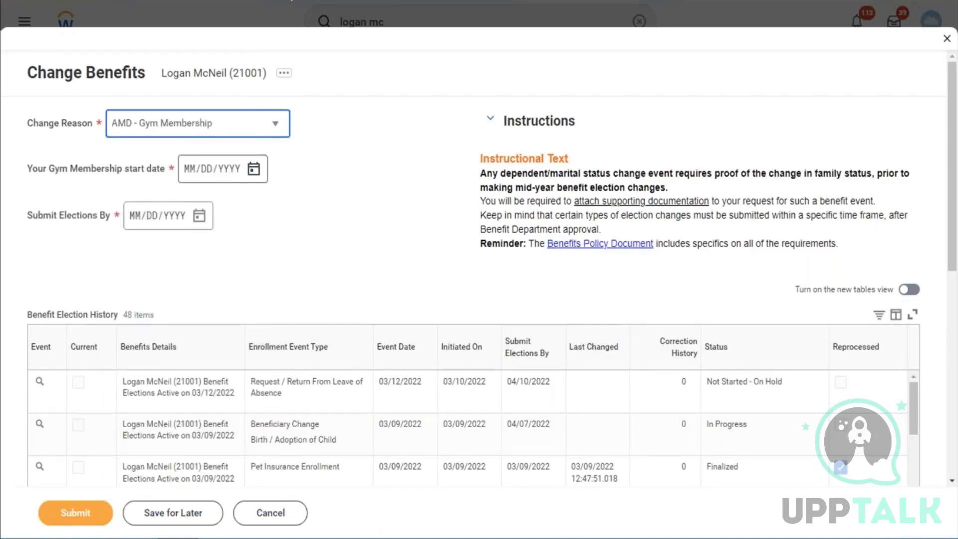
{"action": "left_click", "coordinate": [254, 169]}
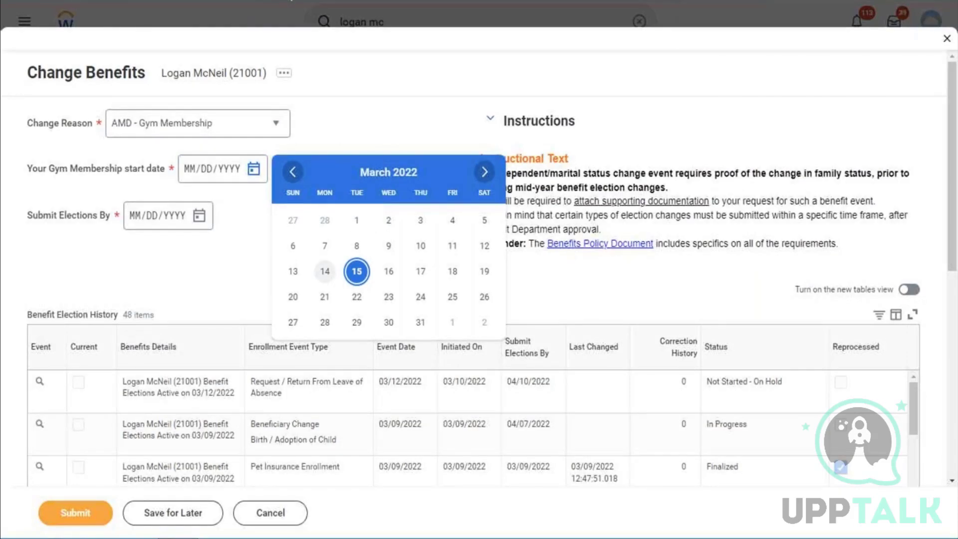
{"action": "left_click", "coordinate": [325, 245]}
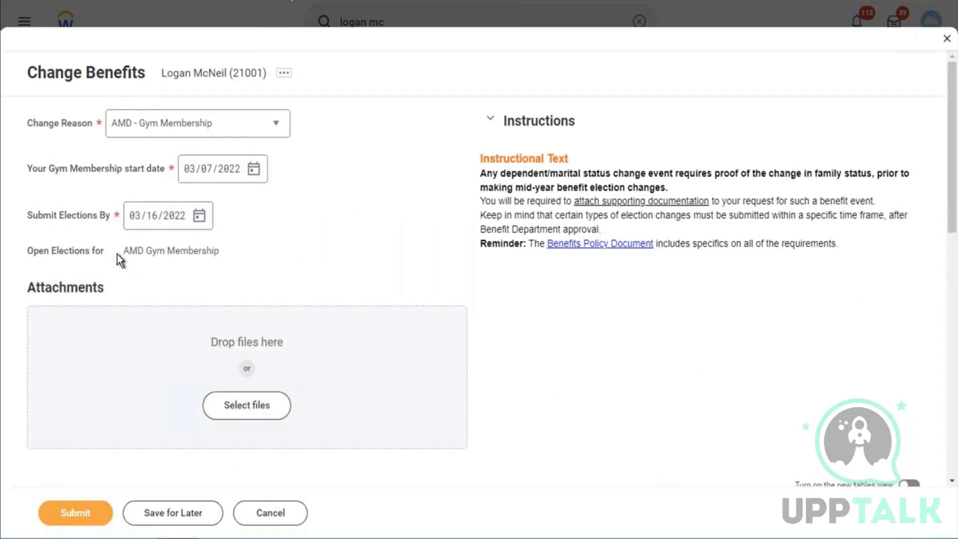
Check the open elections and membership start date field of the gym membership change, and submit it.
{"action": "left_click_drag", "start_coordinate": [124, 252], "coordinate": [217, 255]}
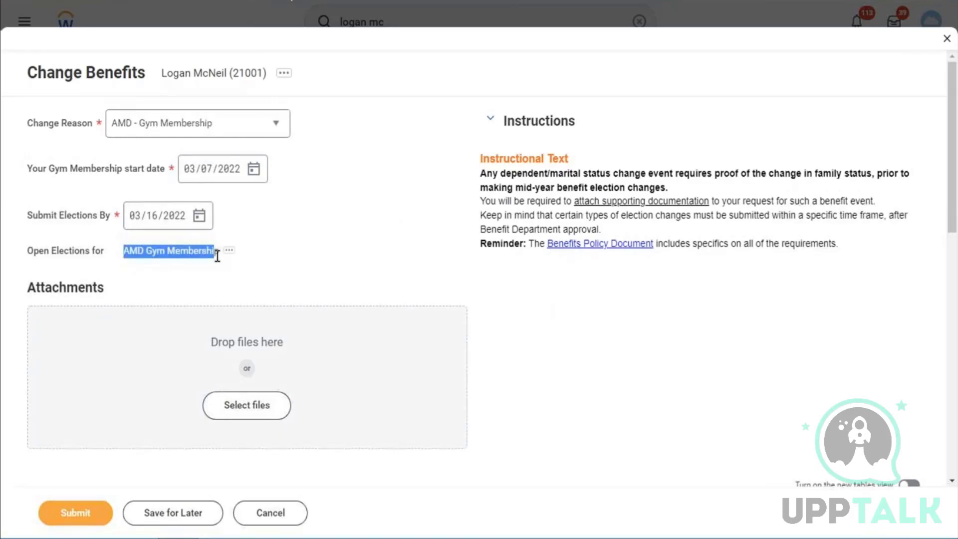
{"action": "left_click_drag", "start_coordinate": [217, 255], "coordinate": [200, 266]}
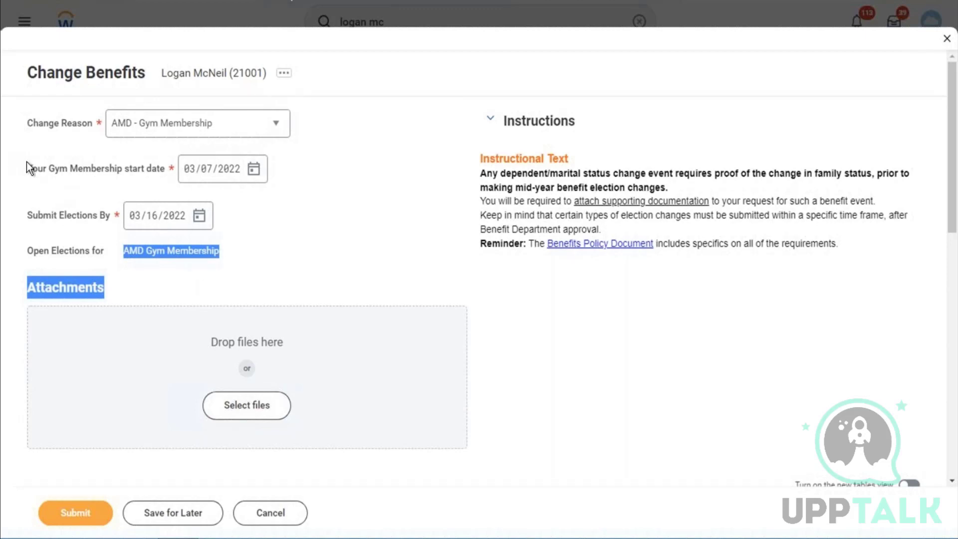
{"action": "left_click_drag", "start_coordinate": [25, 163], "coordinate": [46, 164]}
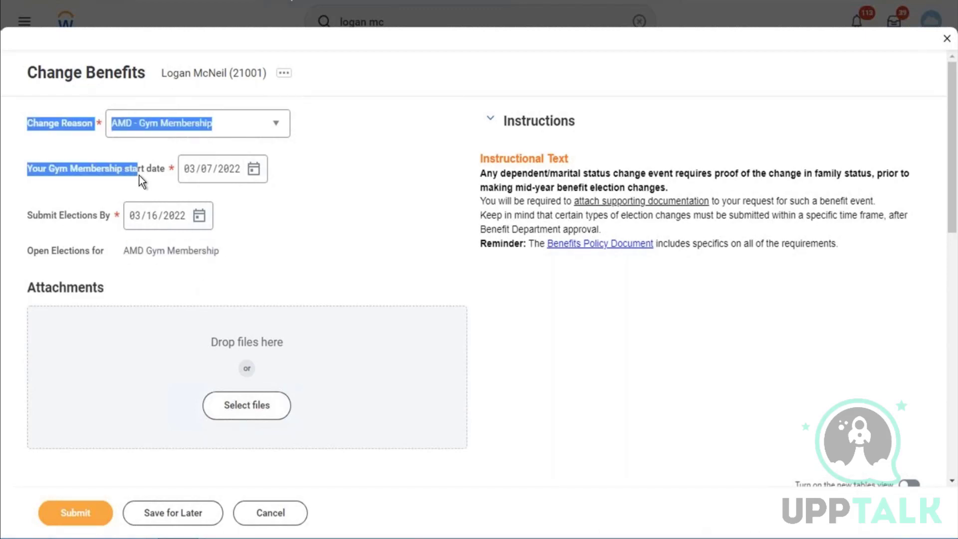
{"action": "left_click_drag", "start_coordinate": [142, 176], "coordinate": [170, 176]}
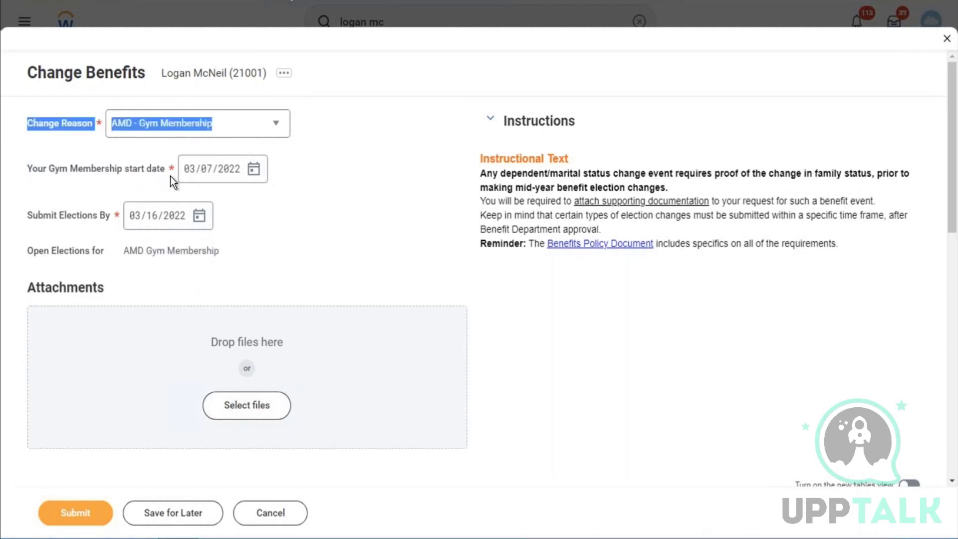
{"action": "left_click", "coordinate": [395, 205]}
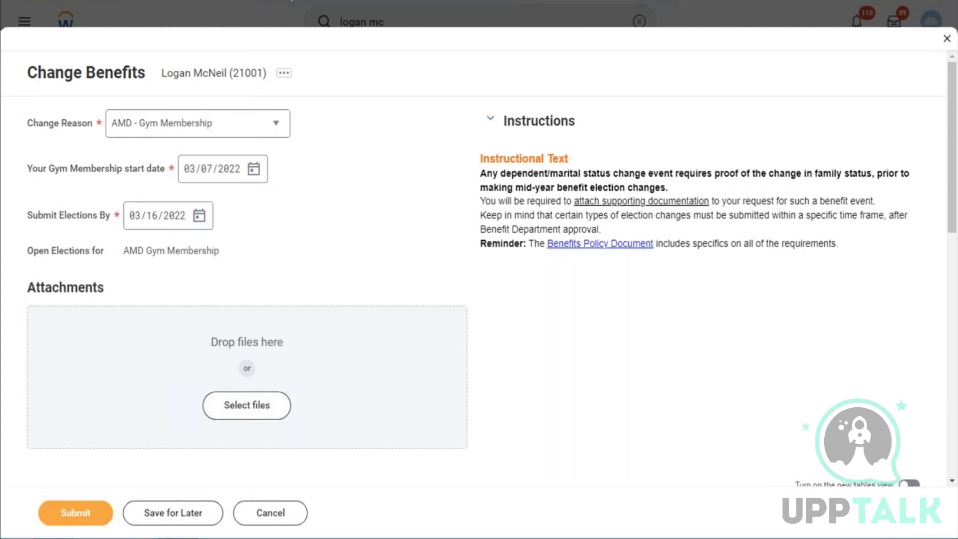
{"action": "left_click", "coordinate": [77, 524]}
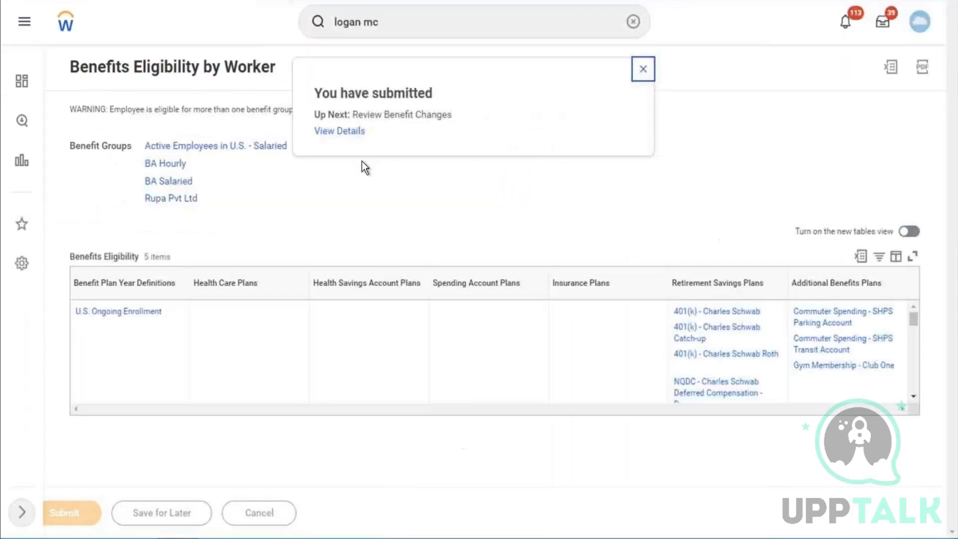
Examine the process history of the submitted benefit event, checking who the Review Benefit Changes step is assigned to.
{"action": "left_click", "coordinate": [87, 207]}
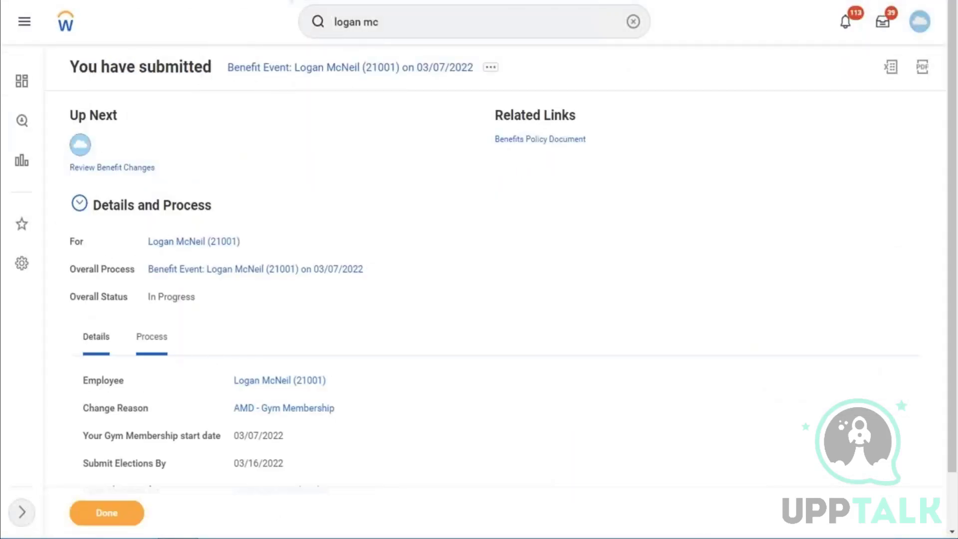
{"action": "left_click", "coordinate": [167, 345]}
{"action": "scroll", "coordinate": [478, 290], "scroll_direction": "down", "scroll_amount": 4}
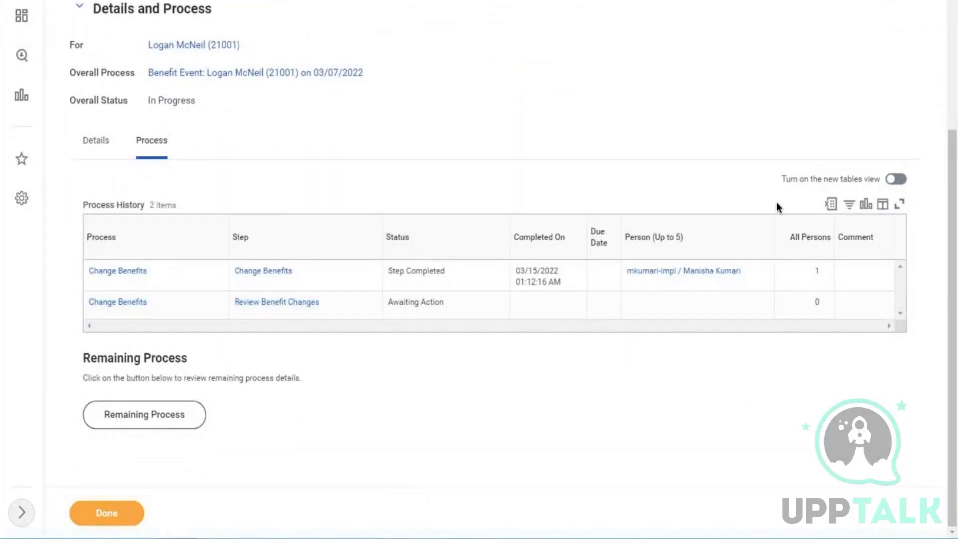
{"action": "left_click", "coordinate": [646, 307]}
{"action": "scroll", "coordinate": [493, 148], "scroll_direction": "up", "scroll_amount": 4}
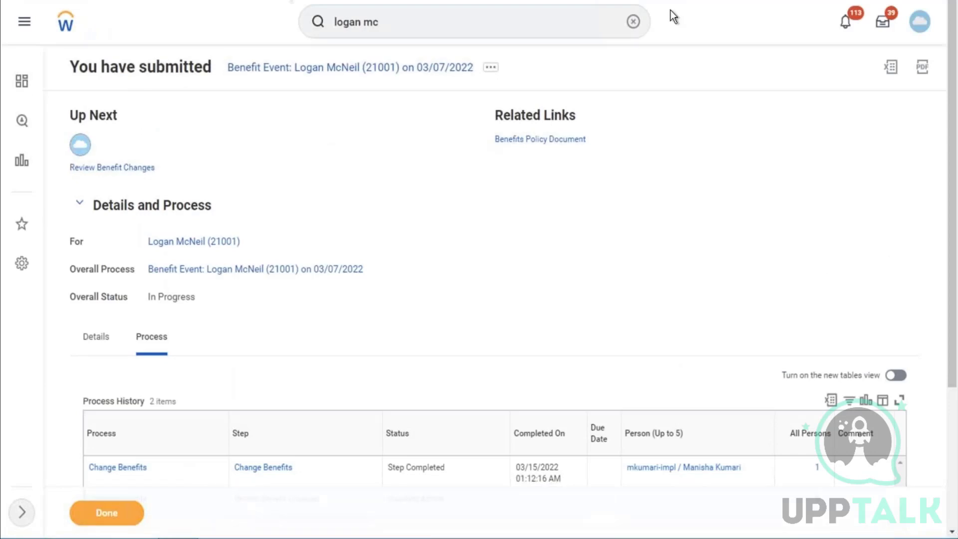
Clear the previous search and look up tasks matching "reassign".
{"action": "left_click", "coordinate": [634, 22]}
{"action": "left_click", "coordinate": [464, 19]}
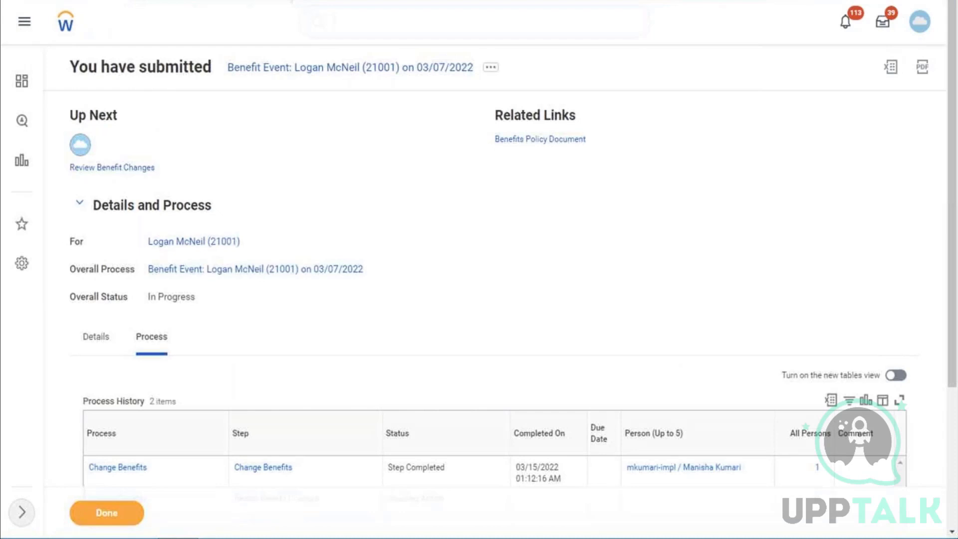
{"action": "left_click", "coordinate": [464, 20]}
{"action": "type", "text": "reassign"}
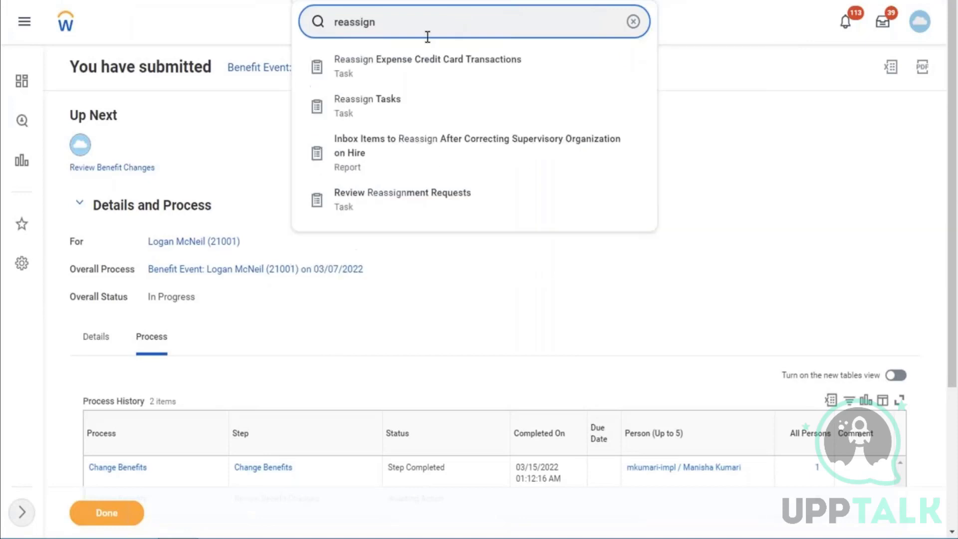
{"action": "left_click", "coordinate": [379, 100]}
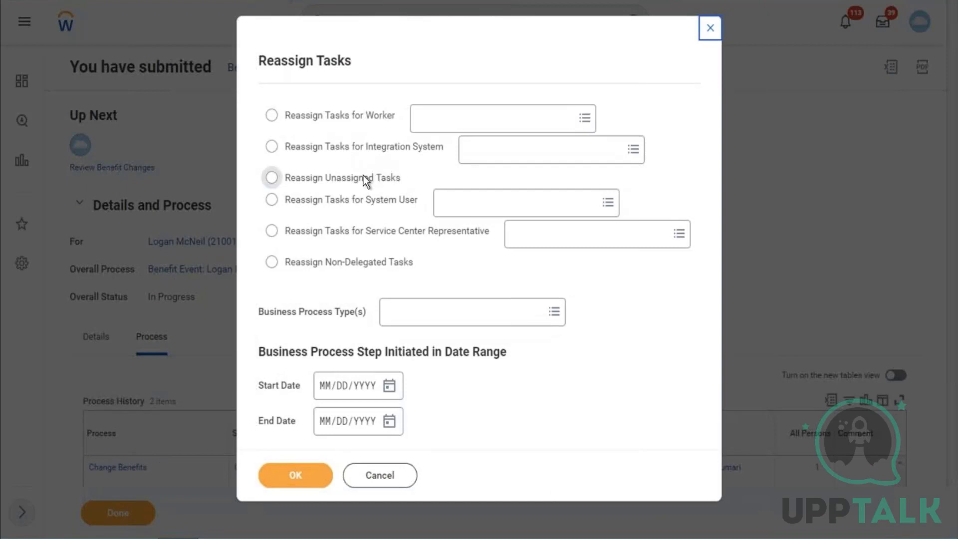
{"action": "left_click", "coordinate": [363, 176]}
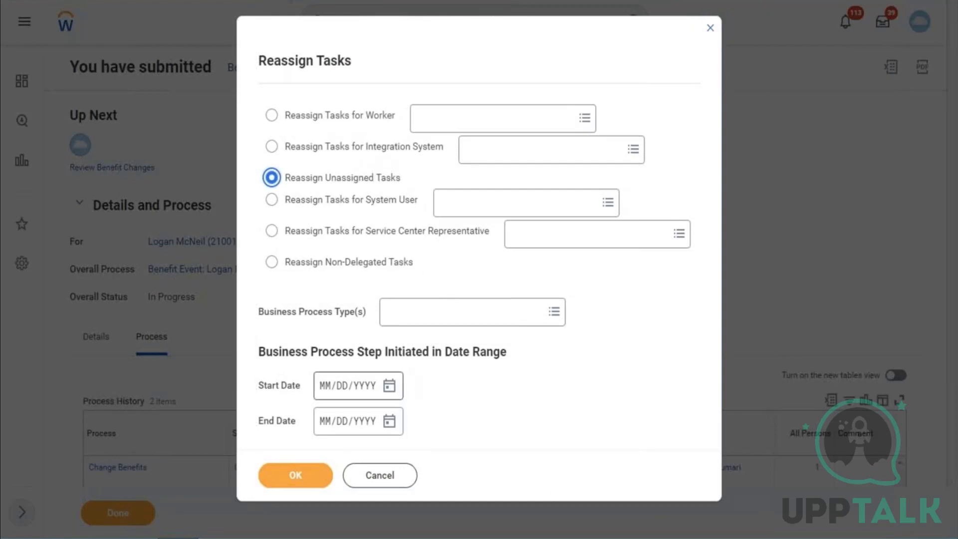
{"action": "left_click", "coordinate": [389, 386]}
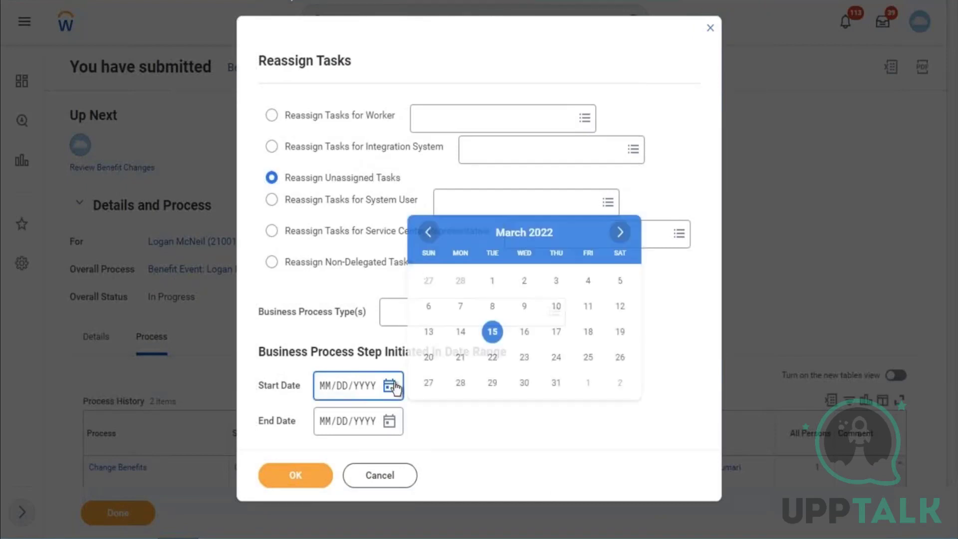
{"action": "left_click", "coordinate": [492, 331]}
{"action": "left_click", "coordinate": [295, 477]}
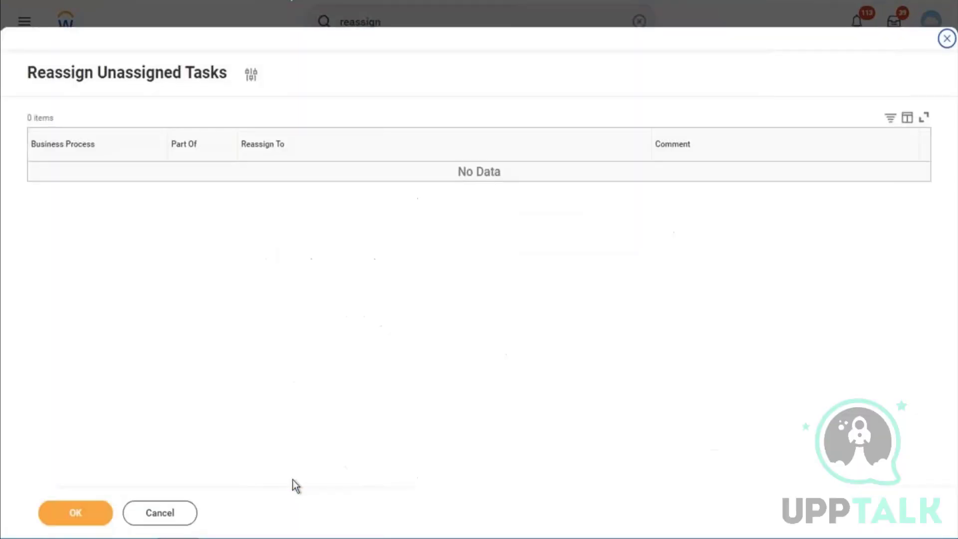
{"action": "left_click", "coordinate": [165, 517]}
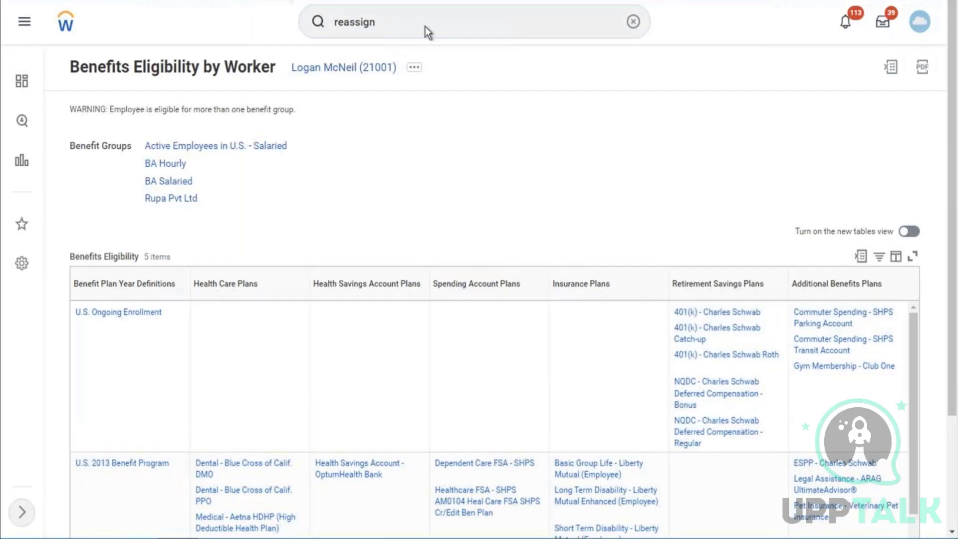
Run the Reassign Tasks task for unassigned tasks initiated from the start date 03/14/2022.
{"action": "key", "text": "Return"}
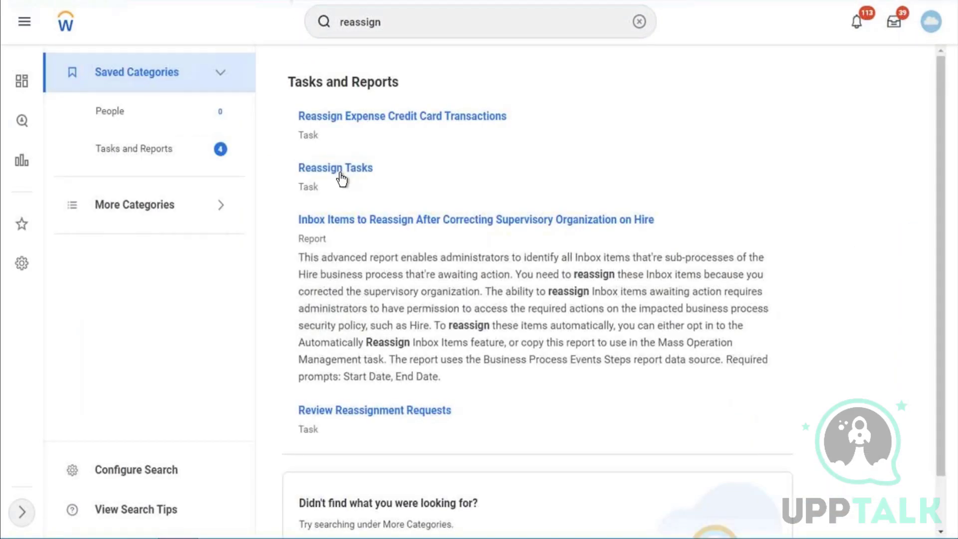
{"action": "left_click", "coordinate": [340, 173]}
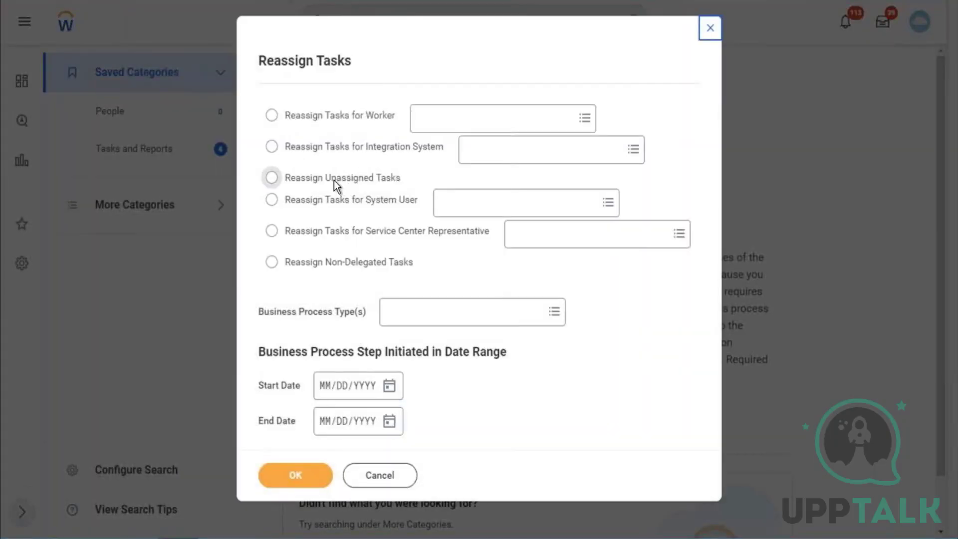
{"action": "left_click", "coordinate": [334, 181]}
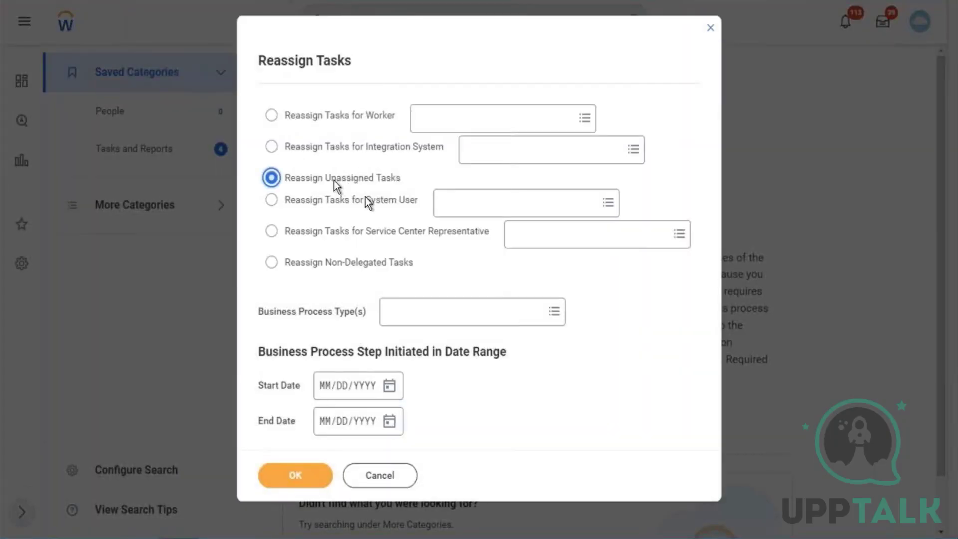
{"action": "left_click", "coordinate": [389, 386]}
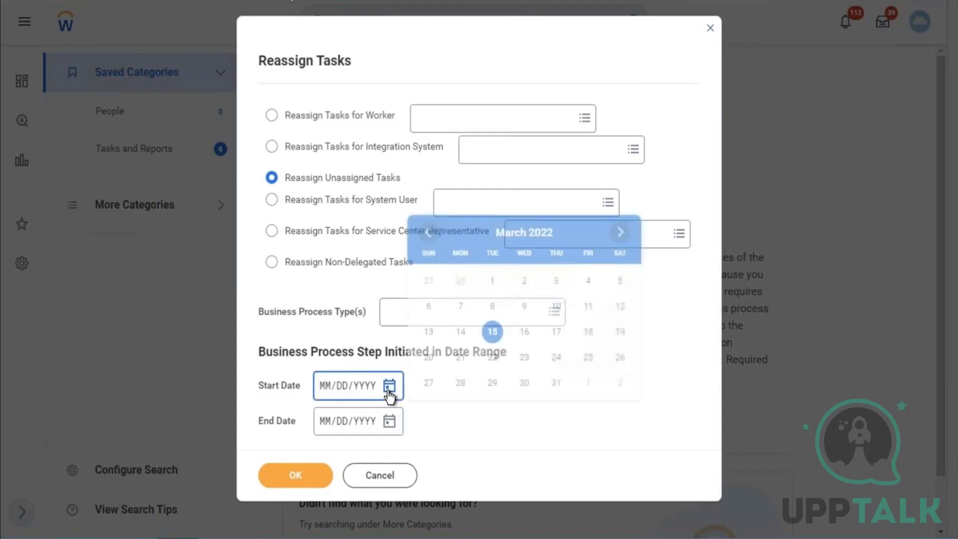
{"action": "left_click", "coordinate": [461, 332]}
{"action": "left_click", "coordinate": [299, 471]}
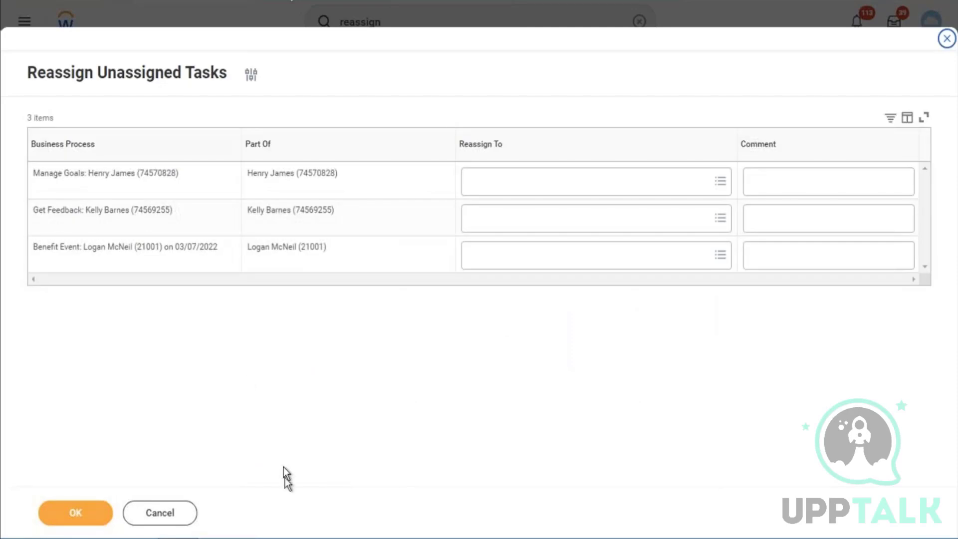
Reassign the worker's 03/07/2022 benefit event to the same worker and confirm the reassignment.
{"action": "left_click", "coordinate": [555, 261]}
{"action": "type", "text": "logan mc"}
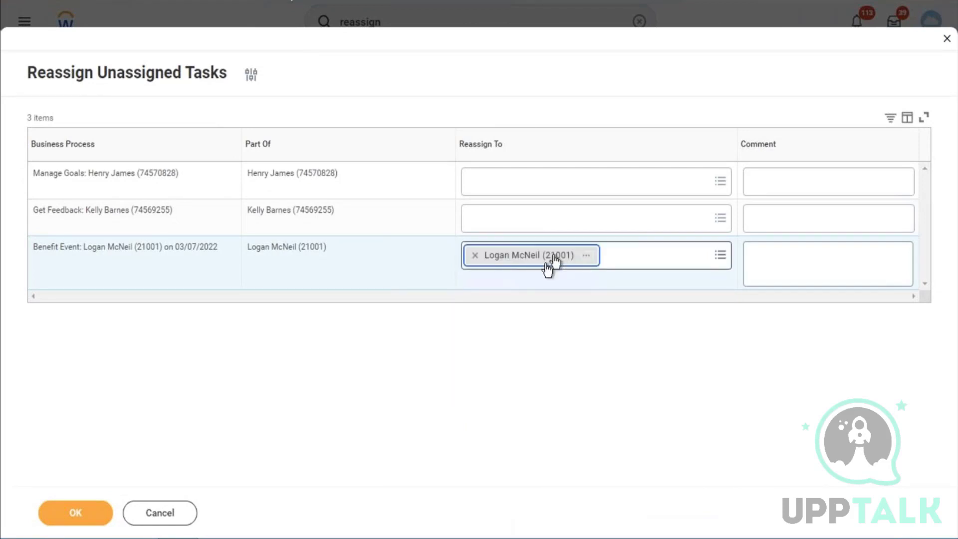
{"action": "left_click", "coordinate": [79, 517]}
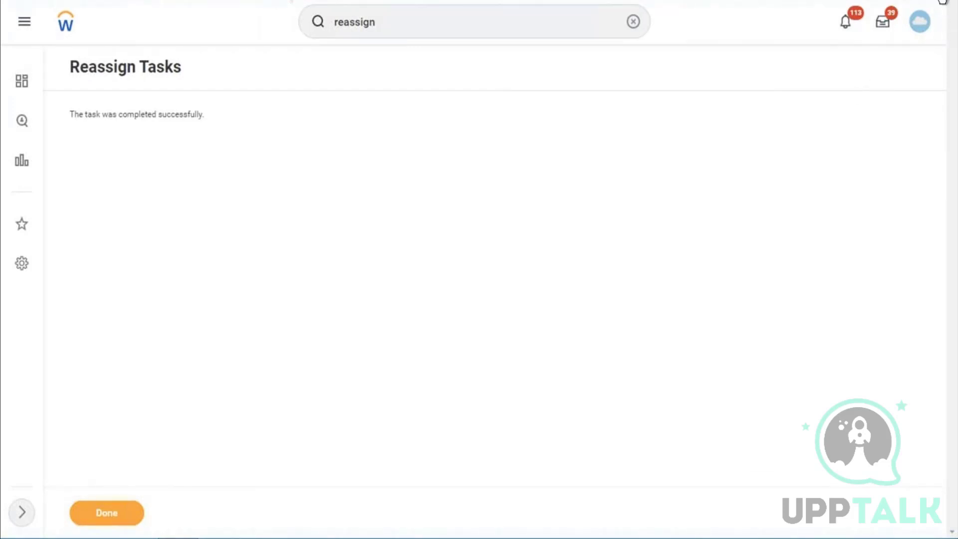
Search for "start proxy" and open the Start Proxy task.
{"action": "left_click", "coordinate": [634, 25]}
{"action": "left_click", "coordinate": [521, 26]}
{"action": "type", "text": "start"}
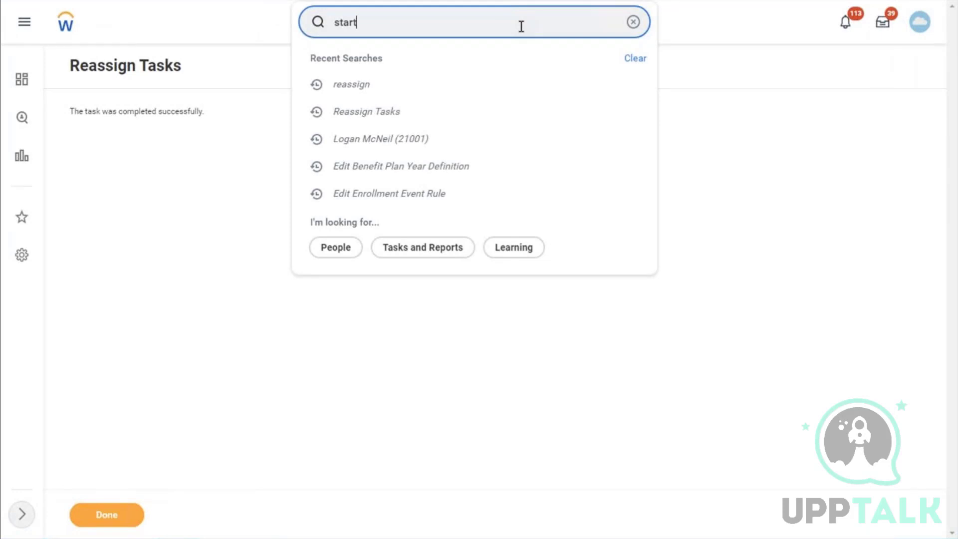
{"action": "type", "text": " proxy"}
{"action": "left_click", "coordinate": [403, 62]}
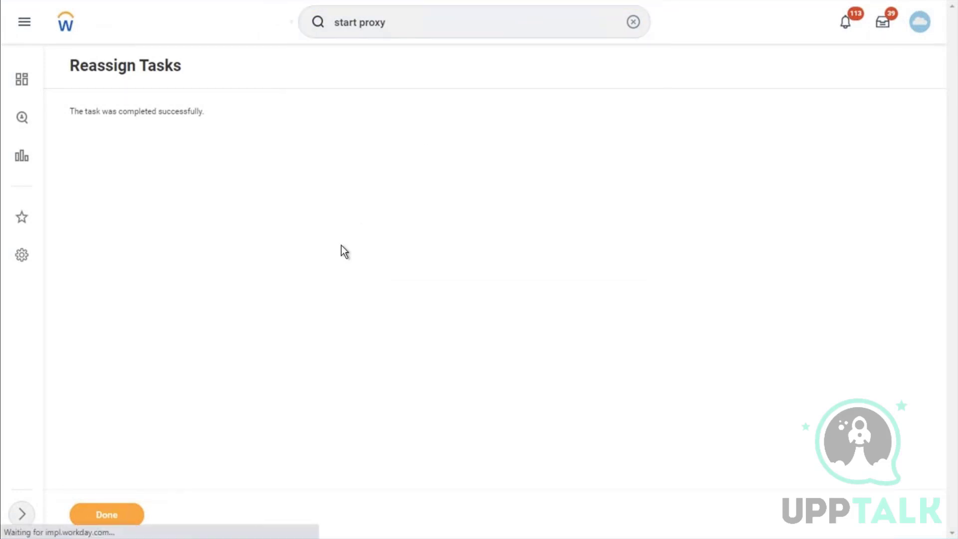
Start acting as the worker and open the benefit event dated 03/07/2022 from the worker's inbox.
{"action": "left_click", "coordinate": [157, 119]}
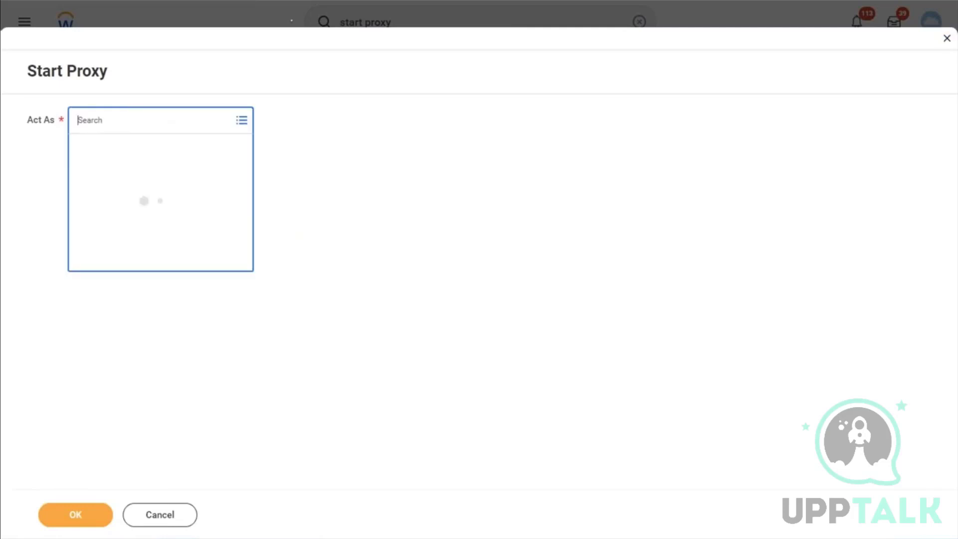
{"action": "type", "text": "logan mcneil"}
{"action": "key", "text": "Return"}
{"action": "left_click", "coordinate": [87, 514]}
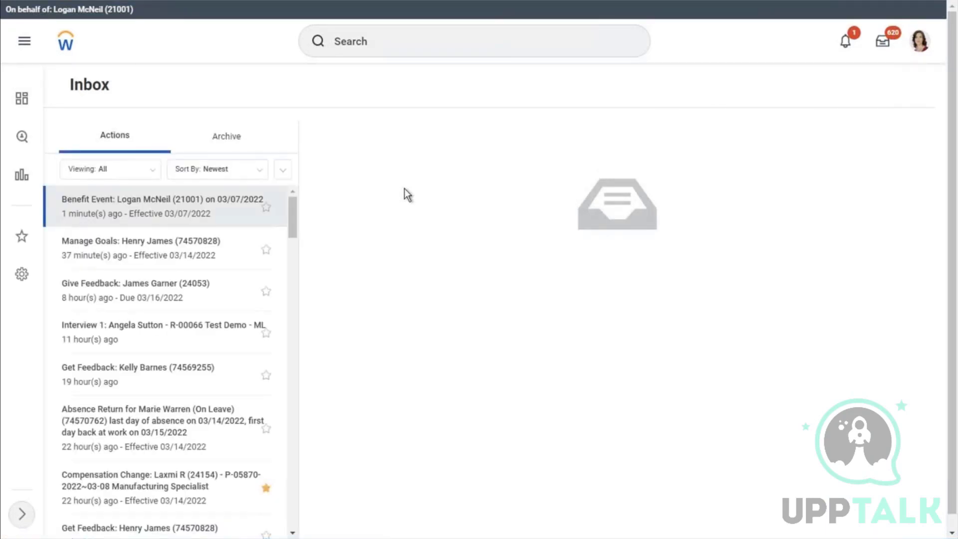
{"action": "left_click", "coordinate": [204, 202]}
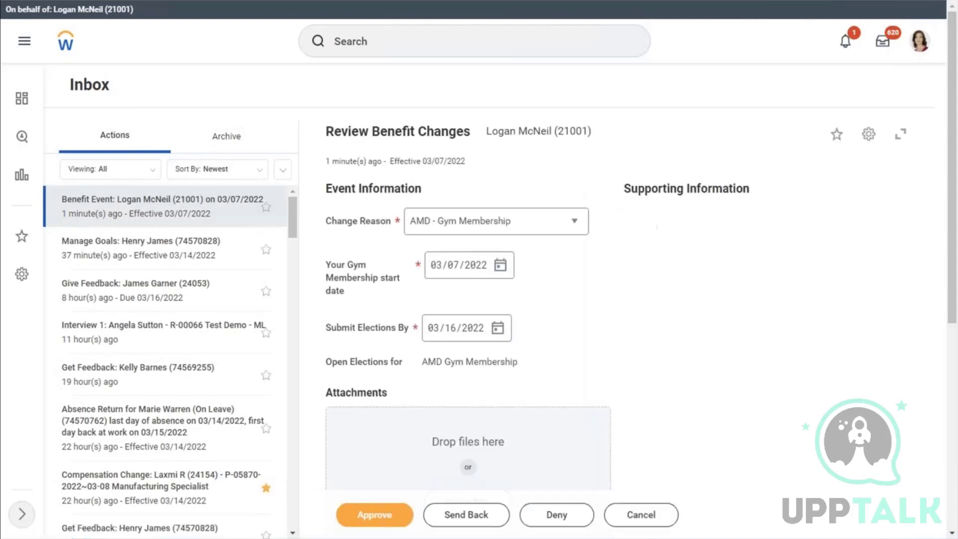
Try to approve the worker's AMD - Gym Membership benefit change dated 03/07/2022 and read the error details.
{"action": "left_click", "coordinate": [386, 520]}
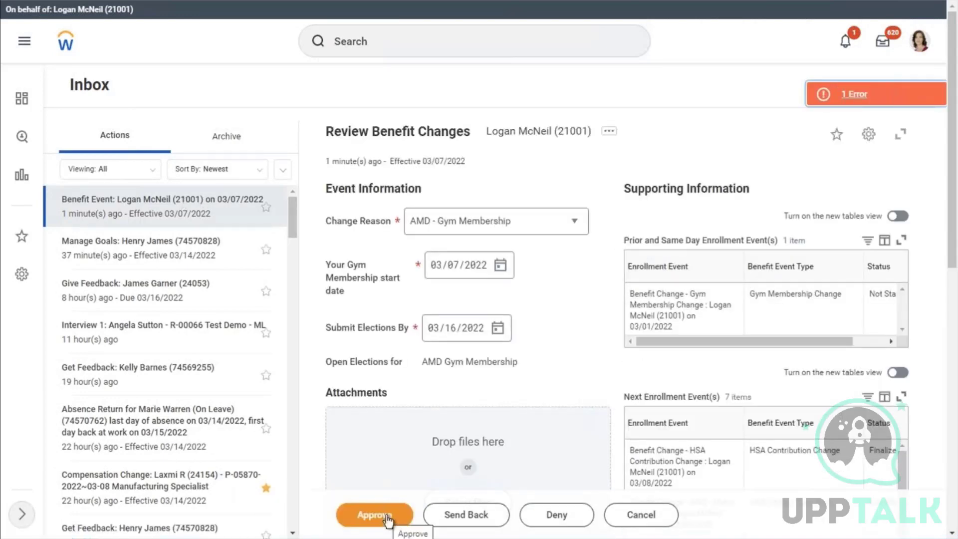
{"action": "left_click", "coordinate": [867, 94]}
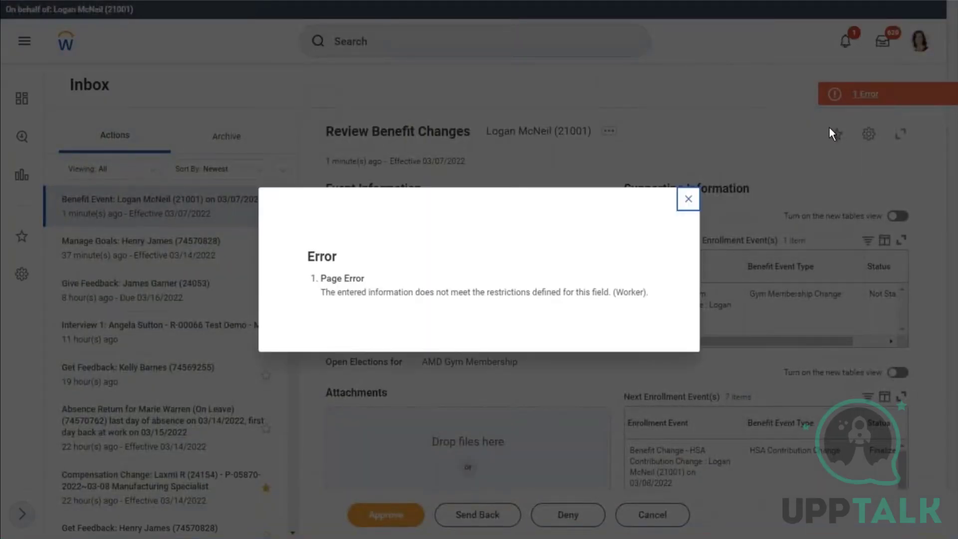
{"action": "left_click", "coordinate": [689, 200]}
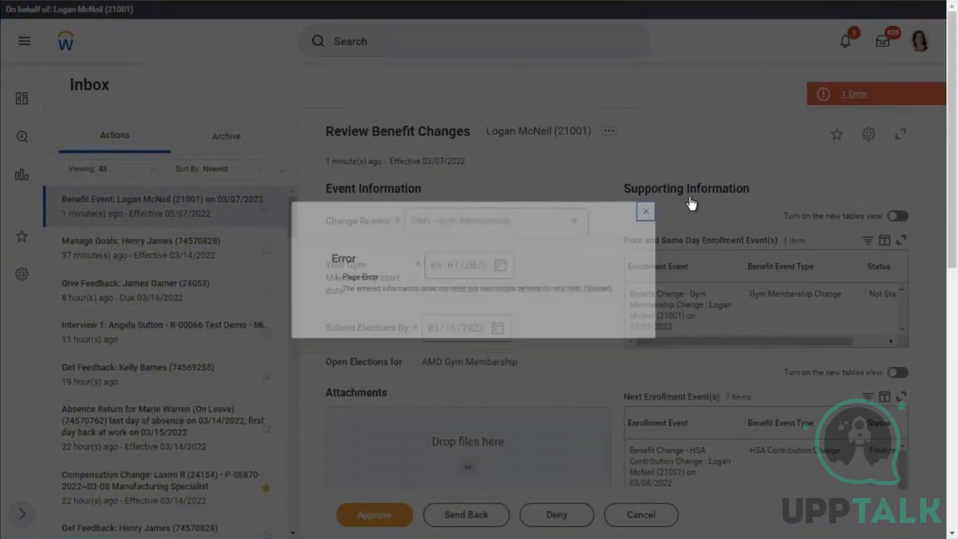
Examine the review's enrollment events, process history and change reason options to find the cause of the page error.
{"action": "left_click_drag", "start_coordinate": [955, 113], "coordinate": [955, 229]}
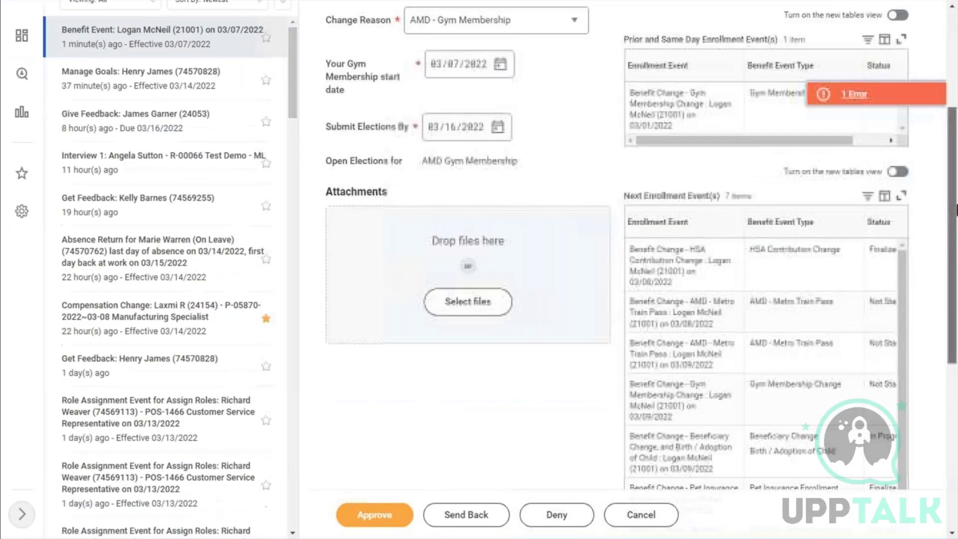
{"action": "scroll", "coordinate": [955, 255], "scroll_direction": "down", "scroll_amount": 2}
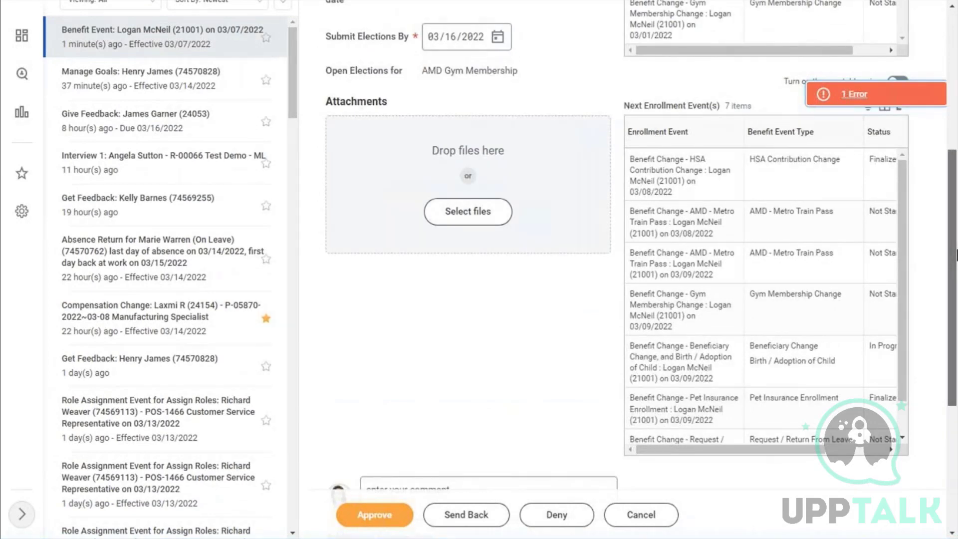
{"action": "scroll", "coordinate": [955, 270], "scroll_direction": "down", "scroll_amount": 3}
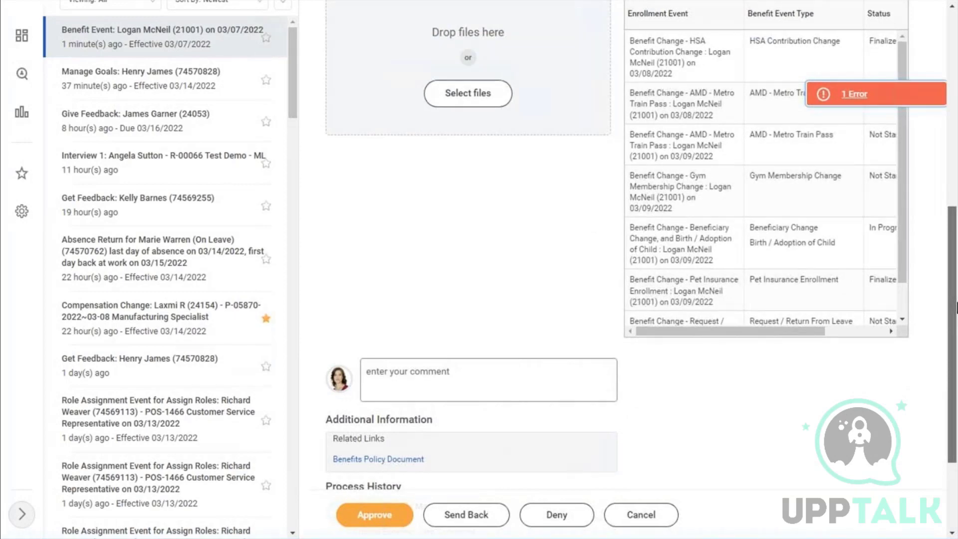
{"action": "scroll", "coordinate": [955, 307], "scroll_direction": "down", "scroll_amount": 3}
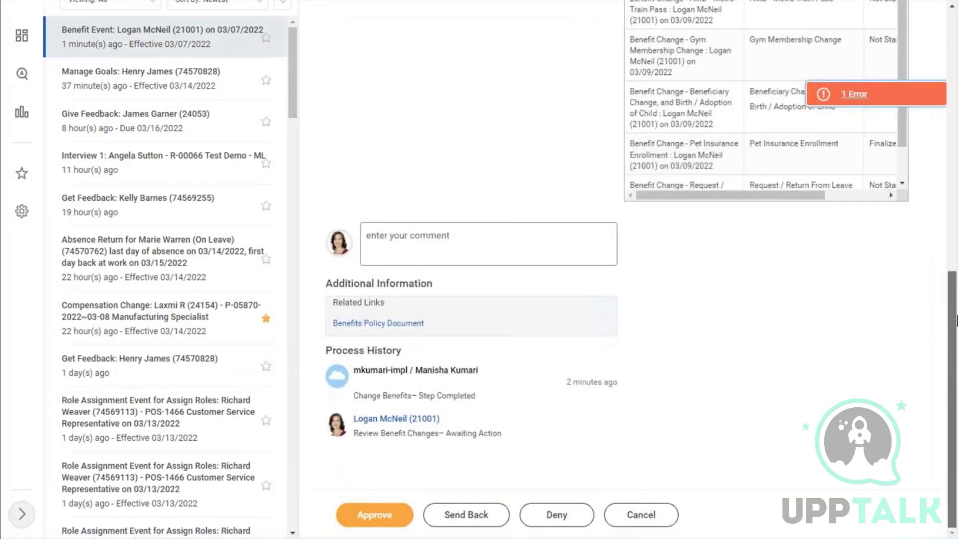
{"action": "scroll", "coordinate": [956, 320], "scroll_direction": "up", "scroll_amount": 7}
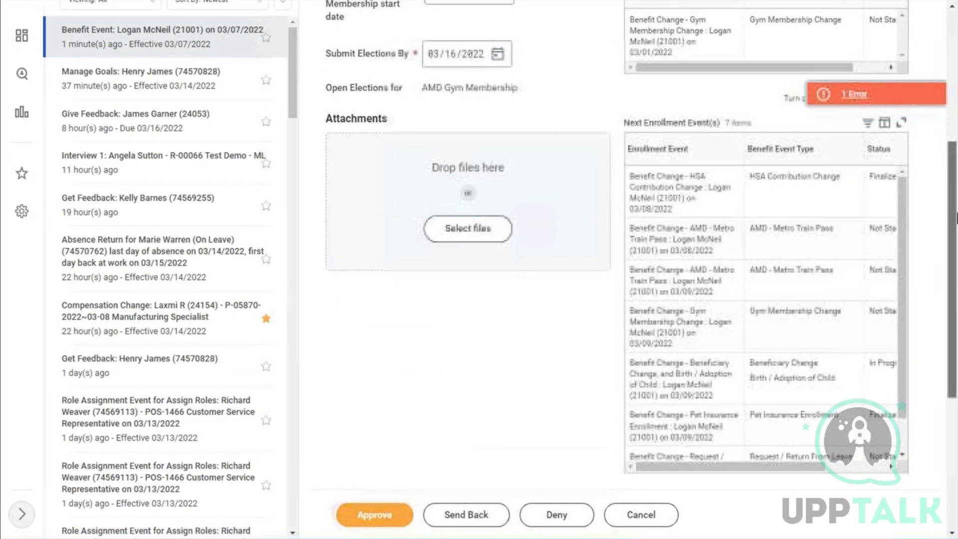
{"action": "scroll", "coordinate": [956, 218], "scroll_direction": "up", "scroll_amount": 3}
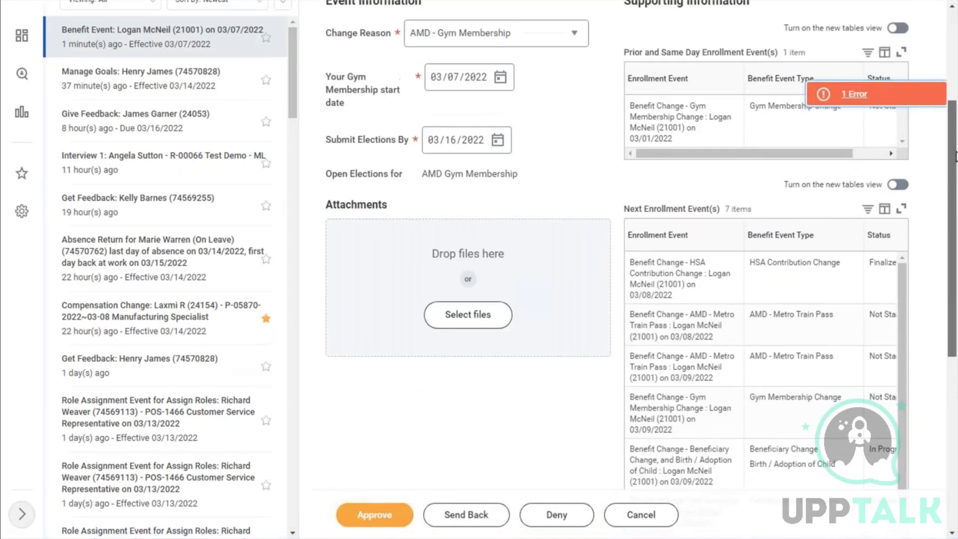
{"action": "scroll", "coordinate": [715, 181], "scroll_direction": "up", "scroll_amount": 2}
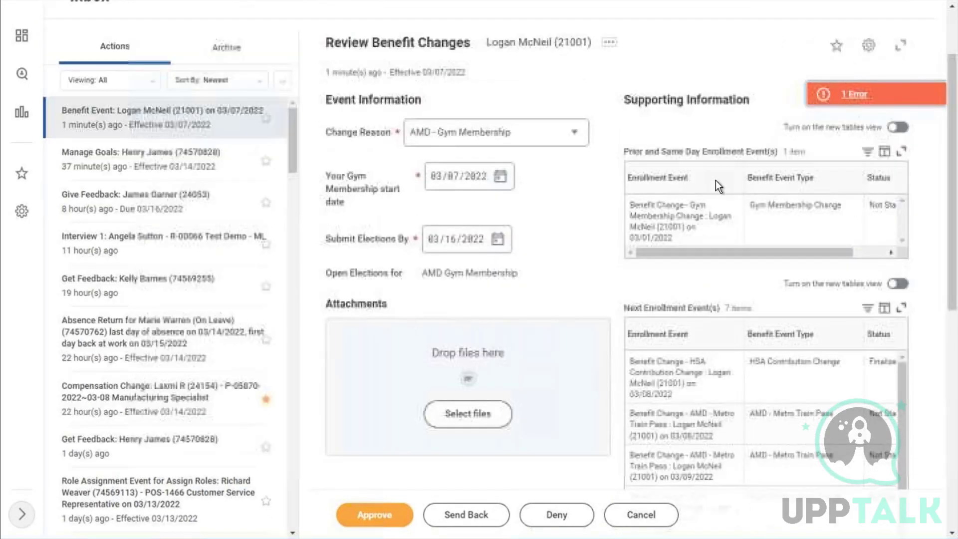
{"action": "left_click", "coordinate": [575, 133]}
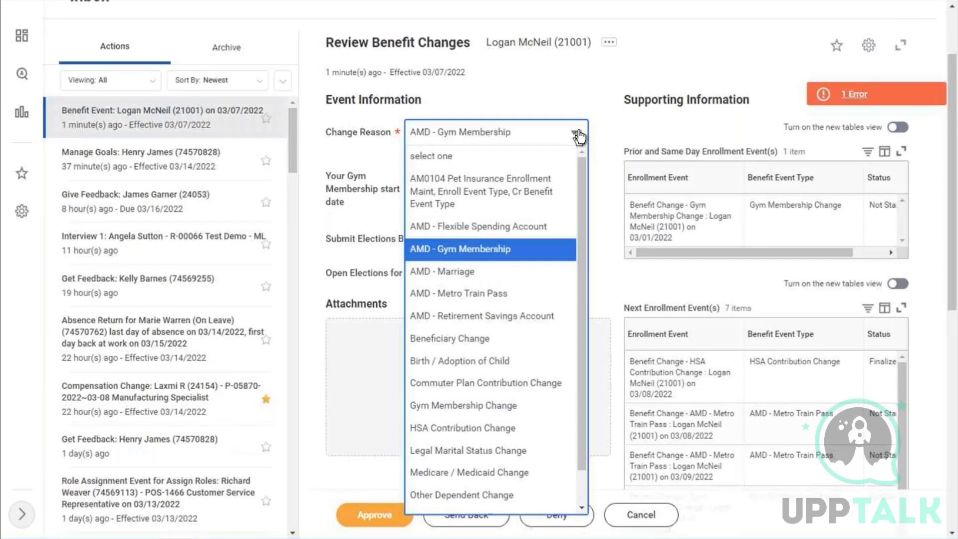
{"action": "left_click", "coordinate": [579, 135]}
{"action": "left_click", "coordinate": [826, 95]}
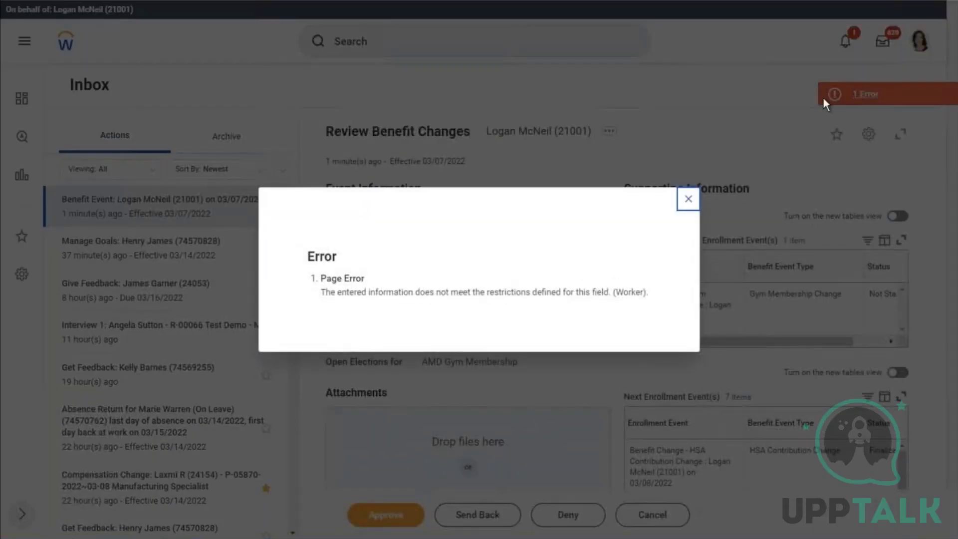
{"action": "left_click", "coordinate": [689, 200]}
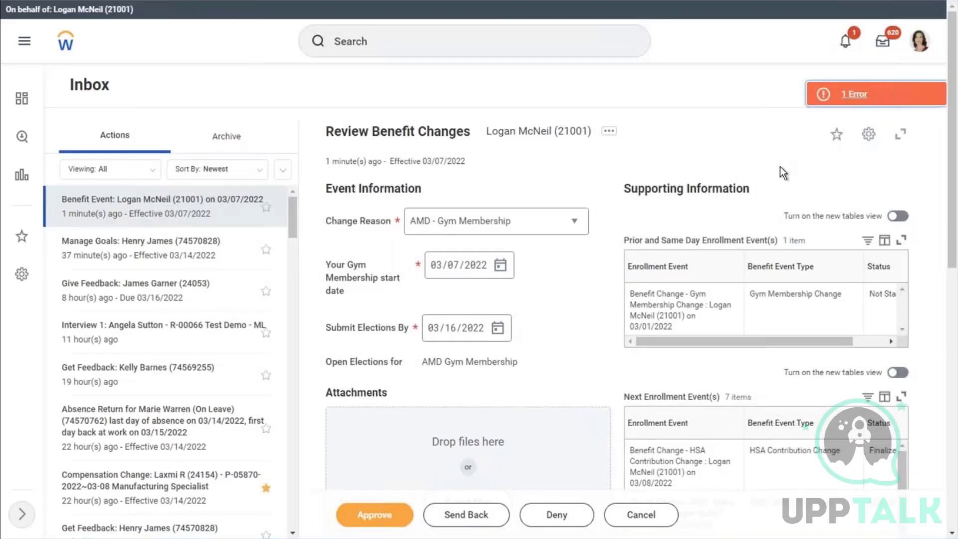
Try to deny the gym membership benefit event with the reason "testing", check the error details, and leave the review.
{"action": "left_click", "coordinate": [557, 519]}
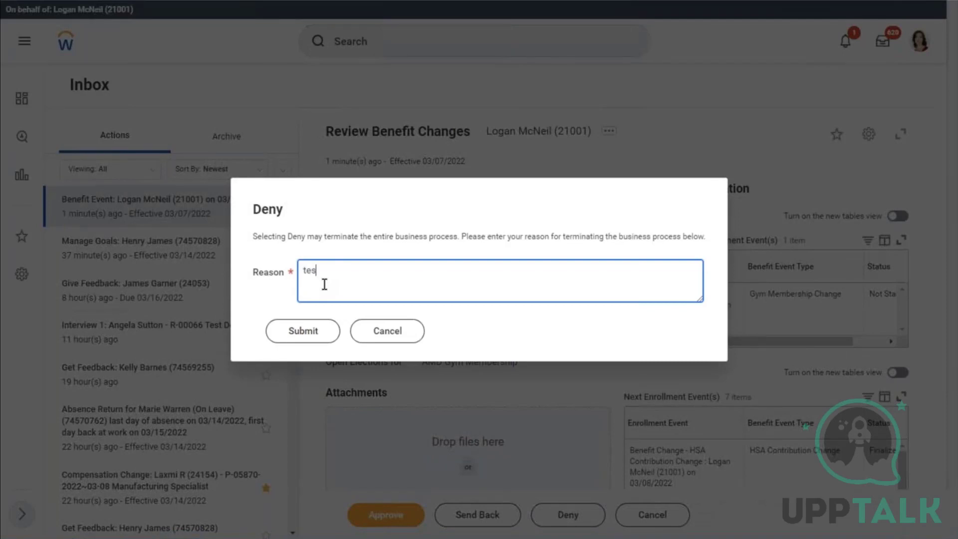
{"action": "type", "text": "testing"}
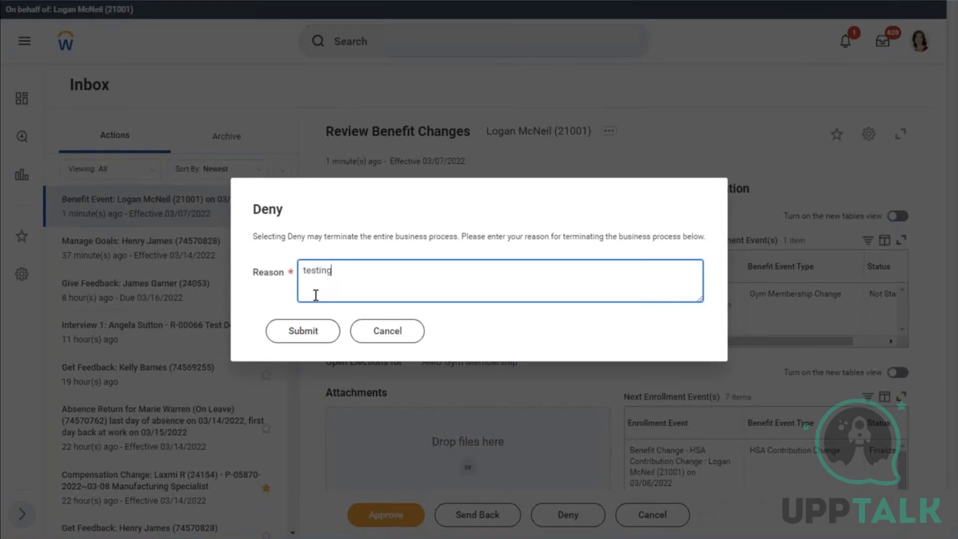
{"action": "left_click", "coordinate": [293, 332]}
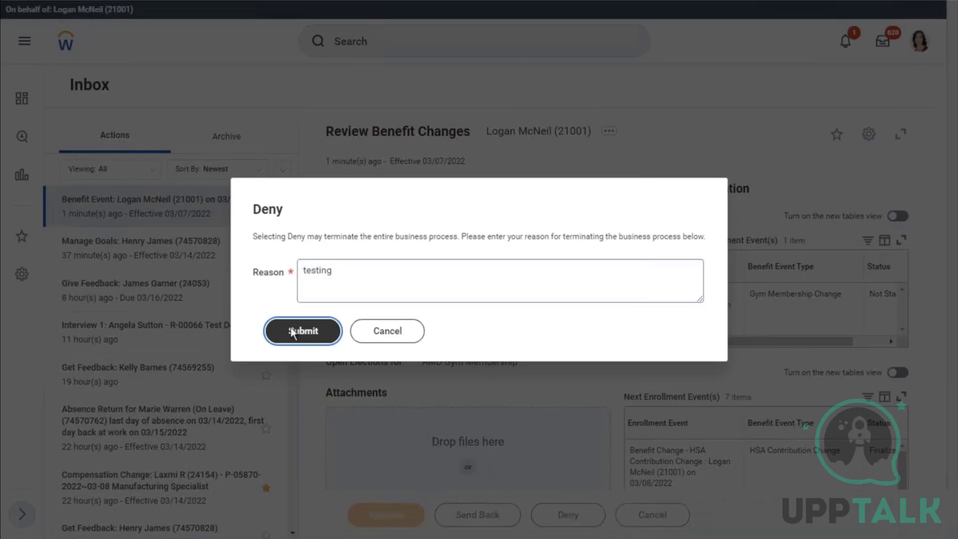
{"action": "left_click", "coordinate": [301, 351]}
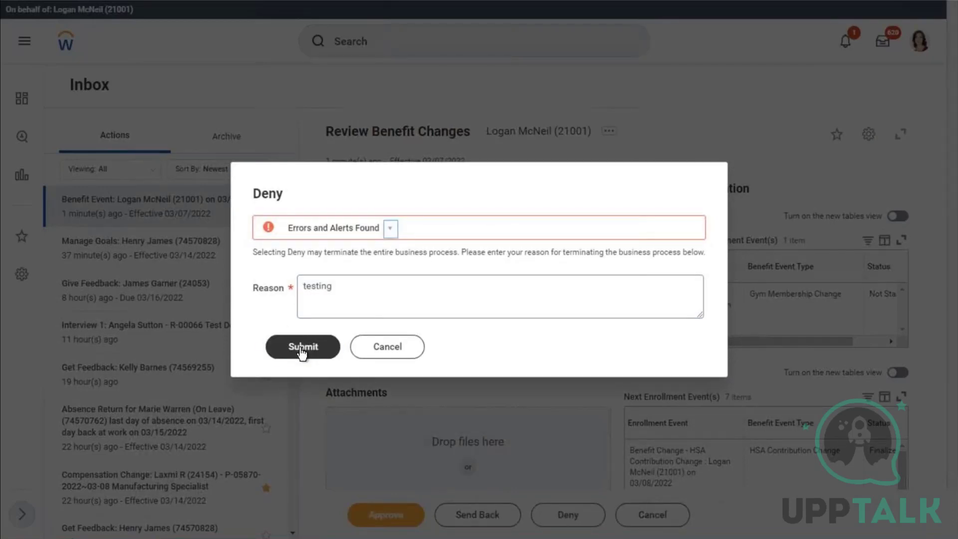
{"action": "left_click", "coordinate": [314, 338]}
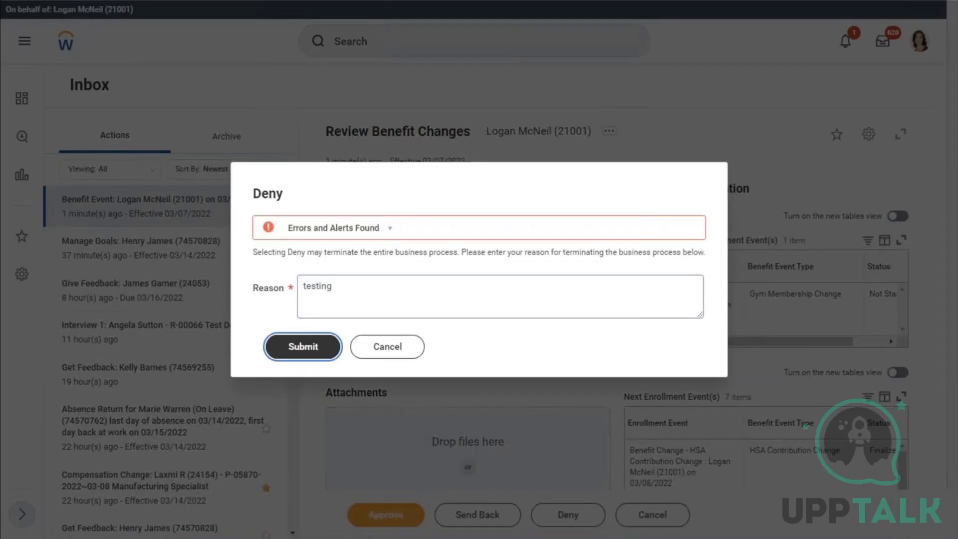
{"action": "left_click", "coordinate": [389, 229]}
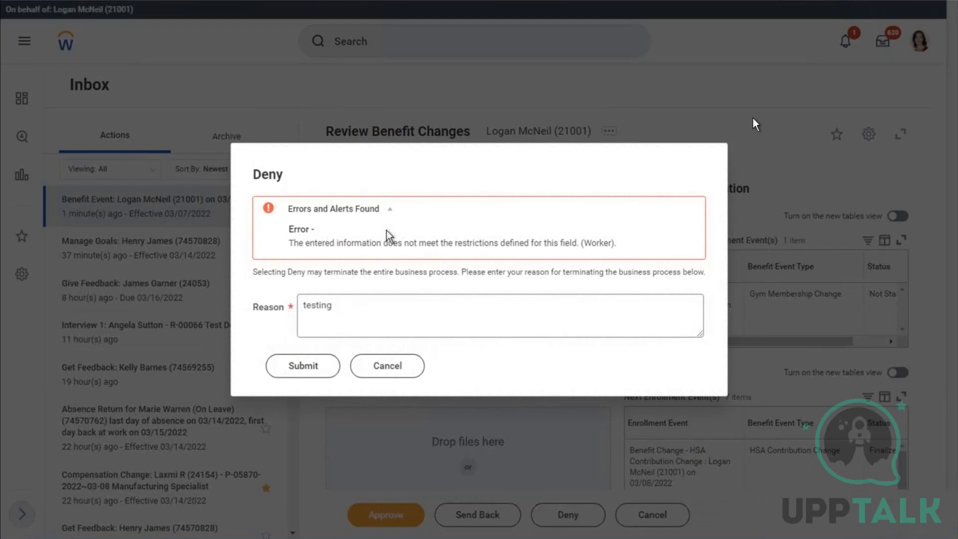
{"action": "left_click", "coordinate": [407, 366]}
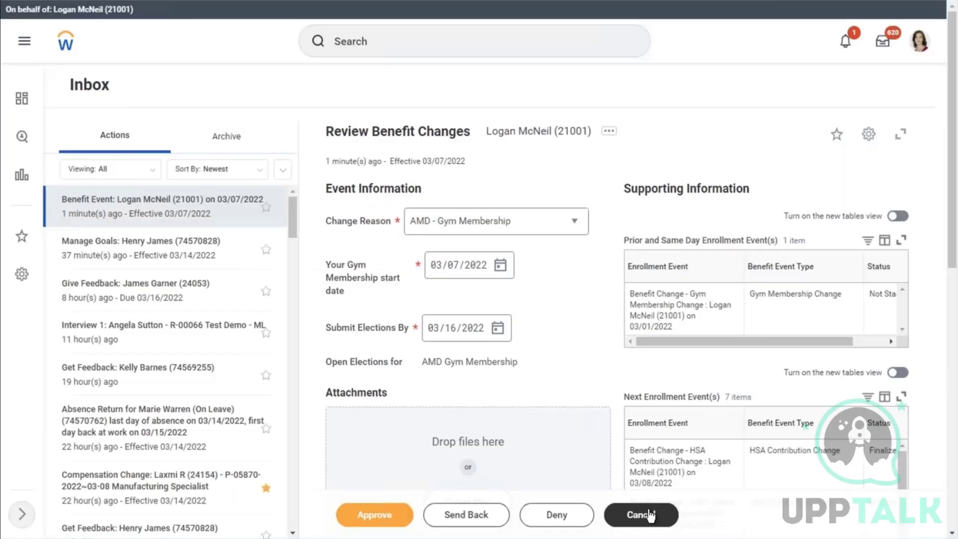
{"action": "left_click", "coordinate": [649, 515]}
{"action": "left_click", "coordinate": [439, 307]}
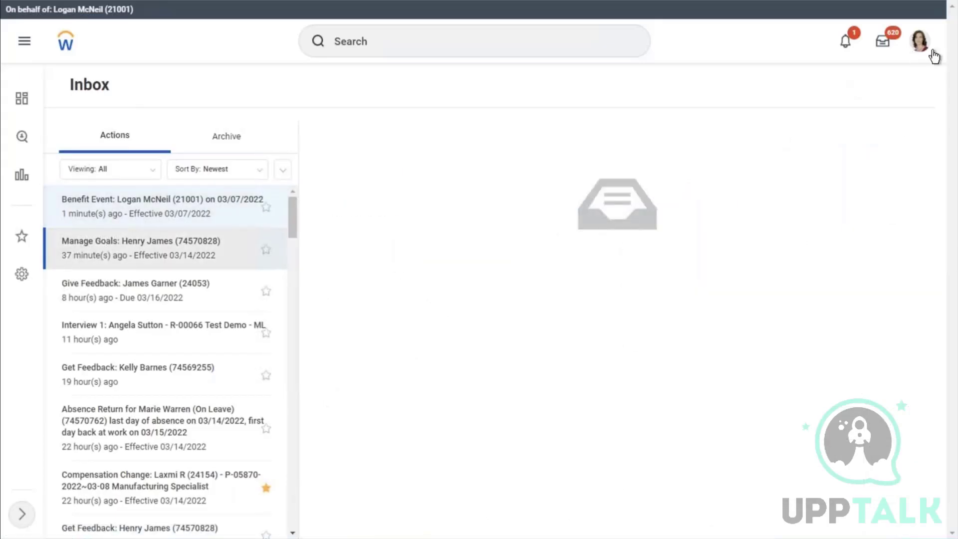
Open the worker's own profile and display the Worker History in the job information.
{"action": "left_click", "coordinate": [924, 47]}
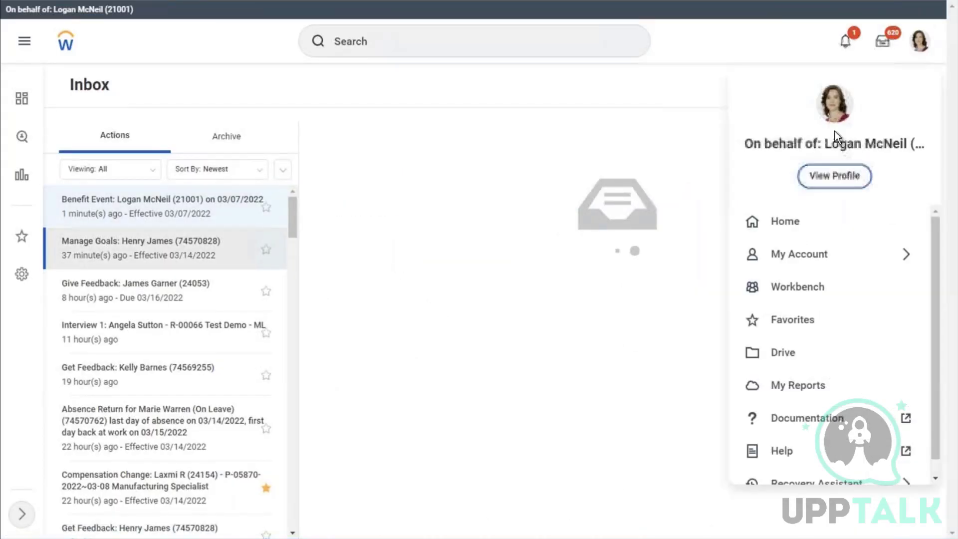
{"action": "left_click", "coordinate": [811, 181]}
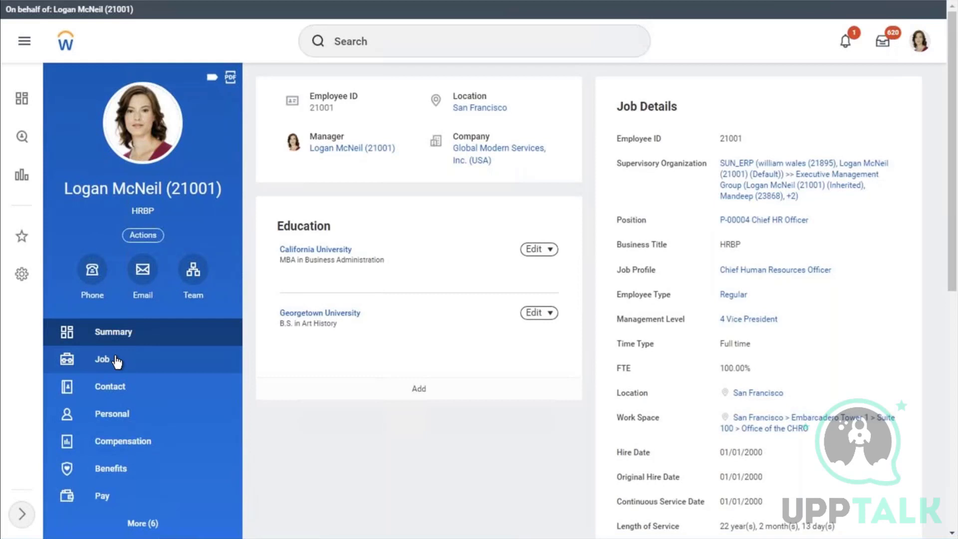
{"action": "left_click", "coordinate": [117, 362]}
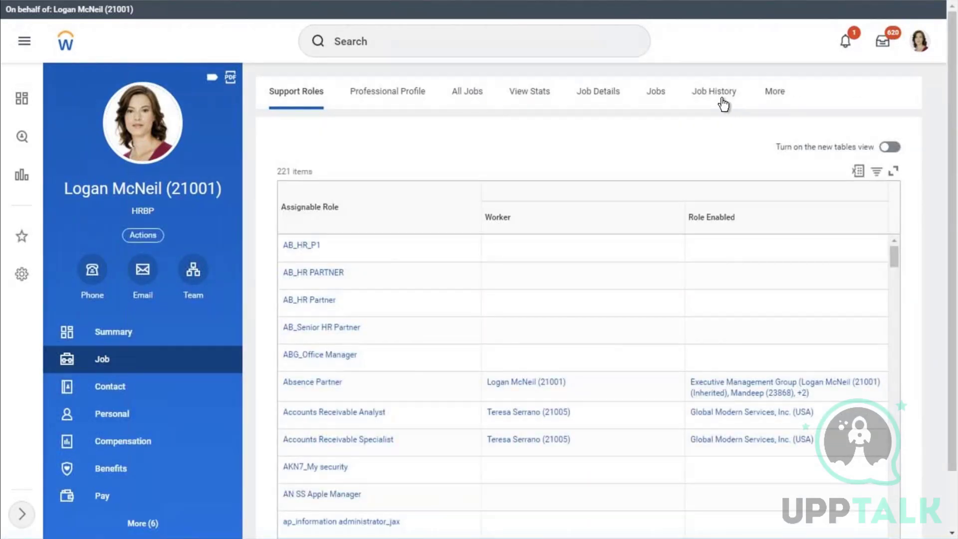
{"action": "left_click", "coordinate": [764, 99]}
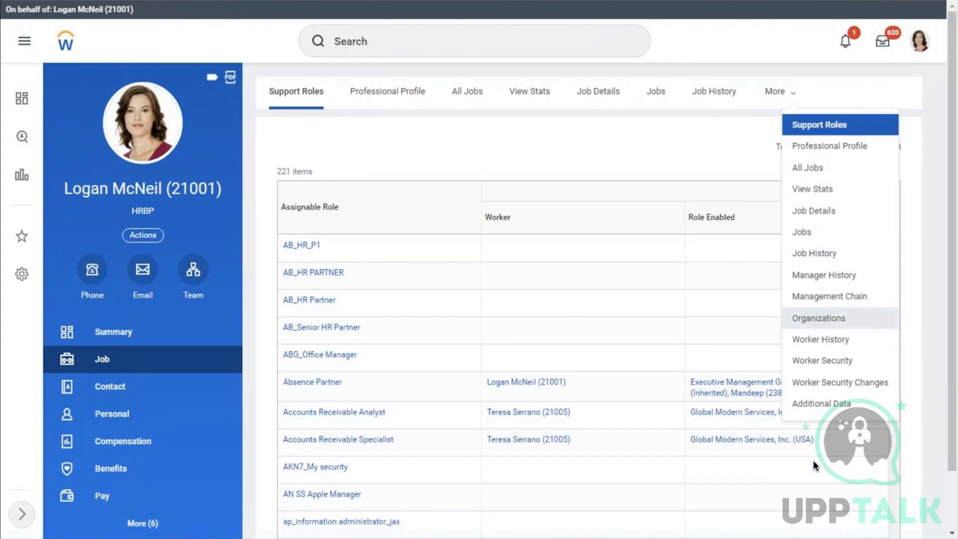
{"action": "left_click", "coordinate": [813, 351]}
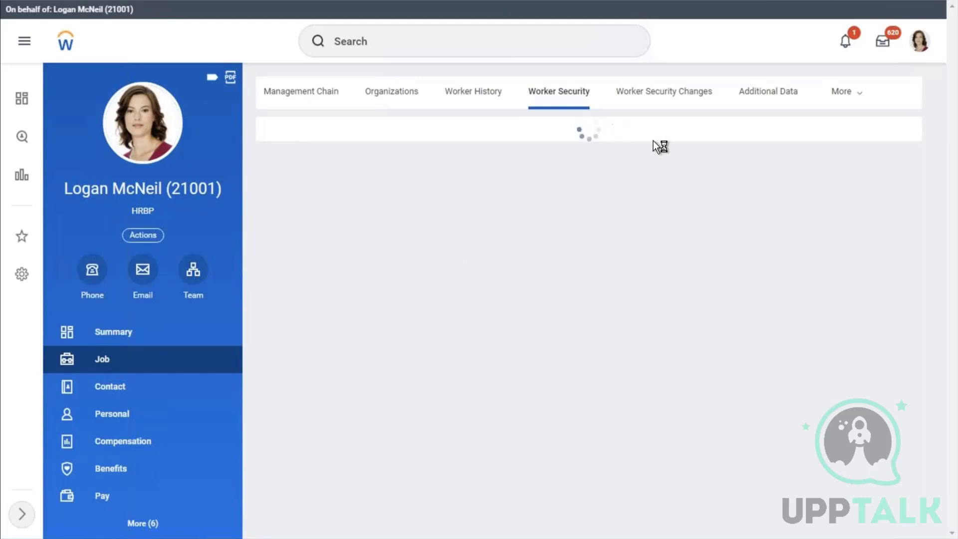
{"action": "left_click", "coordinate": [469, 99]}
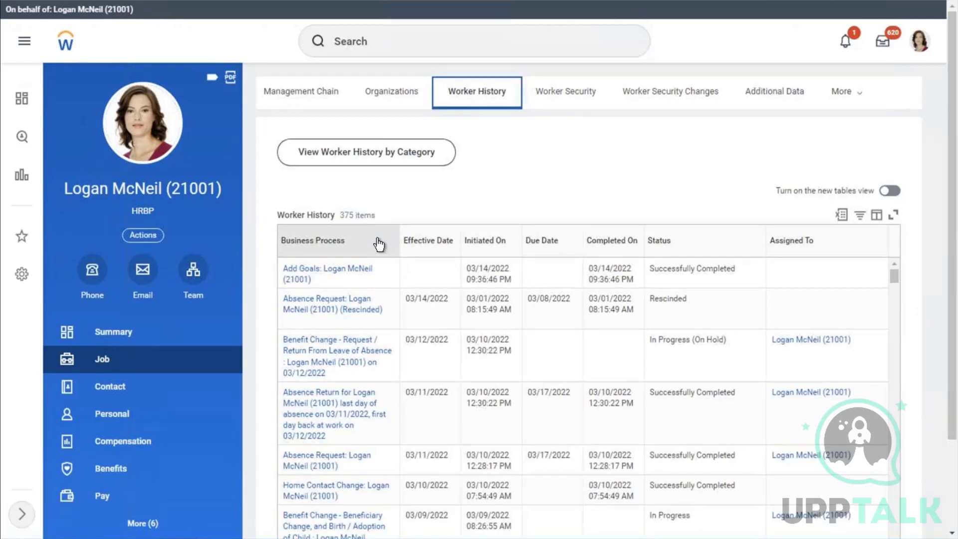
Cancel the Request / Return From Leave of Absence benefit change dated 03/12/2022 with the comment "test".
{"action": "left_click", "coordinate": [336, 375]}
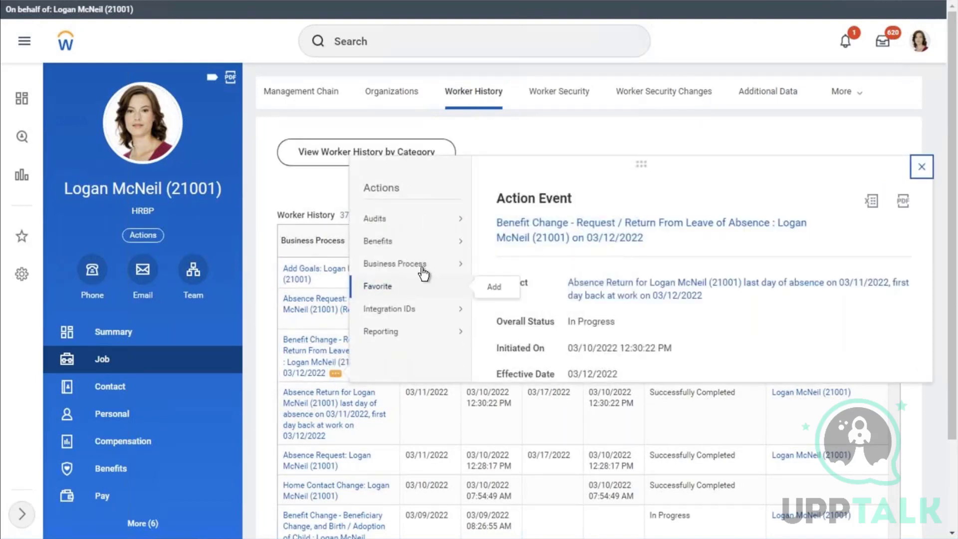
{"action": "mouse_move", "coordinate": [425, 270]}
{"action": "left_click", "coordinate": [491, 265]}
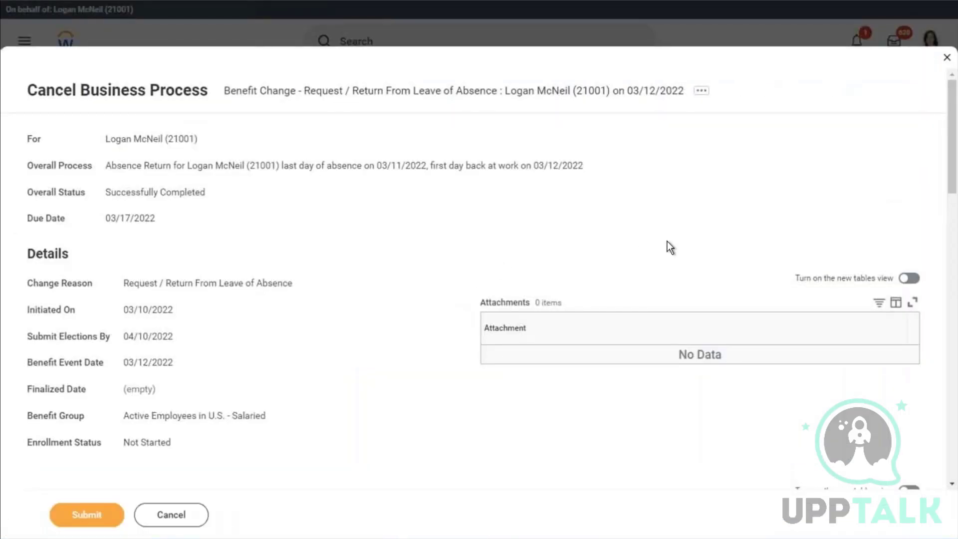
{"action": "scroll", "coordinate": [669, 245], "scroll_direction": "down", "scroll_amount": 5}
{"action": "scroll", "coordinate": [670, 247], "scroll_direction": "down", "scroll_amount": 9}
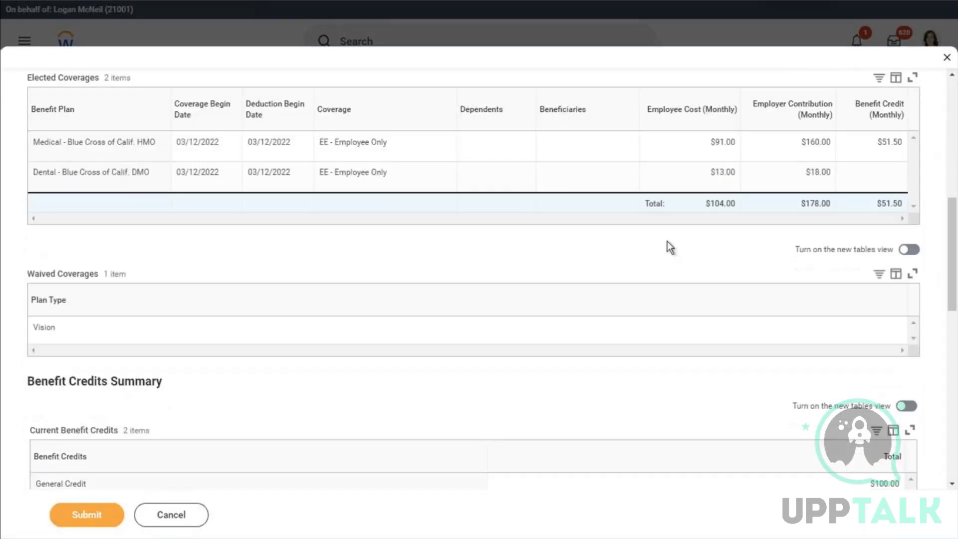
{"action": "scroll", "coordinate": [670, 247], "scroll_direction": "down", "scroll_amount": 6}
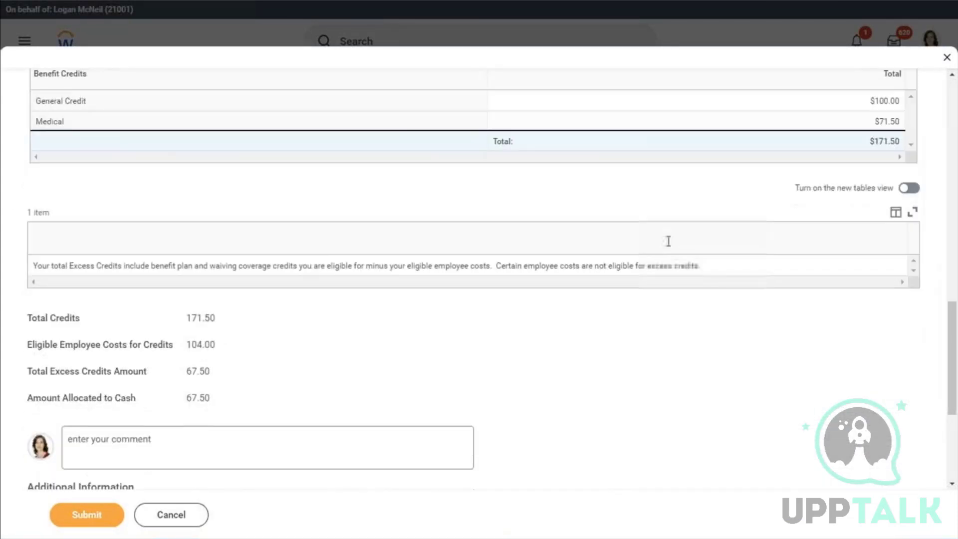
{"action": "left_click", "coordinate": [265, 372]}
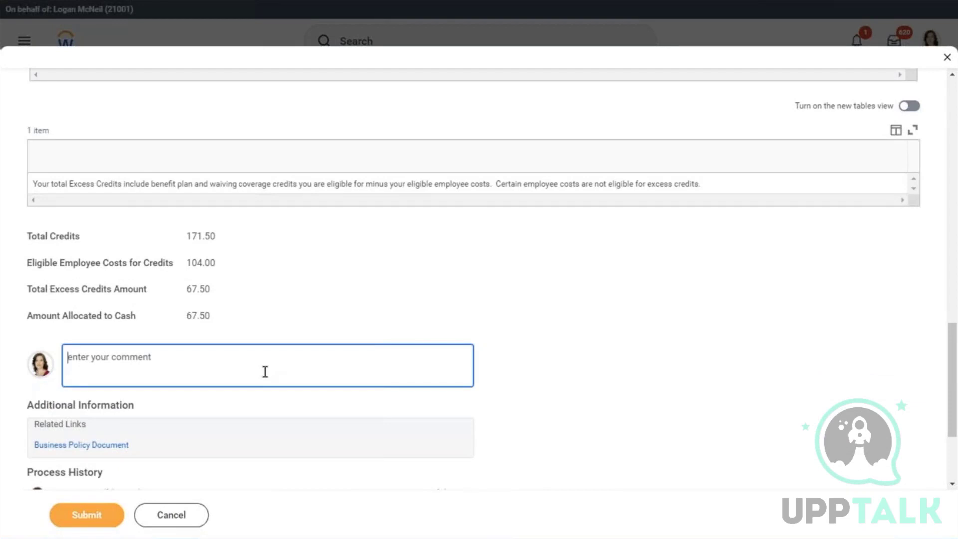
{"action": "type", "text": "test"}
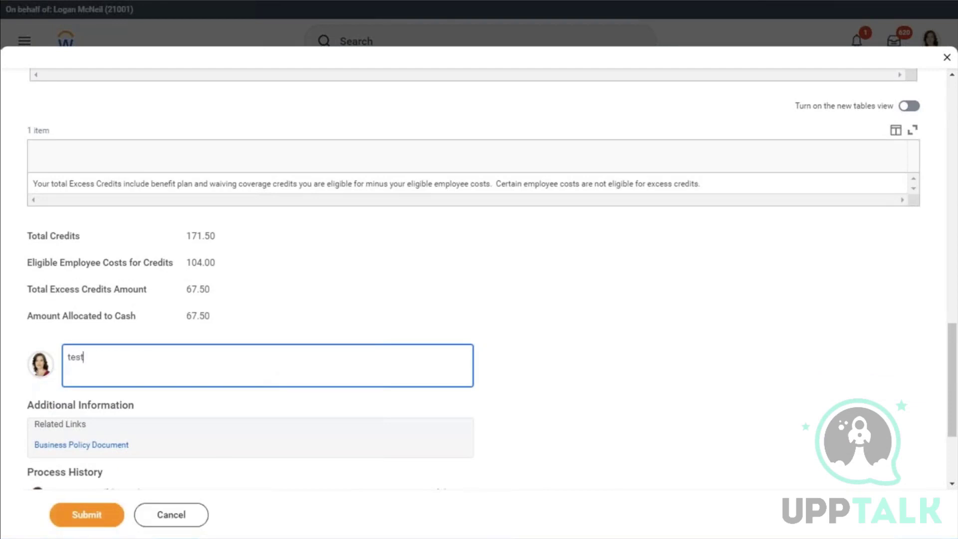
{"action": "left_click", "coordinate": [72, 519]}
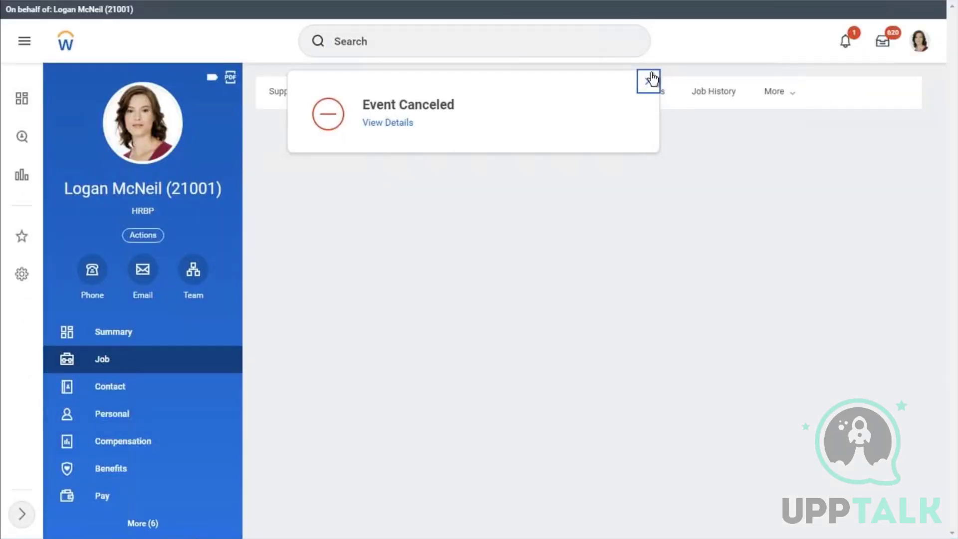
{"action": "left_click", "coordinate": [648, 80]}
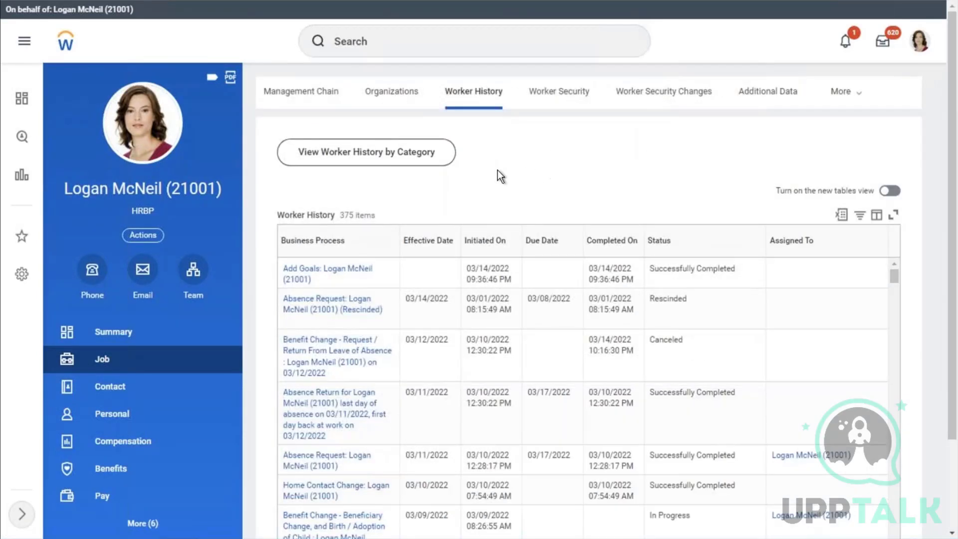
Display the worker's history by category and look through the Benefits events for ones still in progress or on hold.
{"action": "left_click", "coordinate": [379, 161]}
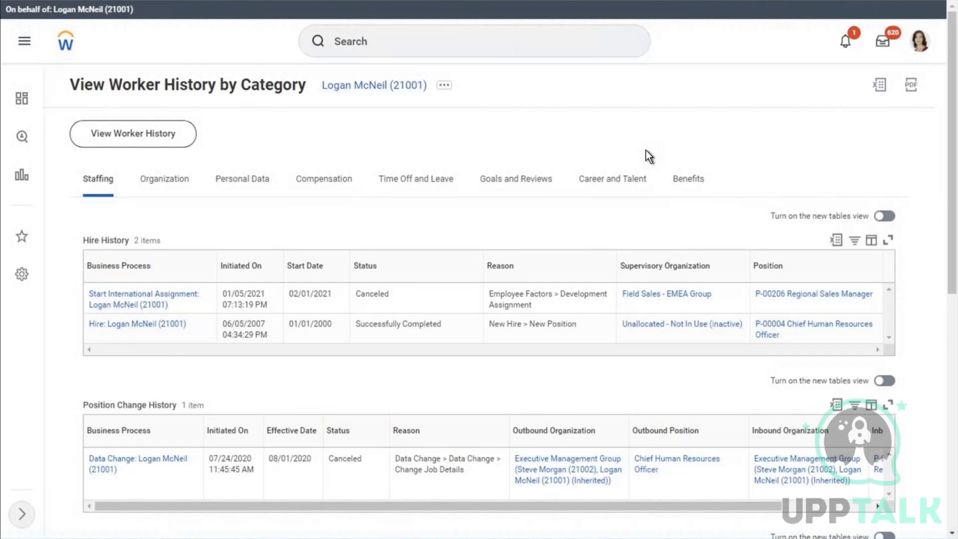
{"action": "left_click", "coordinate": [679, 189]}
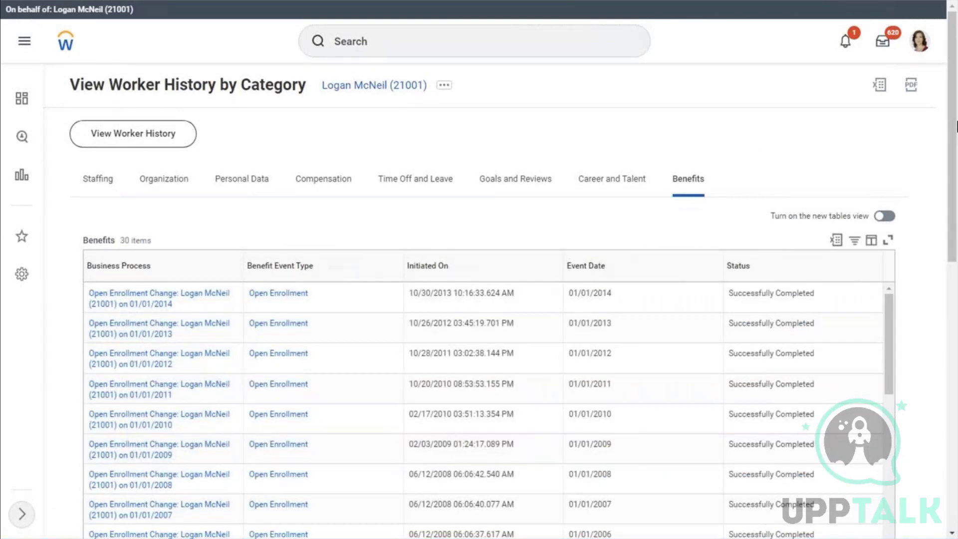
{"action": "scroll", "coordinate": [957, 205], "scroll_direction": "down", "scroll_amount": 4}
{"action": "left_click_drag", "start_coordinate": [957, 204], "coordinate": [956, 316]}
{"action": "left_click_drag", "start_coordinate": [957, 368], "coordinate": [957, 442]}
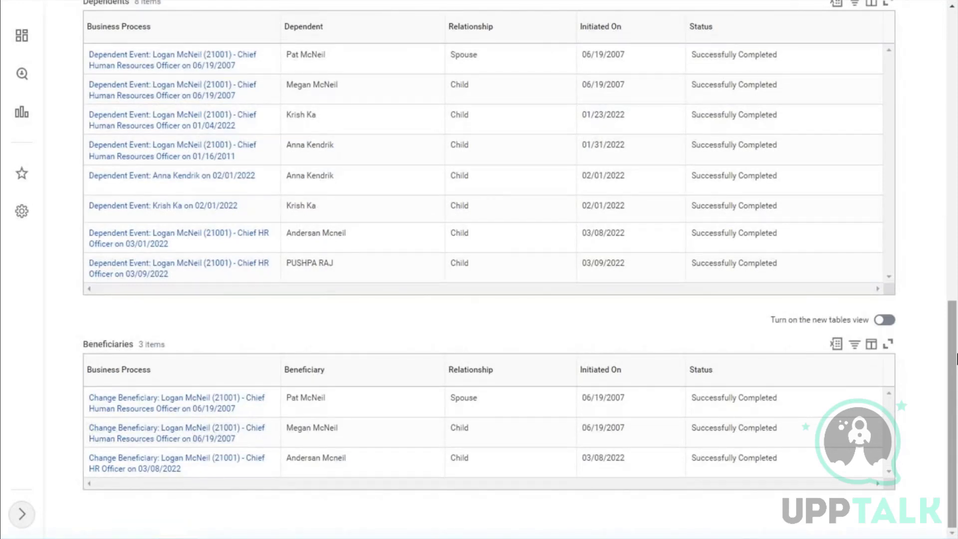
{"action": "left_click_drag", "start_coordinate": [957, 389], "coordinate": [957, 199]}
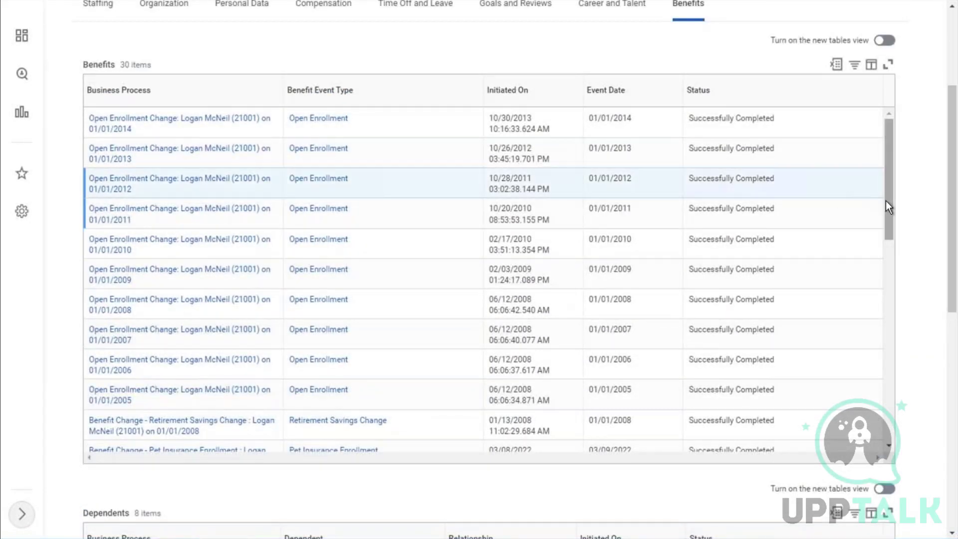
{"action": "left_click_drag", "start_coordinate": [886, 201], "coordinate": [885, 312]}
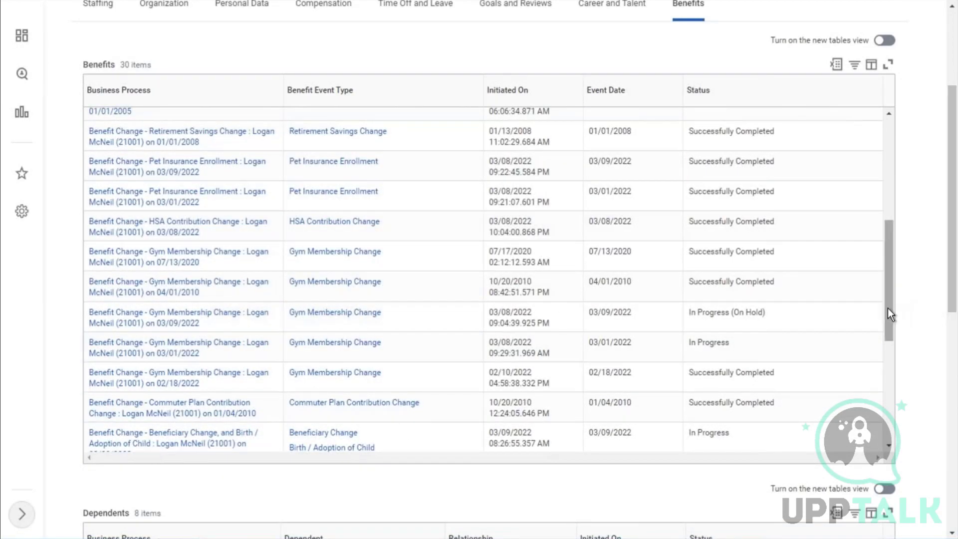
{"action": "left_click_drag", "start_coordinate": [888, 308], "coordinate": [888, 420]}
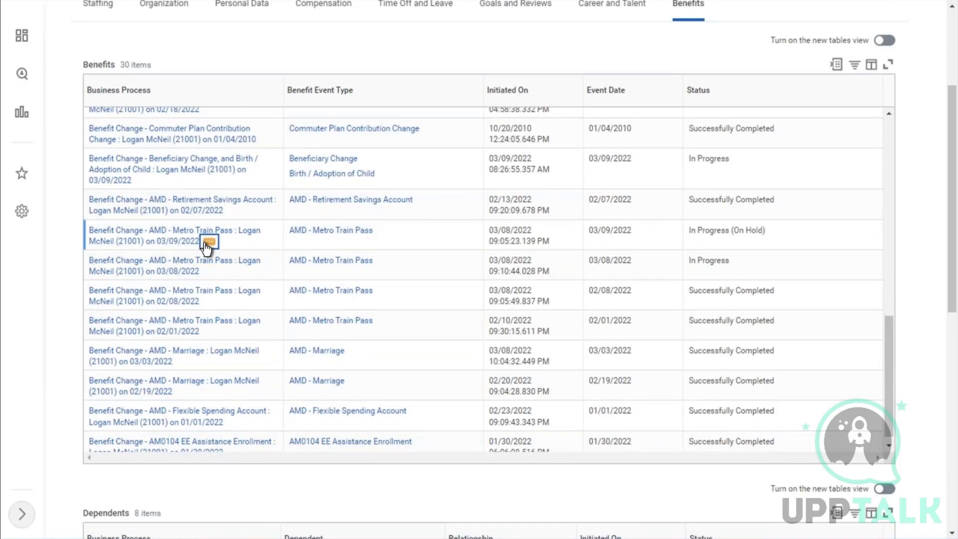
Cancel the AMD - Metro Train Pass benefit change dated 03/09/2022 with the comment "test".
{"action": "left_click", "coordinate": [209, 242]}
{"action": "mouse_move", "coordinate": [300, 339]}
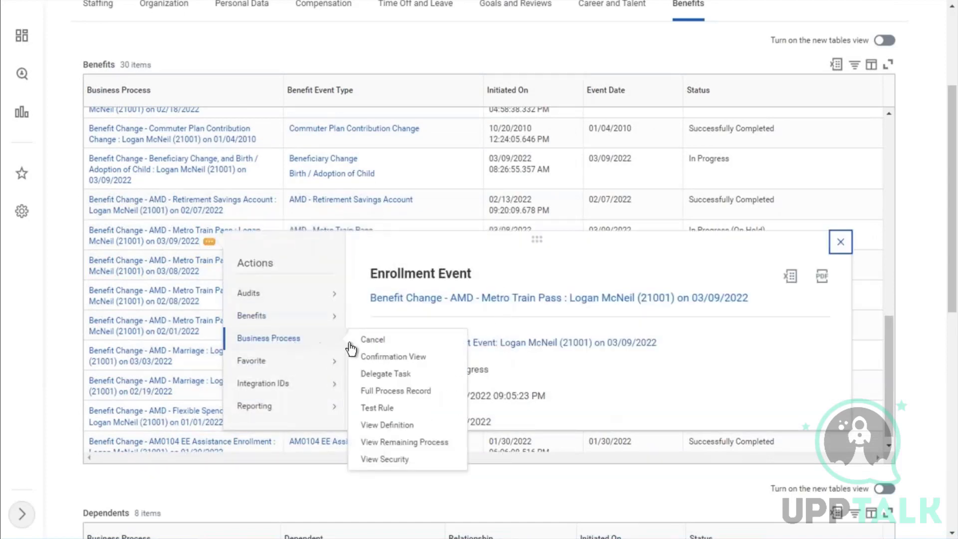
{"action": "left_click", "coordinate": [385, 342]}
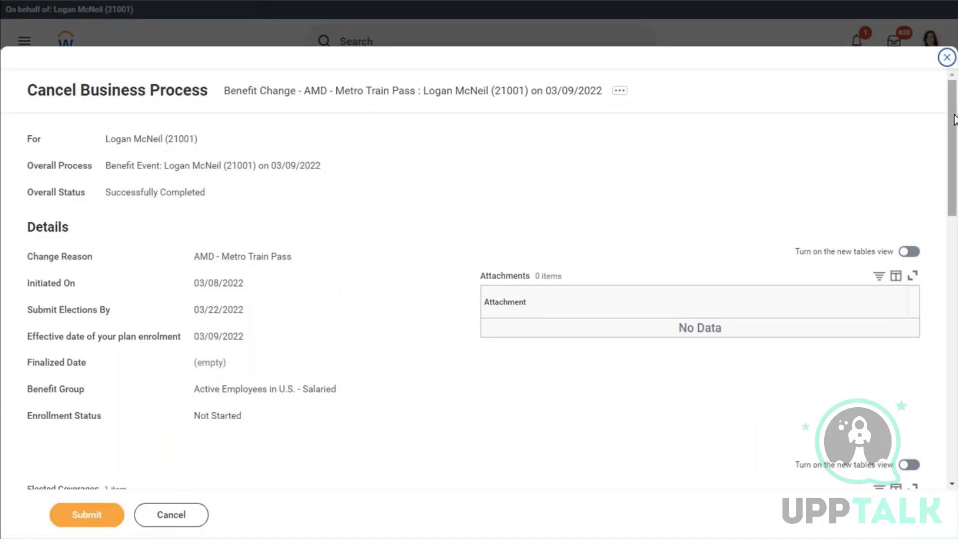
{"action": "scroll", "coordinate": [957, 300], "scroll_direction": "down", "scroll_amount": 10}
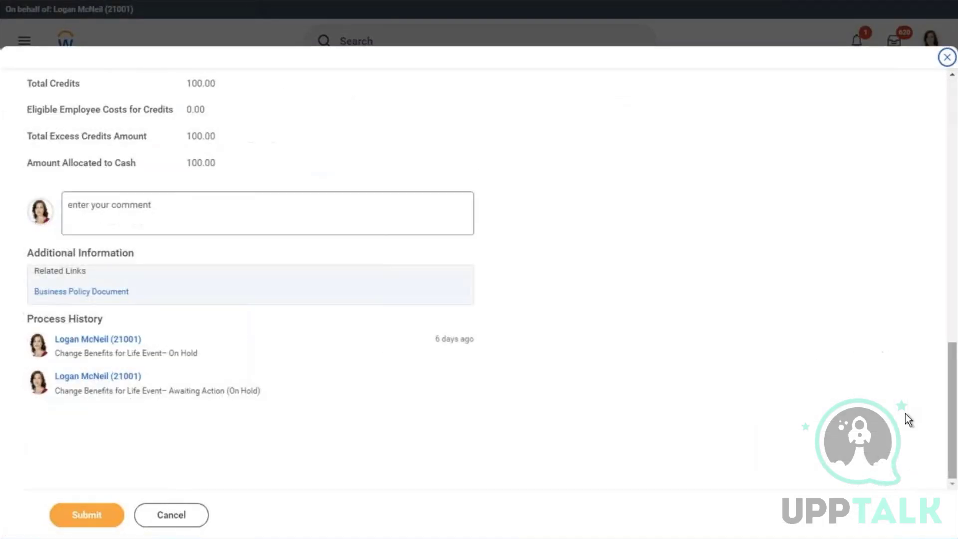
{"action": "left_click", "coordinate": [121, 214]}
{"action": "type", "text": "test"}
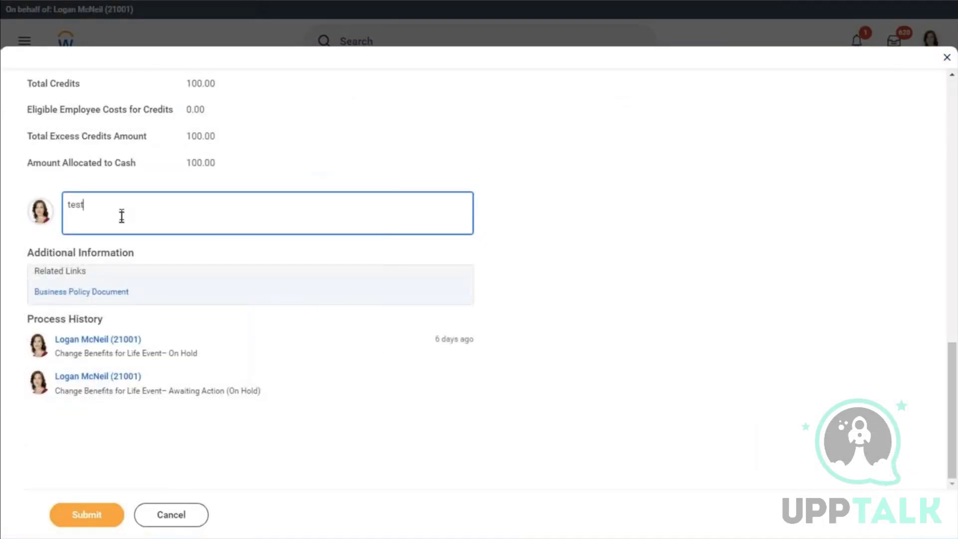
{"action": "left_click", "coordinate": [83, 516]}
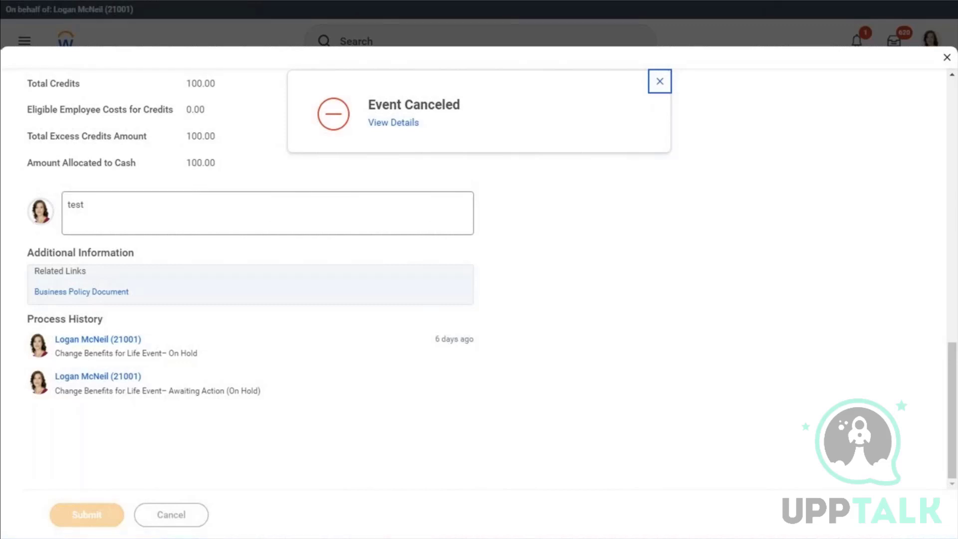
{"action": "left_click", "coordinate": [660, 81]}
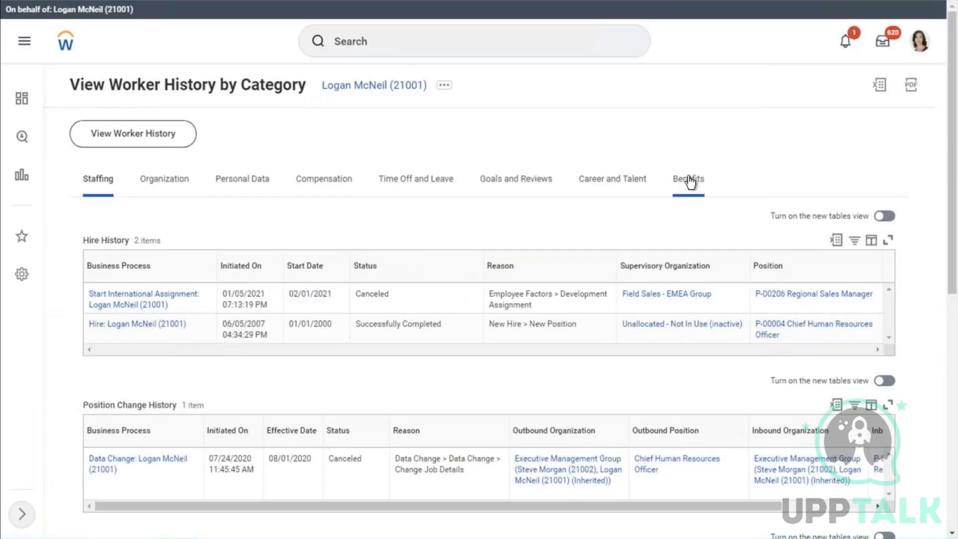
Cancel the enrollment for the Beneficiary Change, and Birth / Adoption of Child benefit event dated 03/09/2022 from the benefits history.
{"action": "left_click", "coordinate": [690, 181]}
{"action": "left_click_drag", "start_coordinate": [956, 257], "coordinate": [956, 505]}
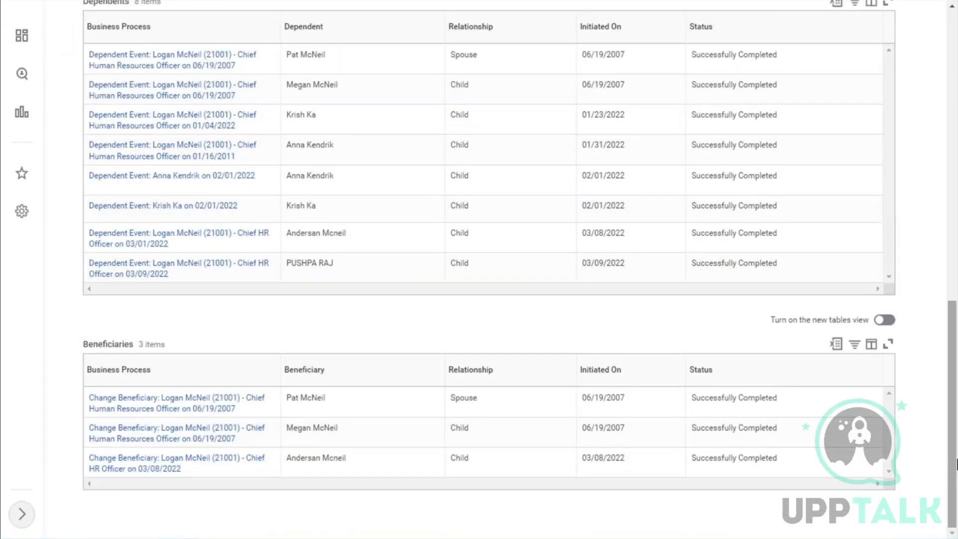
{"action": "left_click_drag", "start_coordinate": [956, 310], "coordinate": [957, 163]}
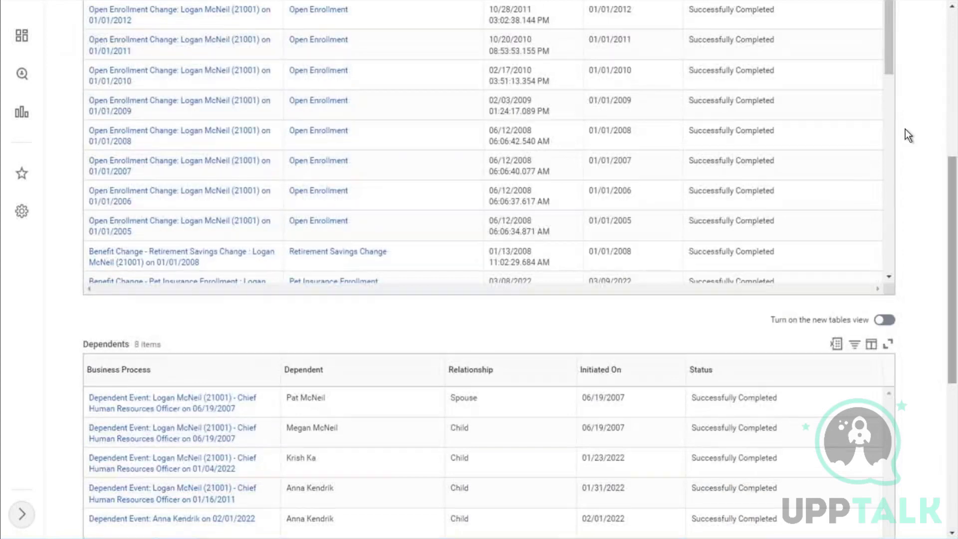
{"action": "left_click_drag", "start_coordinate": [890, 73], "coordinate": [897, 199]}
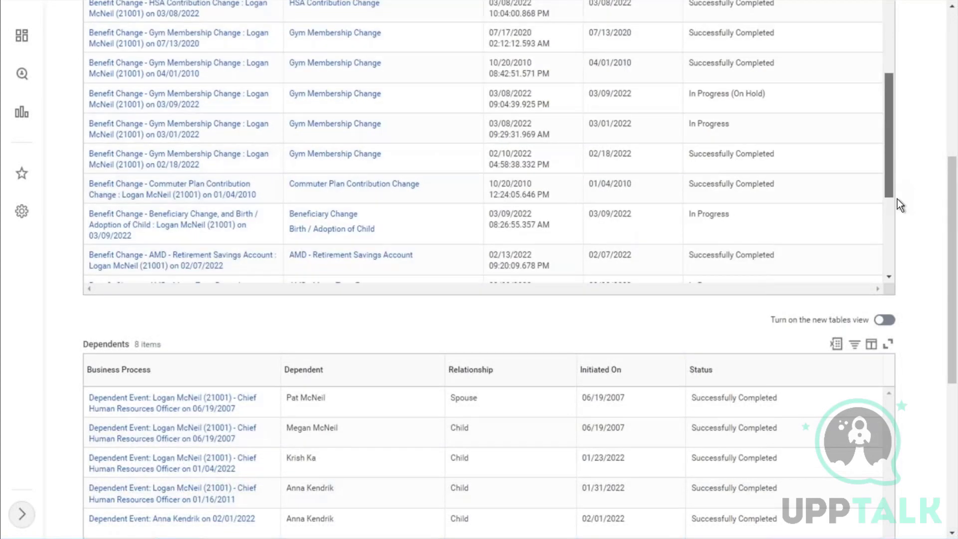
{"action": "left_click", "coordinate": [142, 213]}
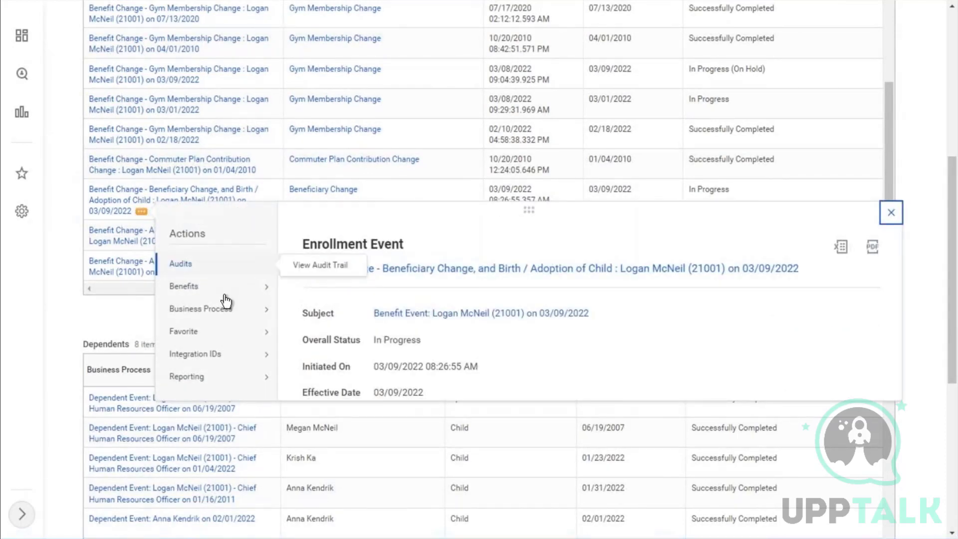
{"action": "mouse_move", "coordinate": [225, 289]}
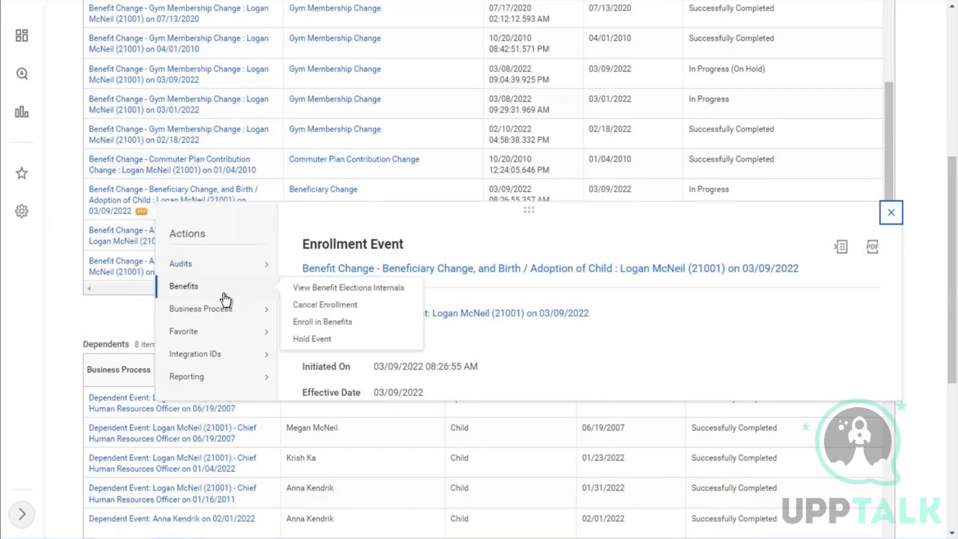
{"action": "left_click", "coordinate": [327, 306]}
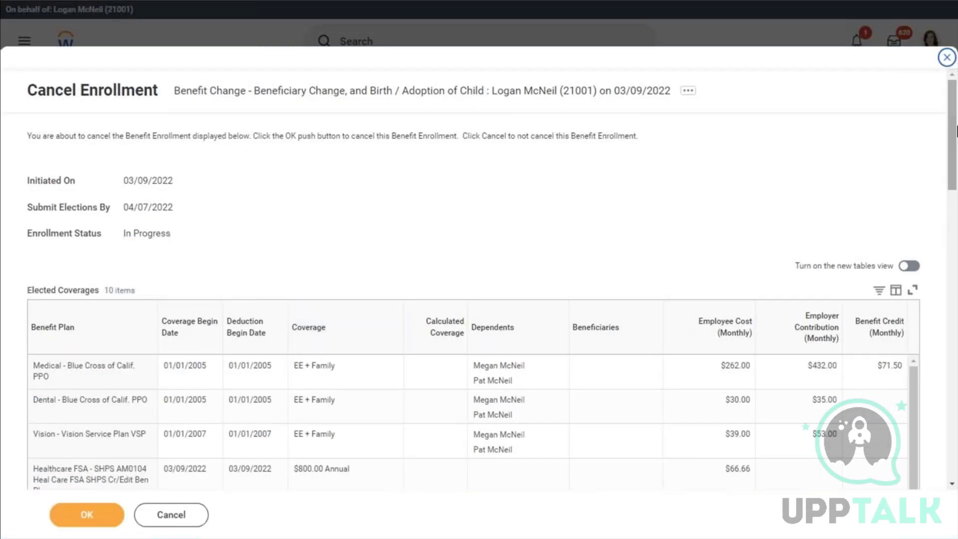
{"action": "scroll", "coordinate": [956, 244], "scroll_direction": "down", "scroll_amount": 20}
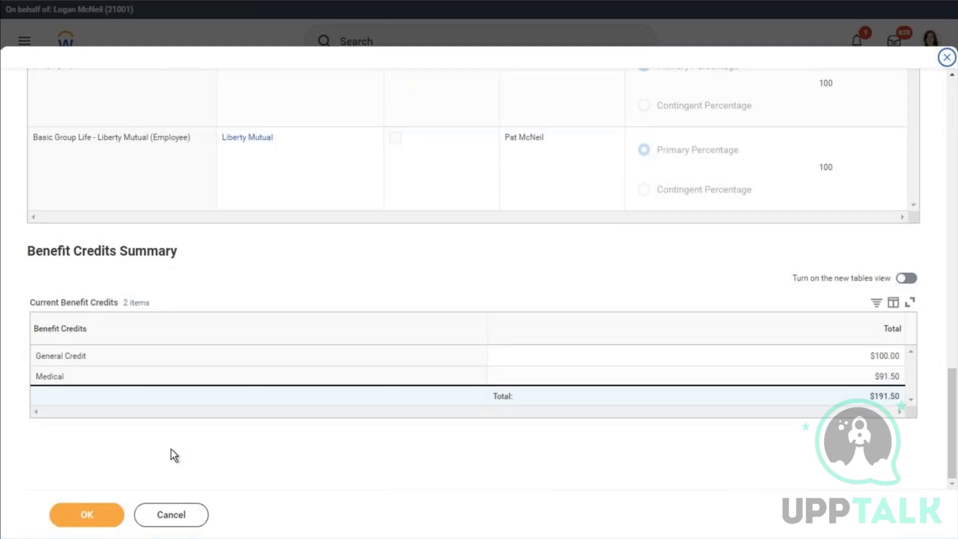
{"action": "left_click", "coordinate": [93, 517]}
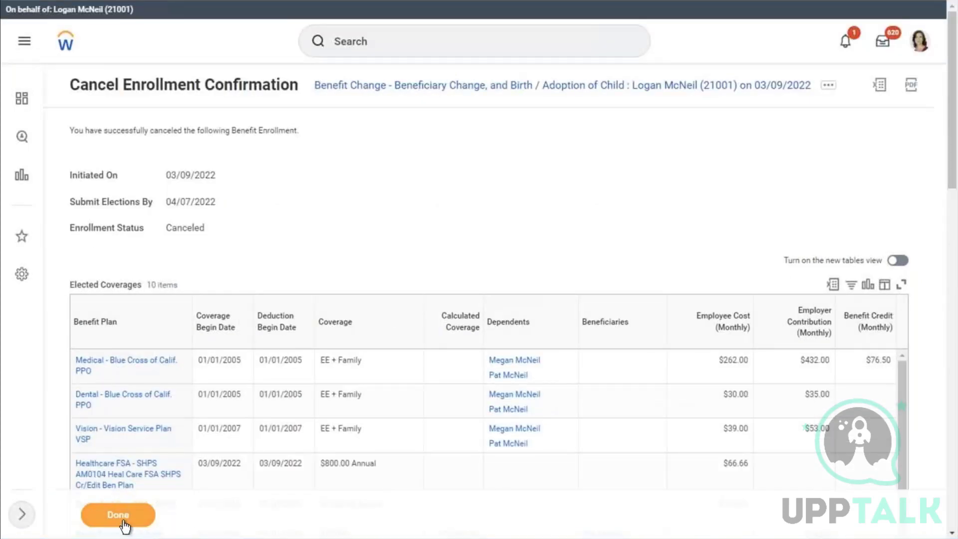
{"action": "left_click", "coordinate": [123, 521]}
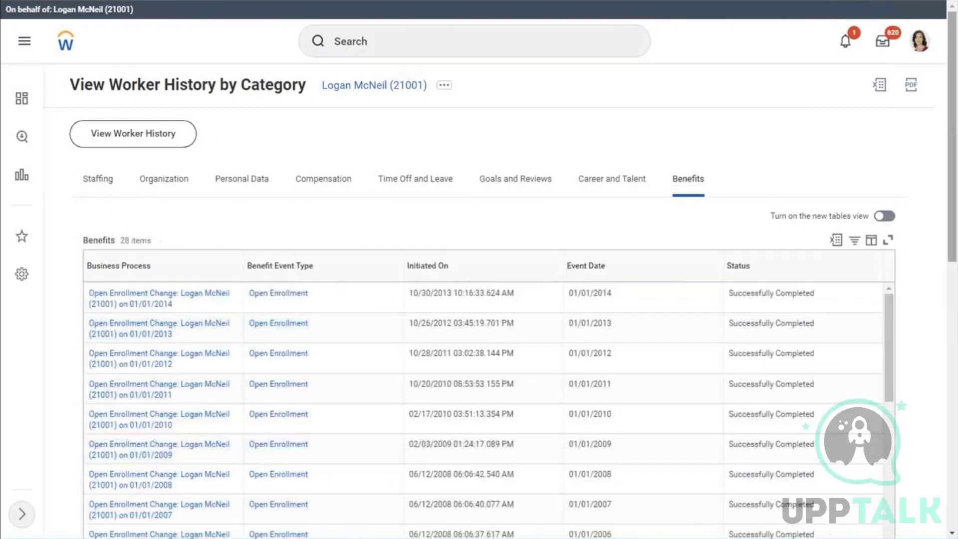
Cancel the Gym Membership Change benefit event dated 03/09/2022 from the benefits history with the comment "test".
{"action": "scroll", "coordinate": [954, 289], "scroll_direction": "down", "scroll_amount": 3}
{"action": "left_click_drag", "start_coordinate": [956, 289], "coordinate": [956, 492]}
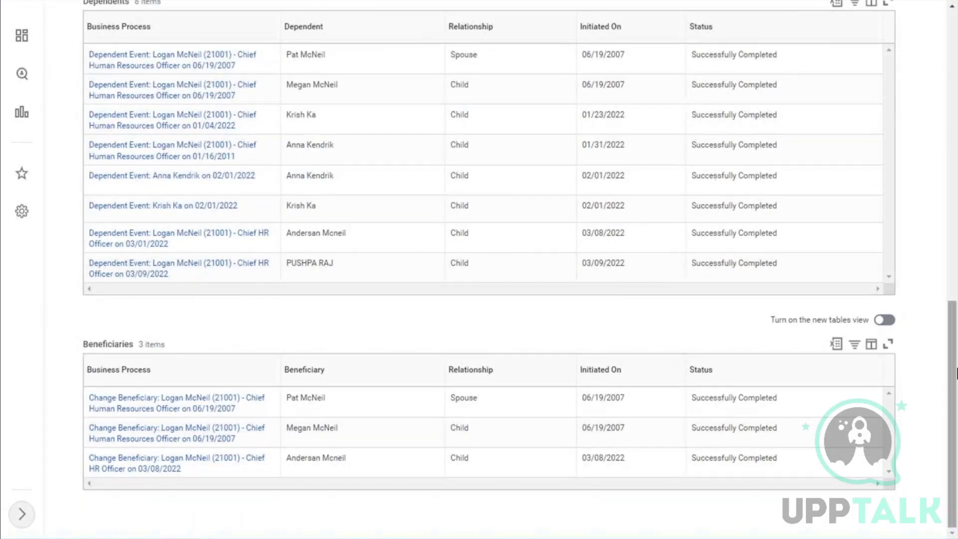
{"action": "left_click_drag", "start_coordinate": [956, 302], "coordinate": [957, 217]}
{"action": "scroll", "coordinate": [904, 91], "scroll_direction": "up", "scroll_amount": 1}
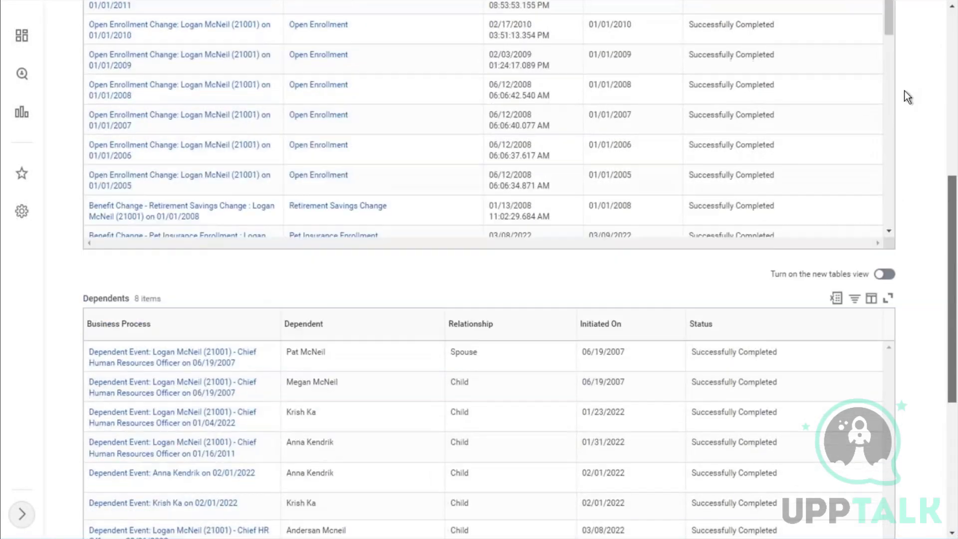
{"action": "left_click_drag", "start_coordinate": [890, 32], "coordinate": [901, 127]}
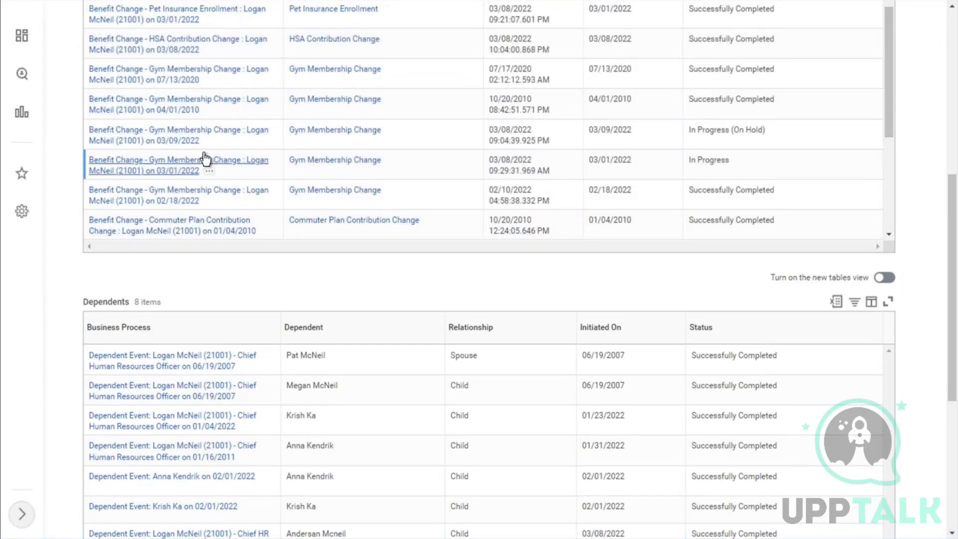
{"action": "mouse_move", "coordinate": [146, 149]}
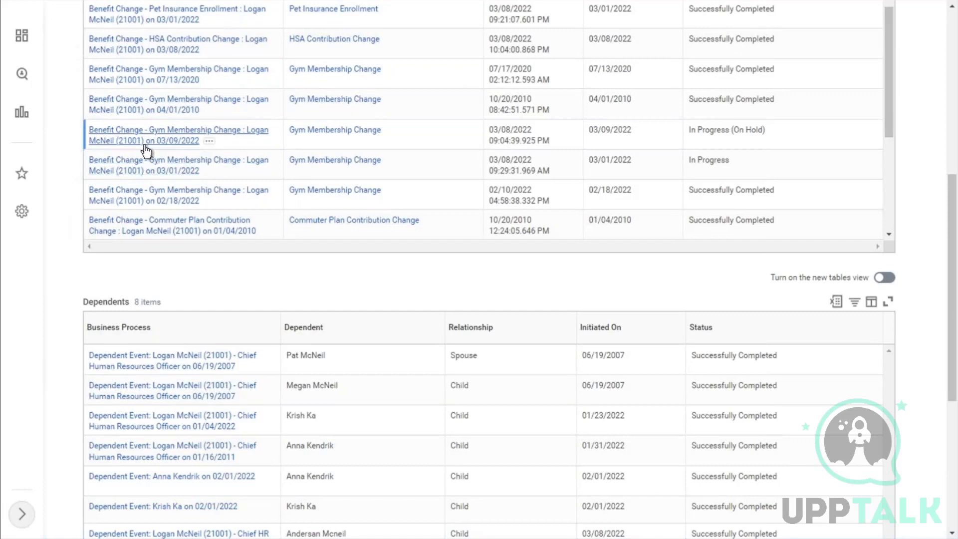
{"action": "left_click", "coordinate": [209, 141]}
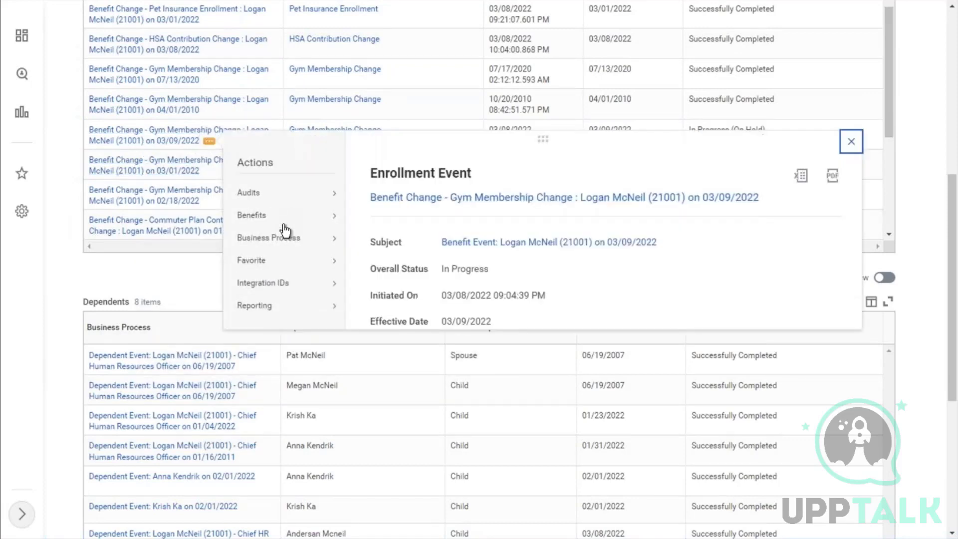
{"action": "mouse_move", "coordinate": [310, 243]}
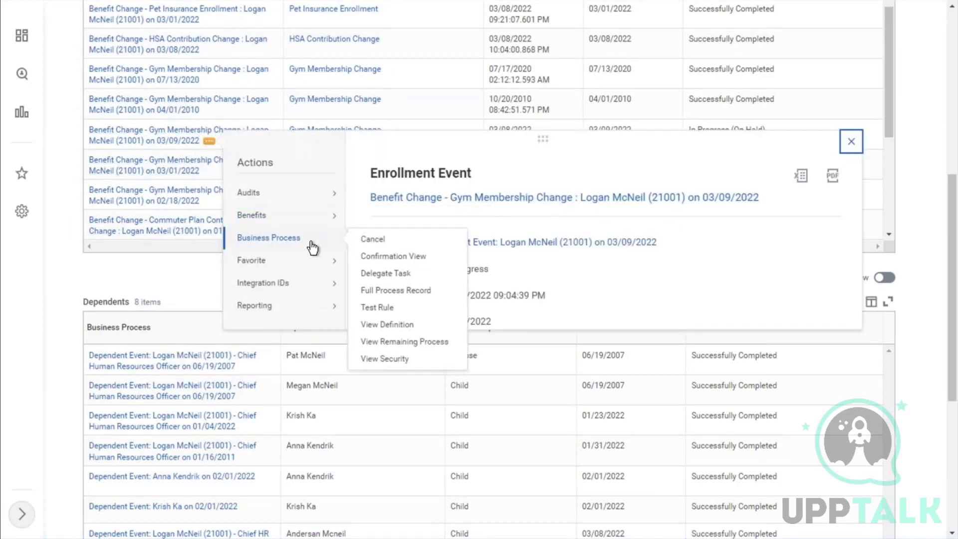
{"action": "left_click", "coordinate": [370, 241]}
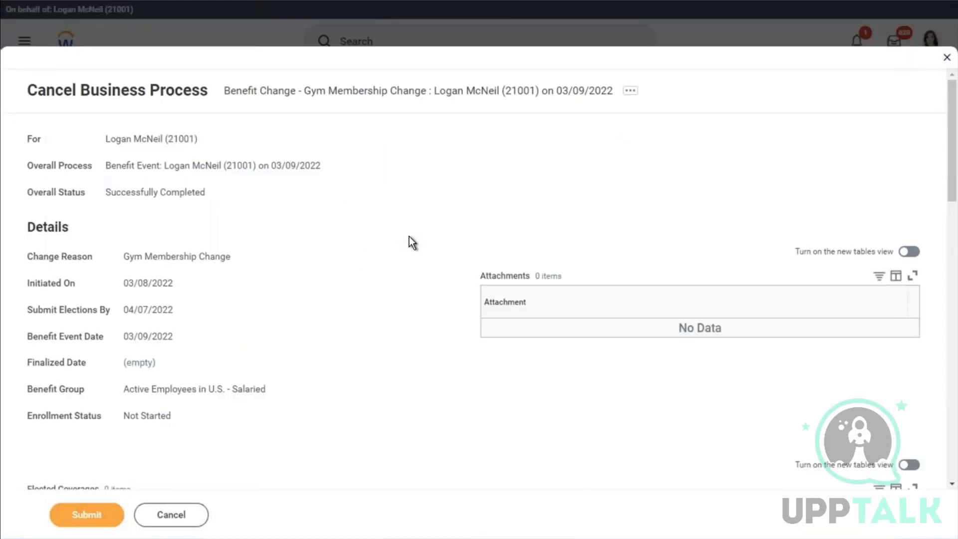
{"action": "scroll", "coordinate": [409, 237], "scroll_direction": "down", "scroll_amount": 10}
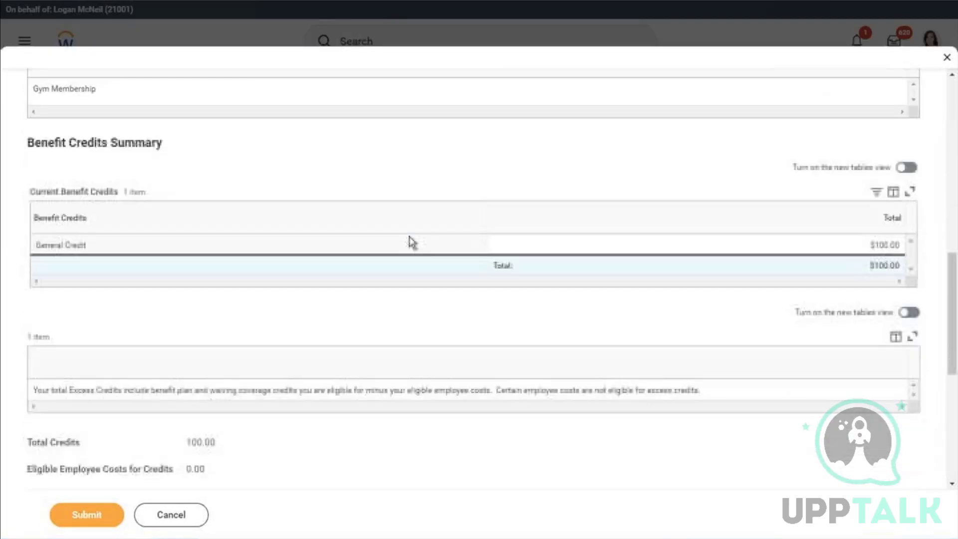
{"action": "scroll", "coordinate": [411, 242], "scroll_direction": "down", "scroll_amount": 5}
{"action": "left_click", "coordinate": [228, 355]}
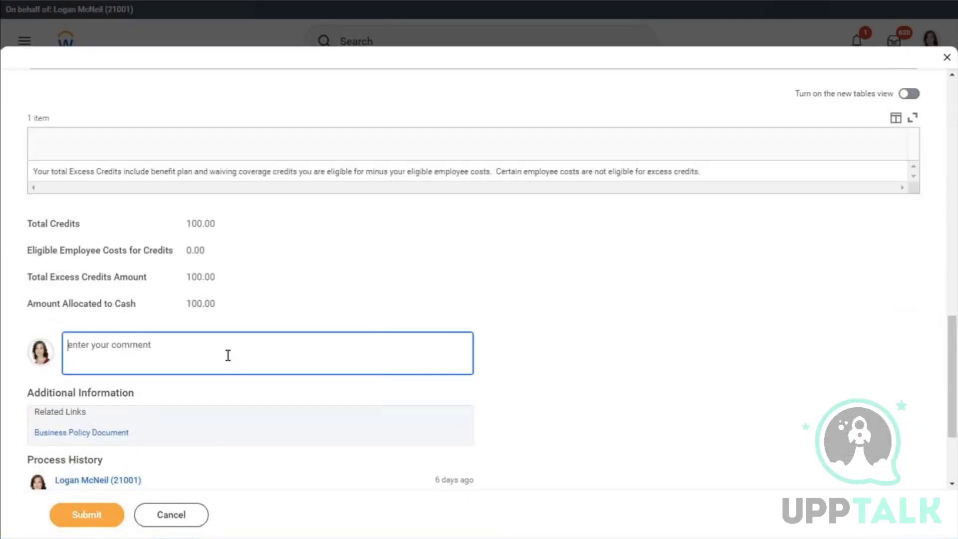
{"action": "type", "text": "test"}
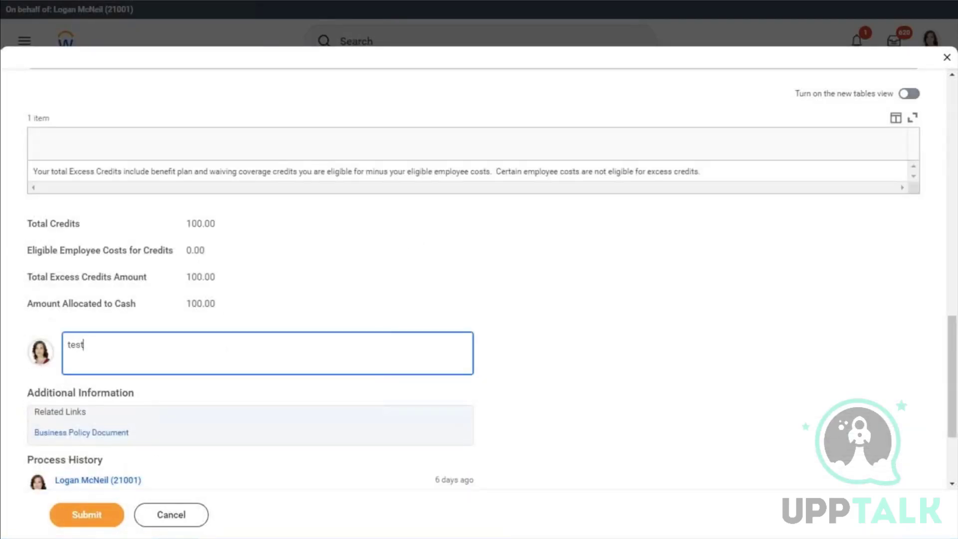
{"action": "left_click", "coordinate": [86, 515]}
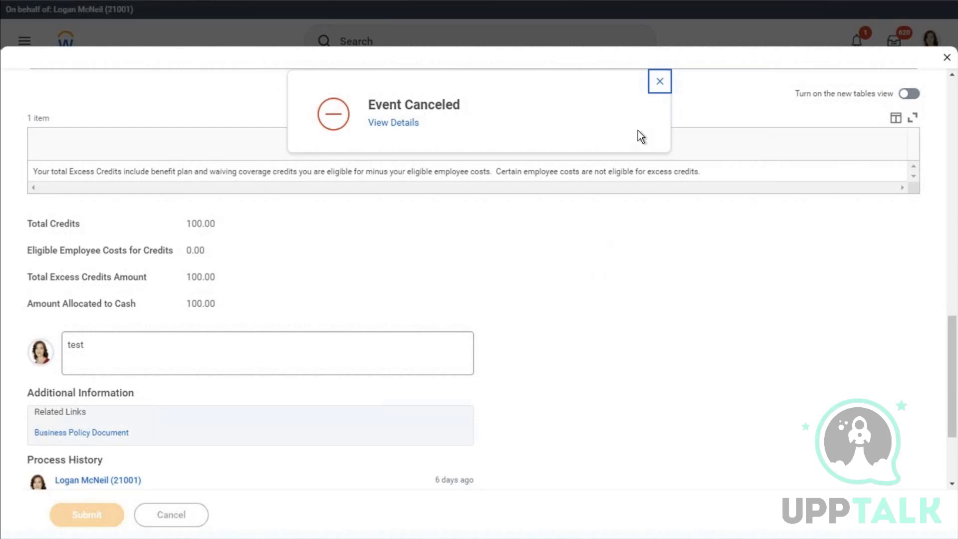
{"action": "left_click", "coordinate": [659, 81]}
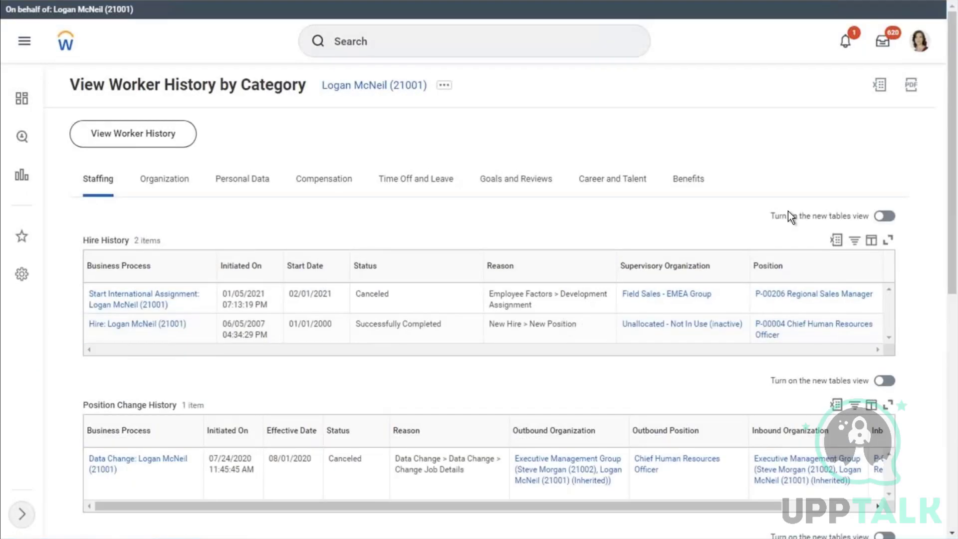
Return to the inbox and try to approve the AMD - Gym Membership benefit event dated 03/07/2022.
{"action": "left_click", "coordinate": [882, 44]}
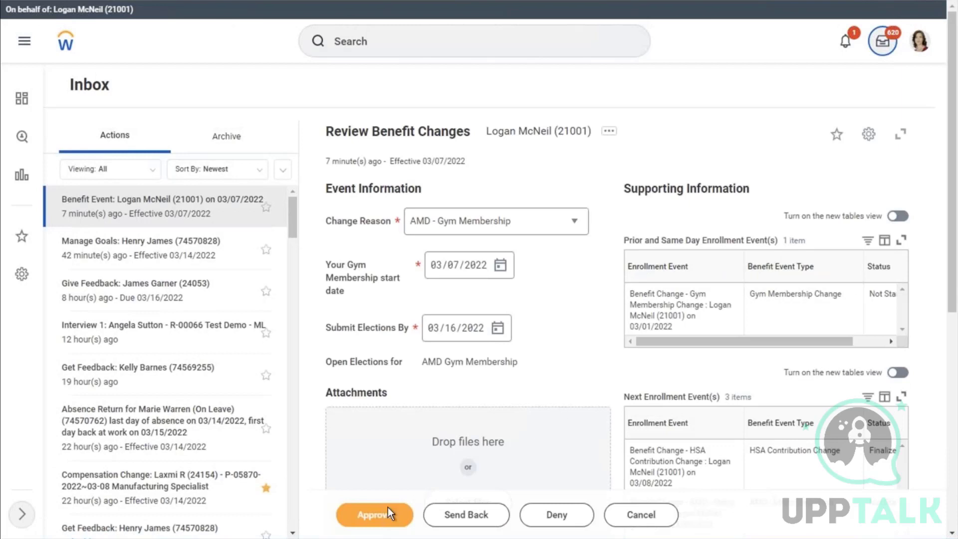
{"action": "left_click", "coordinate": [374, 517]}
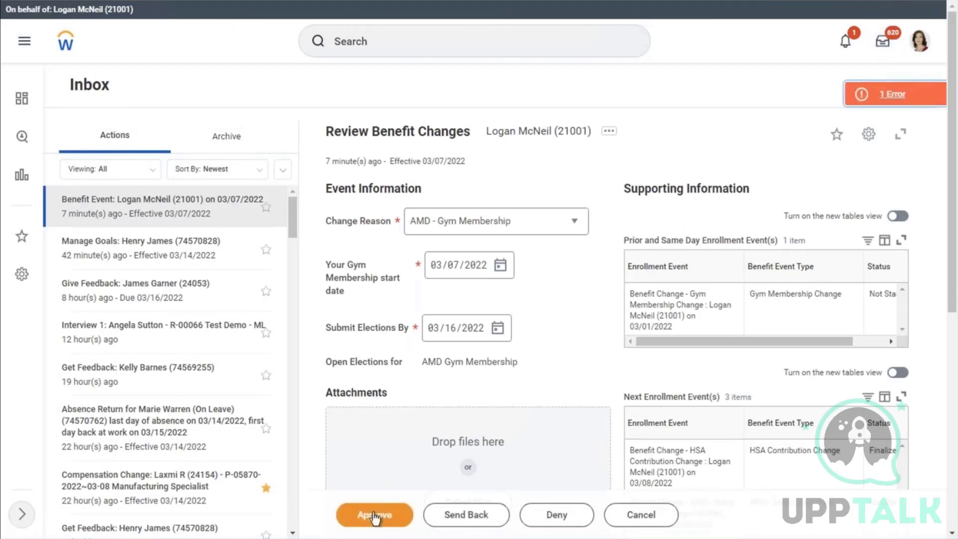
Discard the open benefit event review and display the benefits category of the worker's history by category from the worker profile.
{"action": "left_click", "coordinate": [651, 515]}
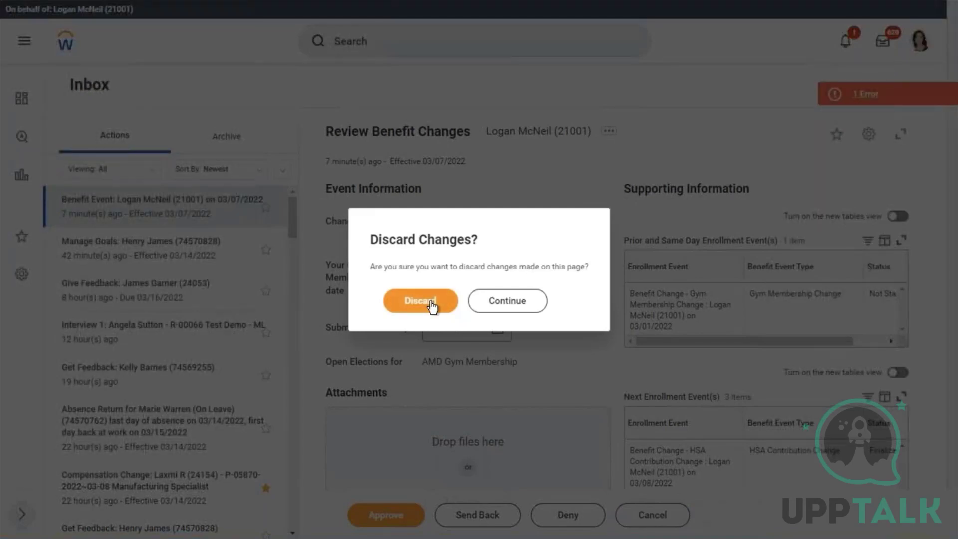
{"action": "left_click", "coordinate": [430, 303]}
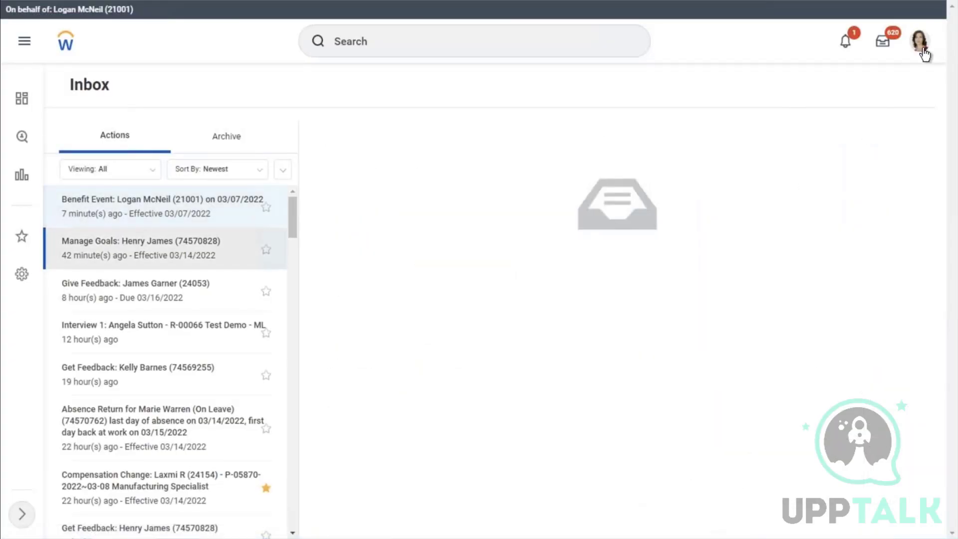
{"action": "left_click", "coordinate": [922, 50]}
{"action": "left_click", "coordinate": [840, 175]}
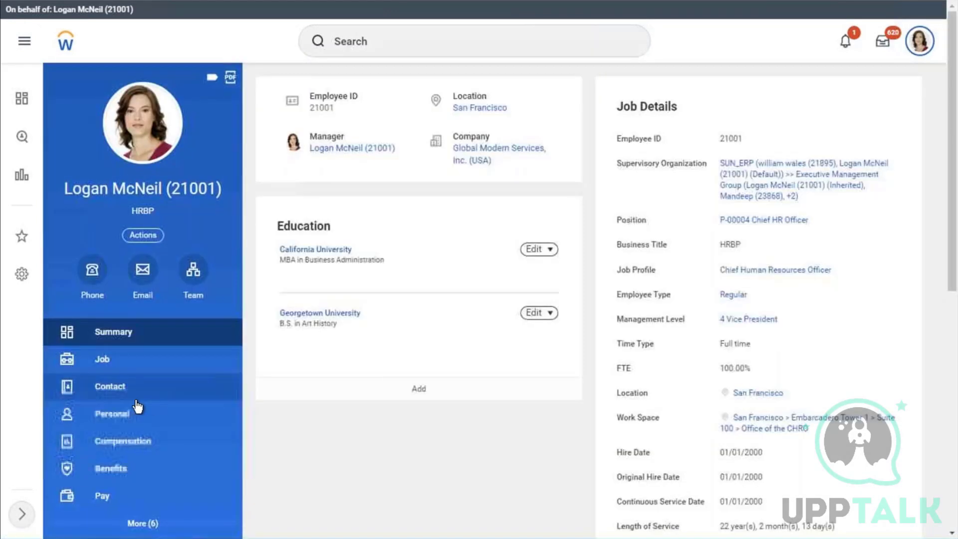
{"action": "left_click", "coordinate": [116, 469]}
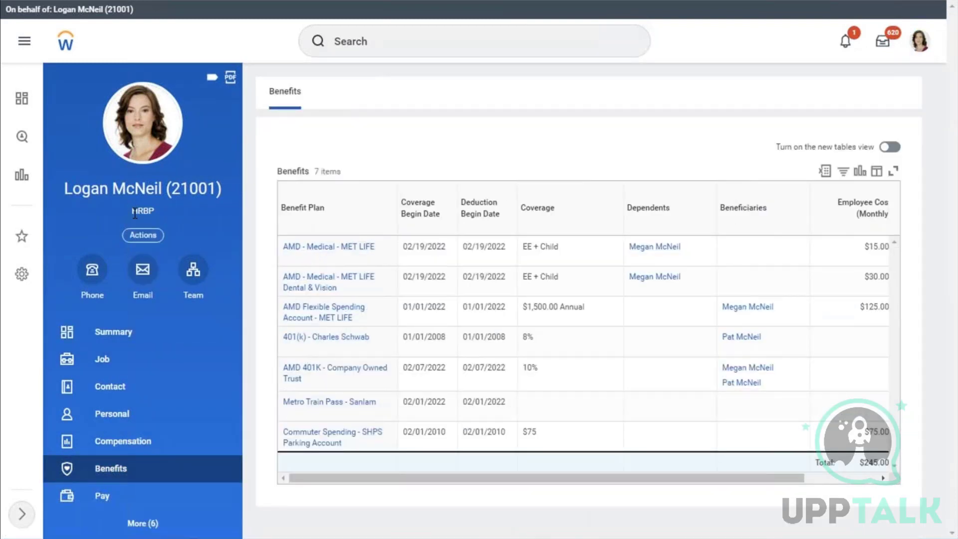
{"action": "left_click", "coordinate": [119, 360]}
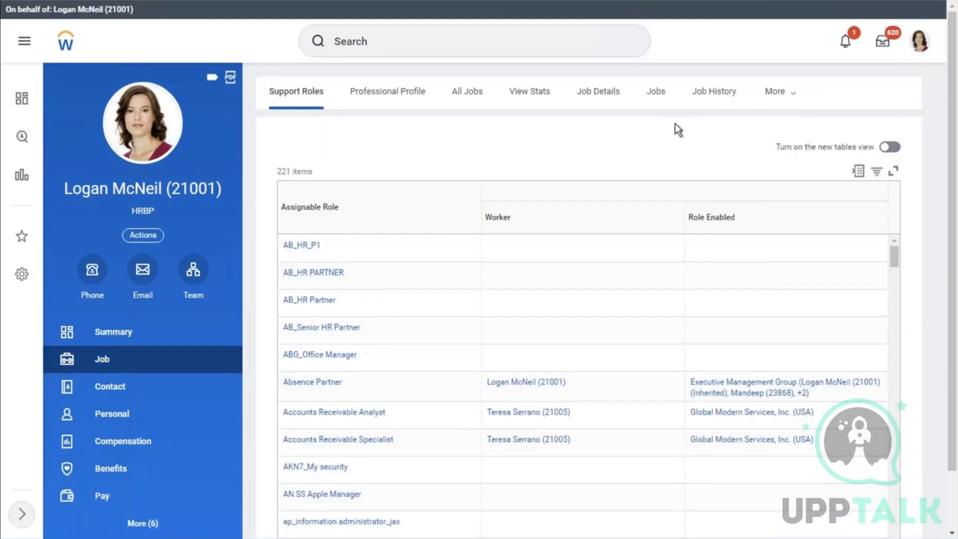
{"action": "left_click", "coordinate": [783, 97]}
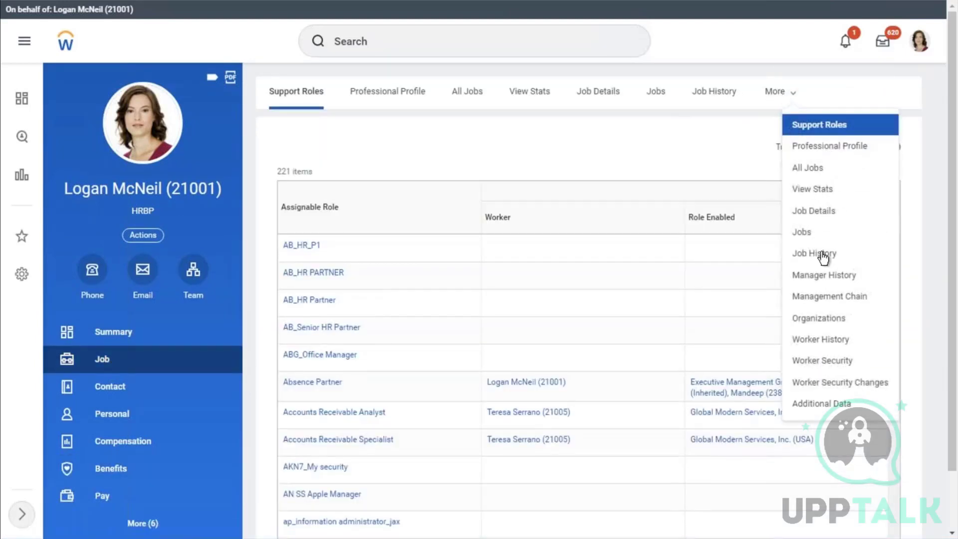
{"action": "left_click", "coordinate": [848, 340]}
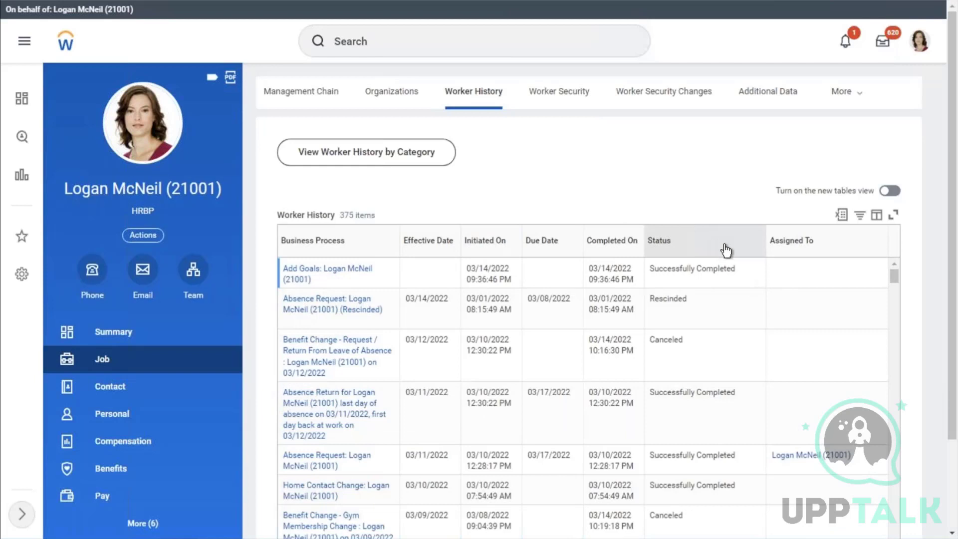
{"action": "left_click", "coordinate": [355, 161]}
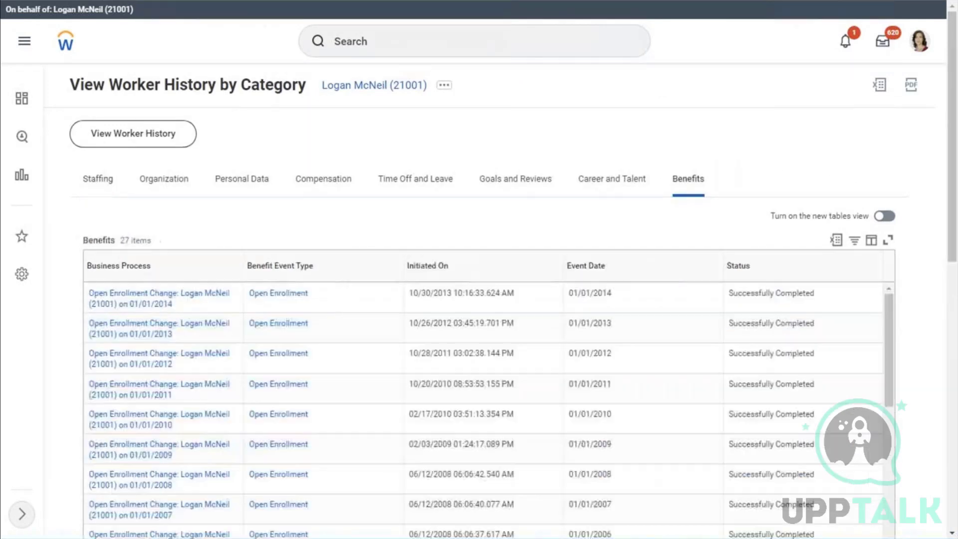
Cancel the enrollment for the in-progress AMD - Metro Train Pass benefit event dated 03/08/2022 from the benefits history.
{"action": "scroll", "coordinate": [821, 165], "scroll_direction": "down", "scroll_amount": 6}
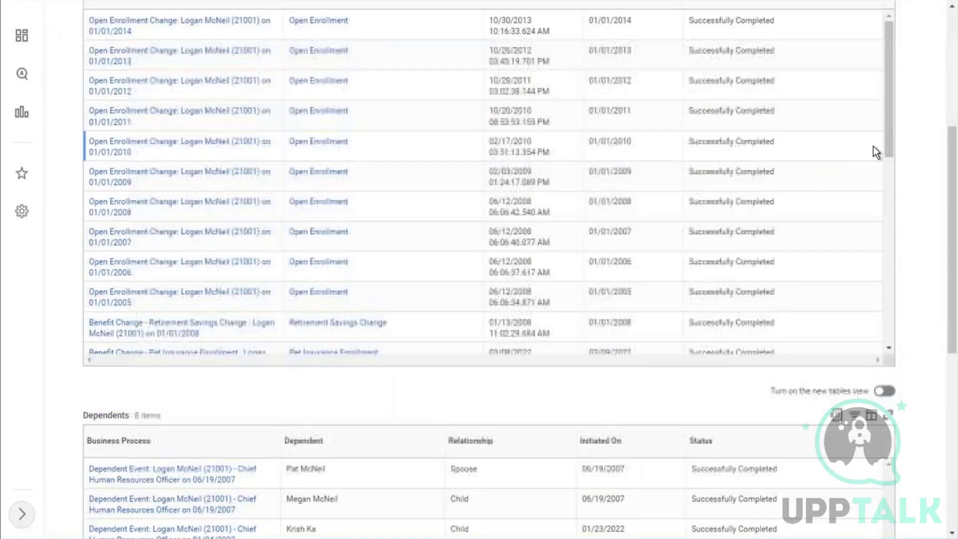
{"action": "left_click_drag", "start_coordinate": [893, 129], "coordinate": [892, 276]}
{"action": "scroll", "coordinate": [893, 275], "scroll_direction": "down", "scroll_amount": 3}
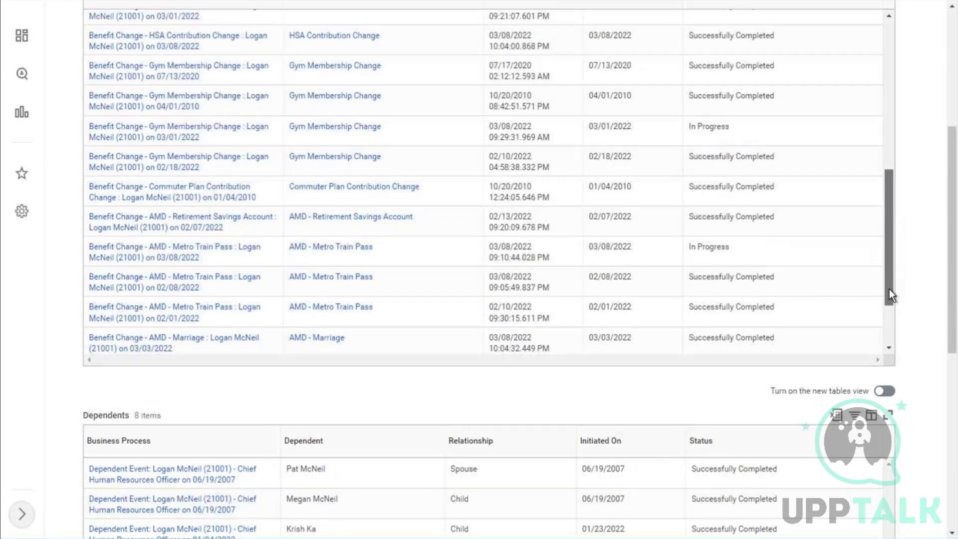
{"action": "scroll", "coordinate": [889, 289], "scroll_direction": "down", "scroll_amount": 3}
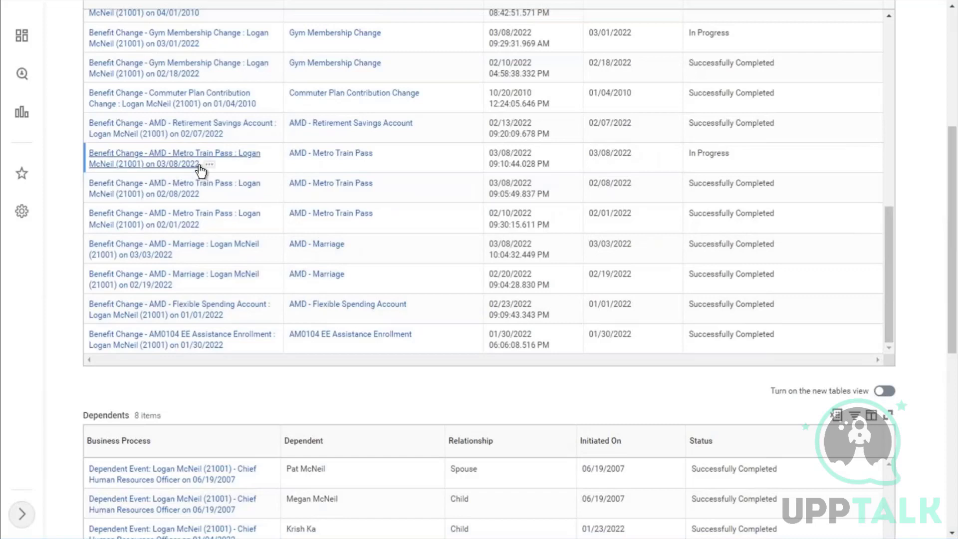
{"action": "mouse_move", "coordinate": [207, 169]}
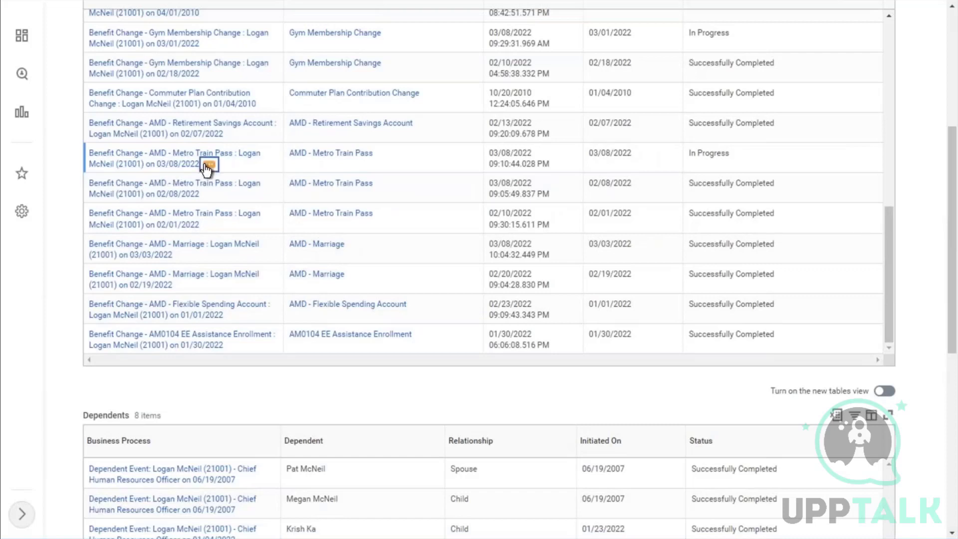
{"action": "left_click", "coordinate": [206, 168]}
{"action": "mouse_move", "coordinate": [300, 246]}
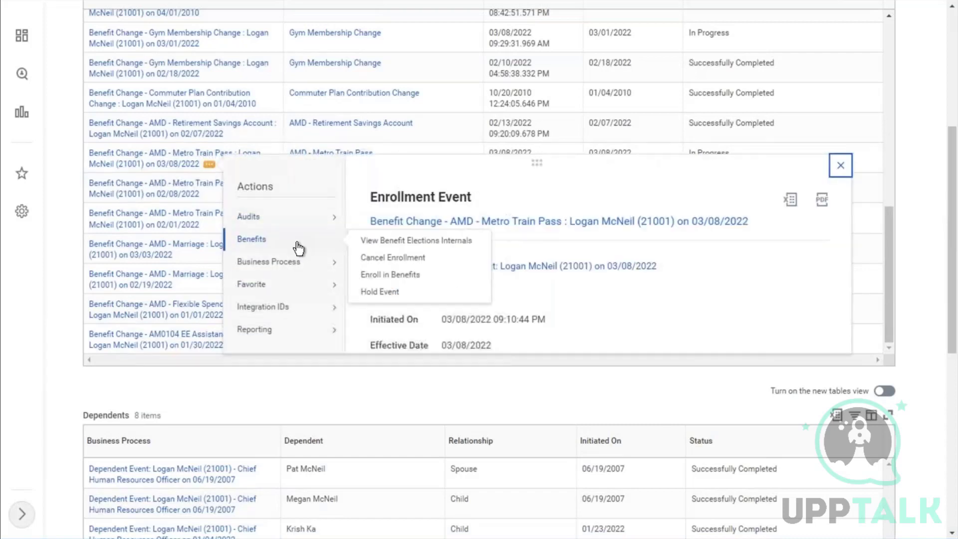
{"action": "left_click", "coordinate": [394, 258]}
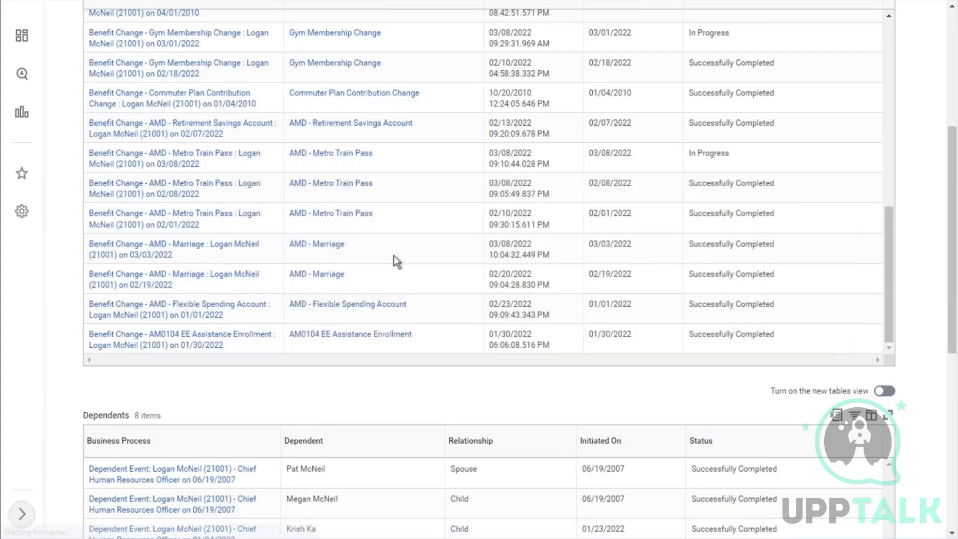
{"action": "scroll", "coordinate": [249, 380], "scroll_direction": "down", "scroll_amount": 7}
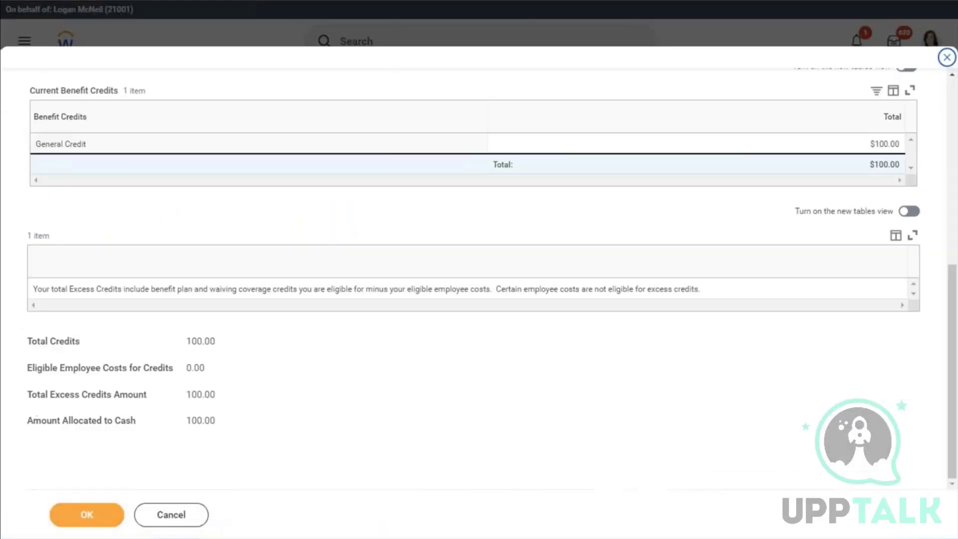
{"action": "left_click", "coordinate": [79, 517]}
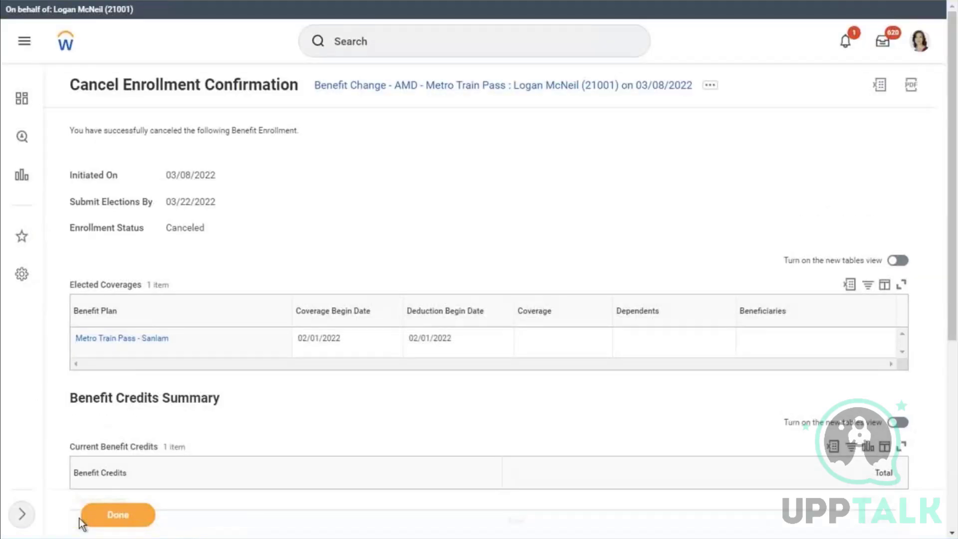
{"action": "left_click", "coordinate": [149, 519]}
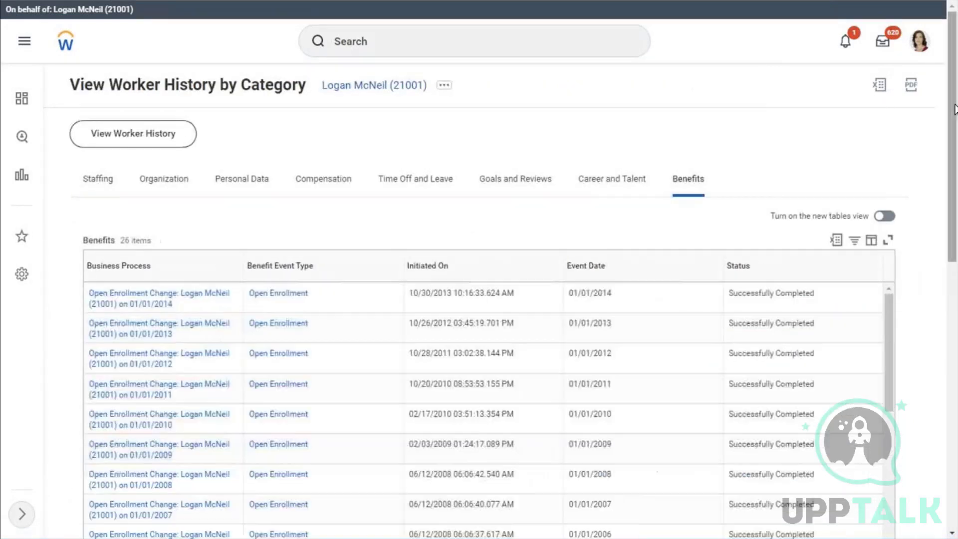
Cancel the enrollment for the in-progress Gym Membership Change benefit event dated 03/01/2022 from the benefits history.
{"action": "left_click_drag", "start_coordinate": [949, 117], "coordinate": [956, 219]}
{"action": "scroll", "coordinate": [939, 210], "scroll_direction": "down", "scroll_amount": 6}
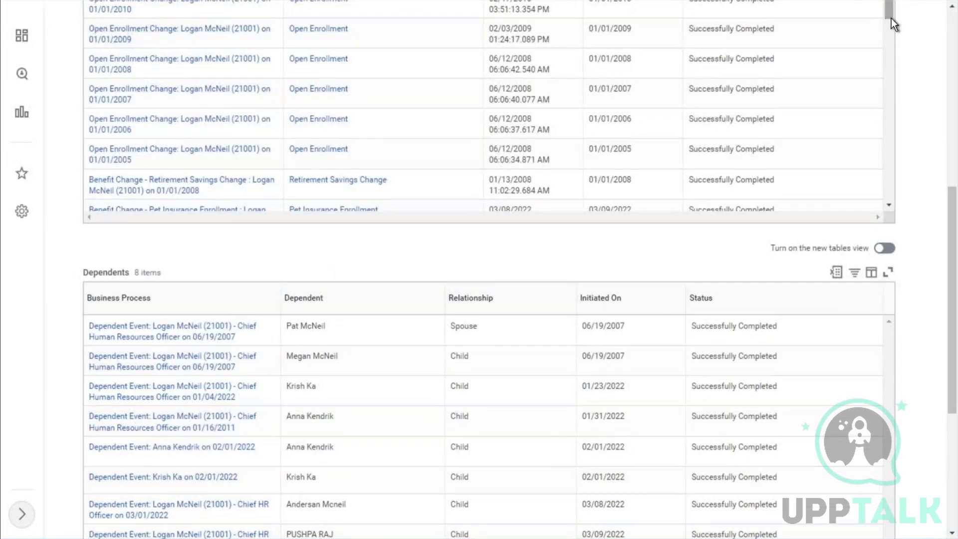
{"action": "left_click_drag", "start_coordinate": [890, 20], "coordinate": [892, 60]}
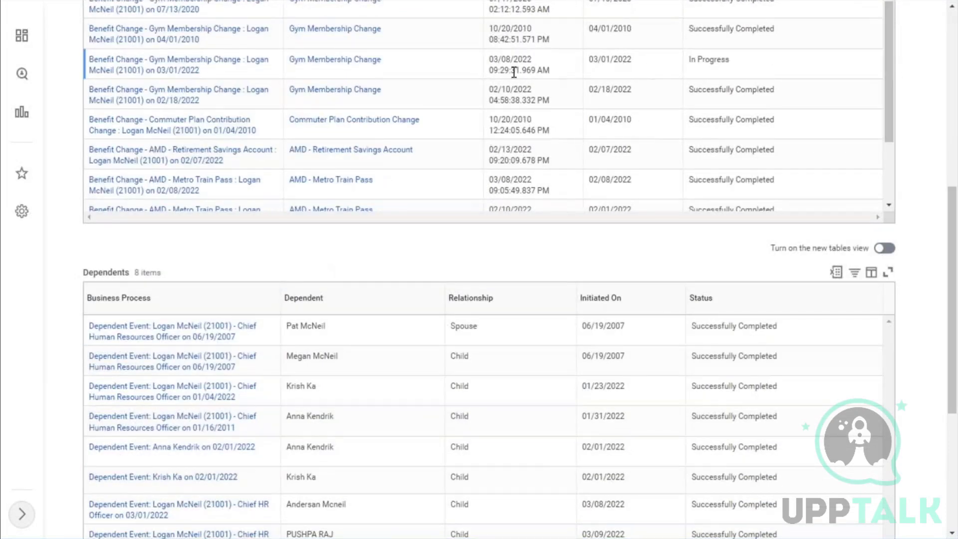
{"action": "left_click", "coordinate": [209, 72]}
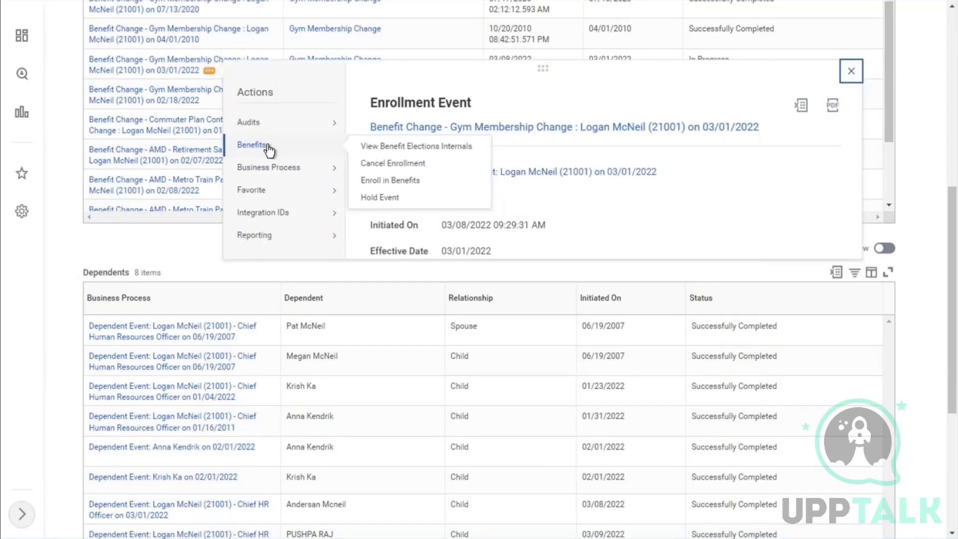
{"action": "mouse_move", "coordinate": [288, 167]}
{"action": "mouse_move", "coordinate": [279, 149]}
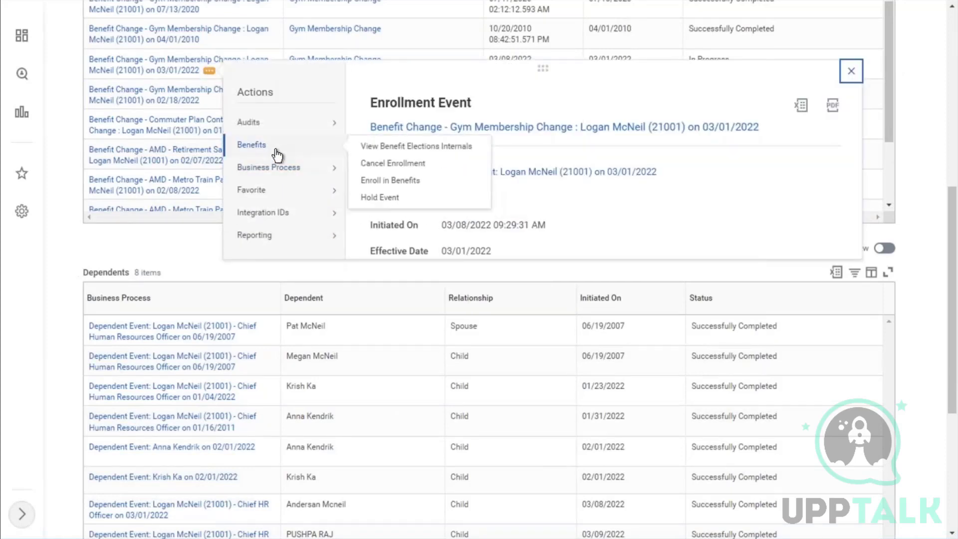
{"action": "left_click", "coordinate": [372, 165]}
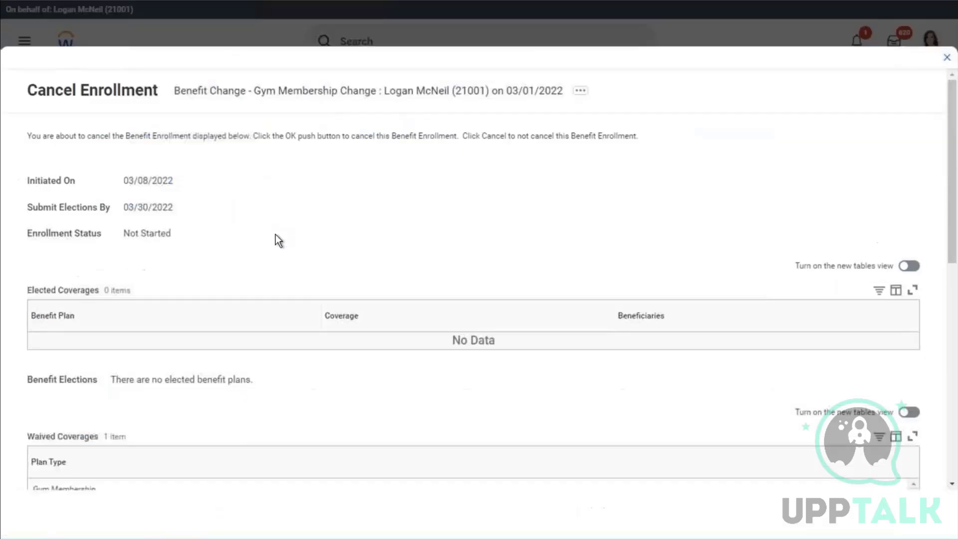
{"action": "left_click", "coordinate": [88, 520]}
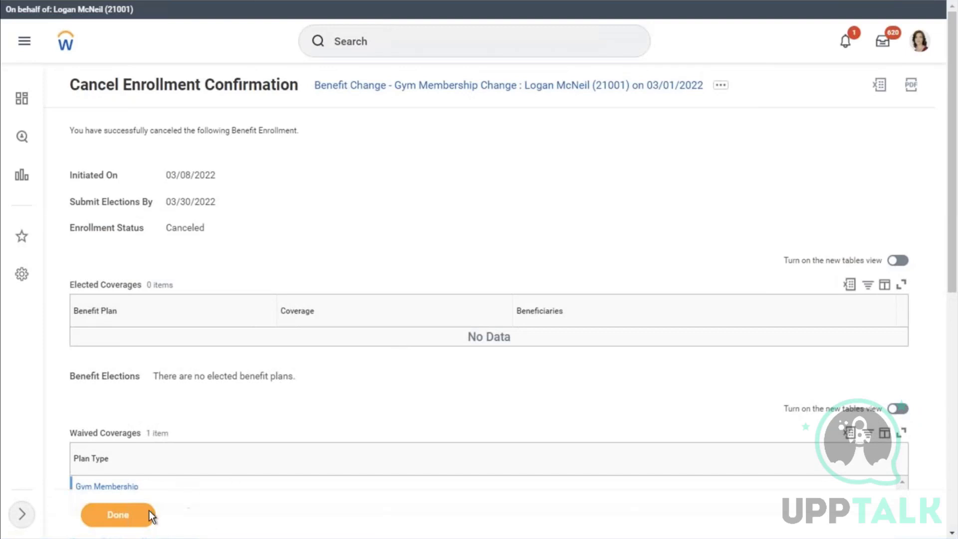
{"action": "left_click", "coordinate": [119, 517]}
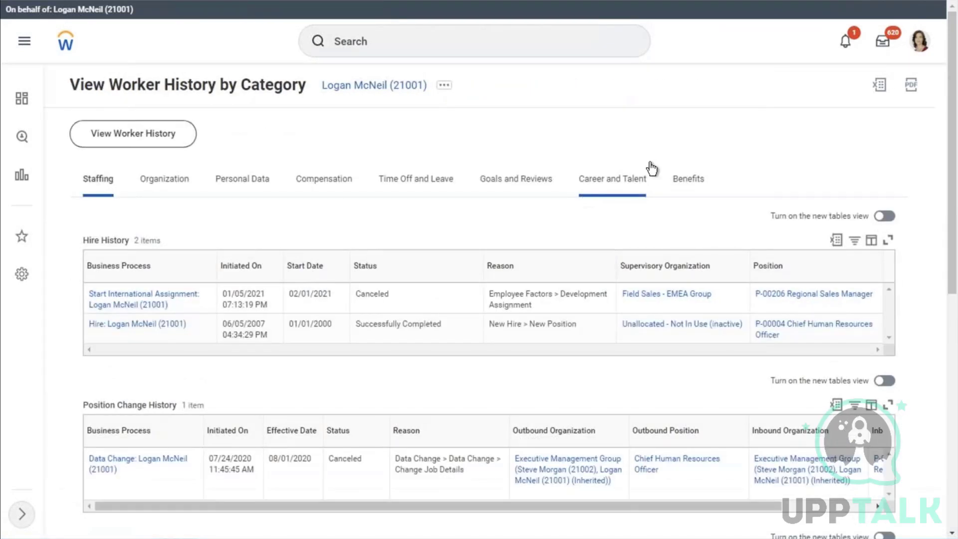
Submit a benefit change for the worker with the reason AMD - Gym Membership and a gym membership start date of 03/07/2022.
{"action": "left_click", "coordinate": [450, 87]}
{"action": "left_click", "coordinate": [446, 89]}
{"action": "mouse_move", "coordinate": [522, 278]}
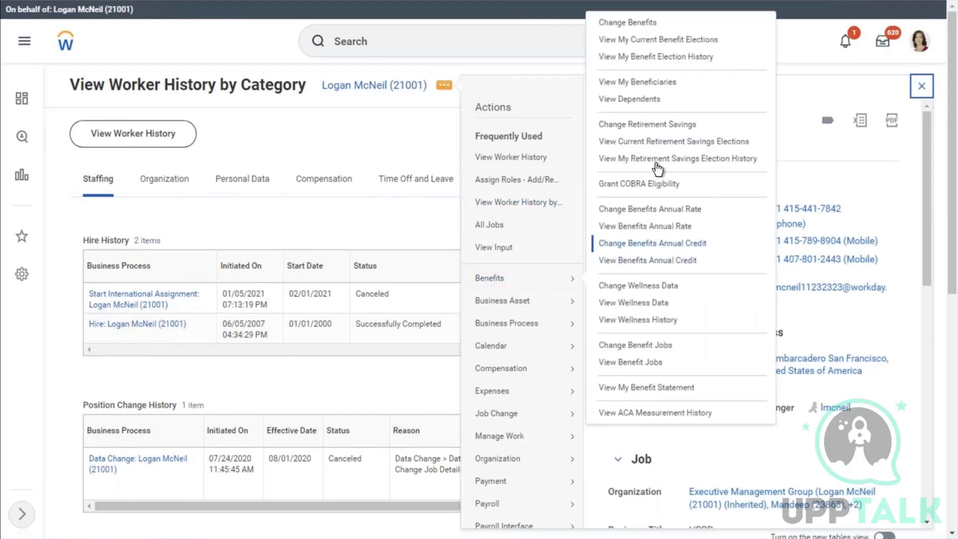
{"action": "left_click", "coordinate": [610, 25]}
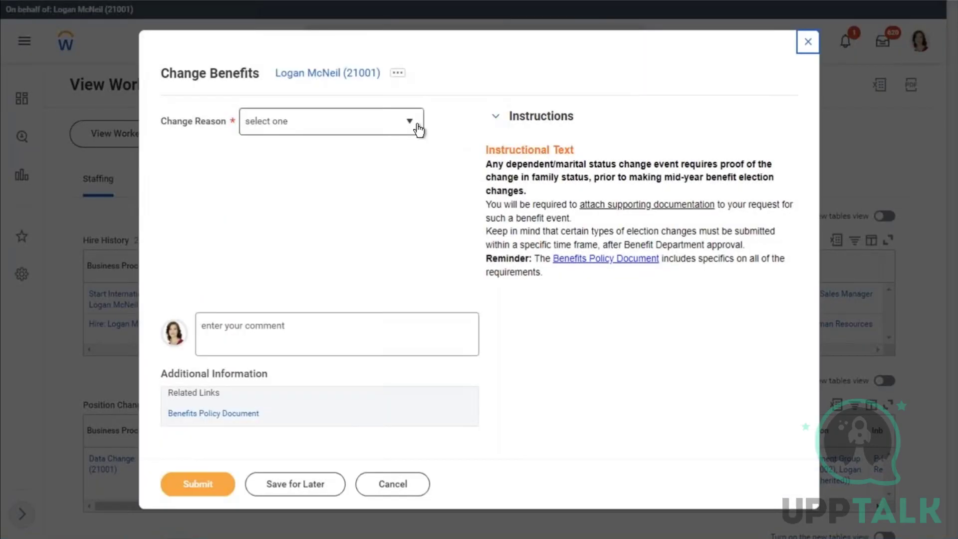
{"action": "left_click", "coordinate": [419, 124]}
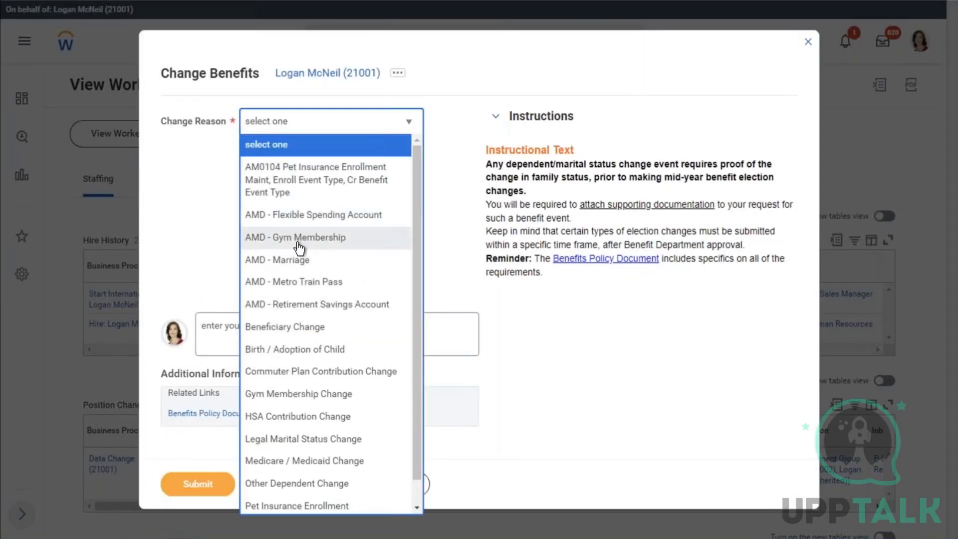
{"action": "left_click", "coordinate": [299, 238]}
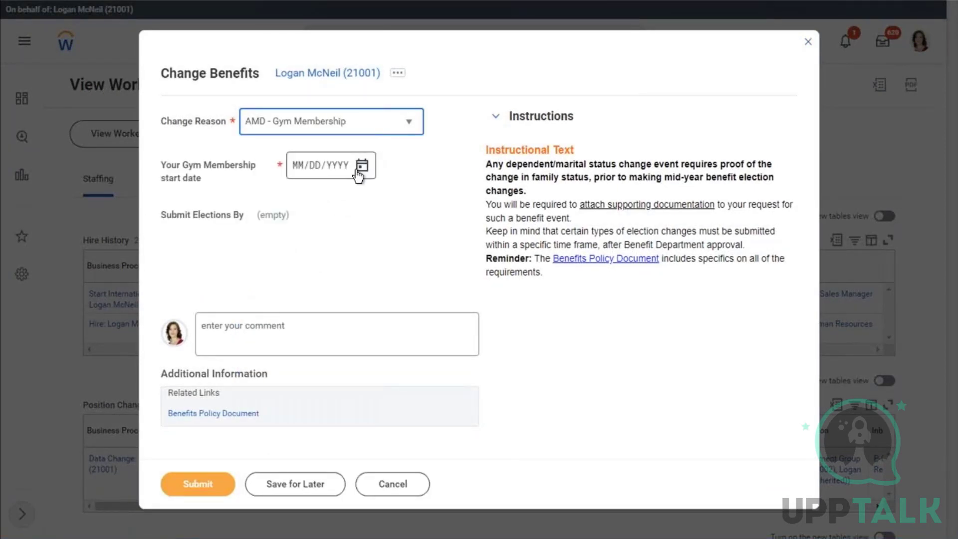
{"action": "left_click", "coordinate": [359, 169]}
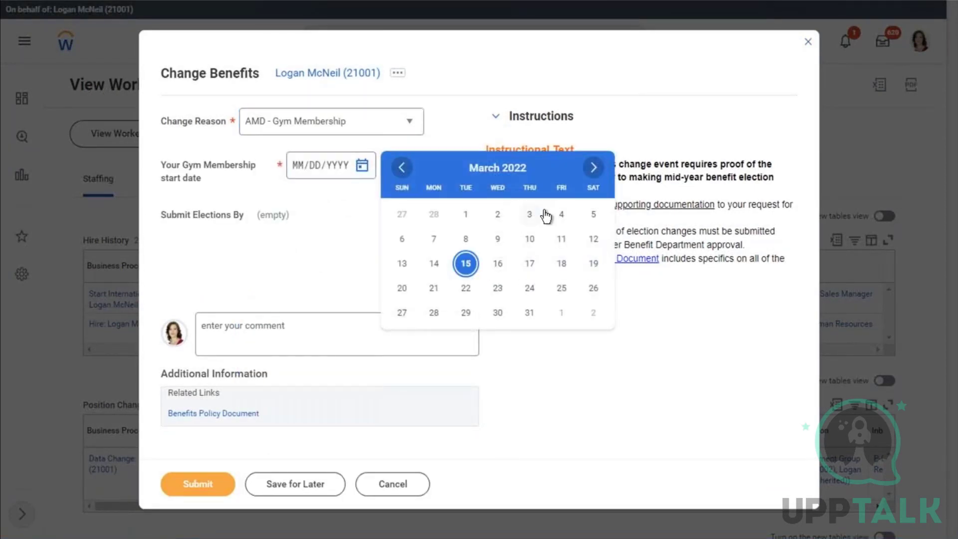
{"action": "left_click", "coordinate": [435, 241]}
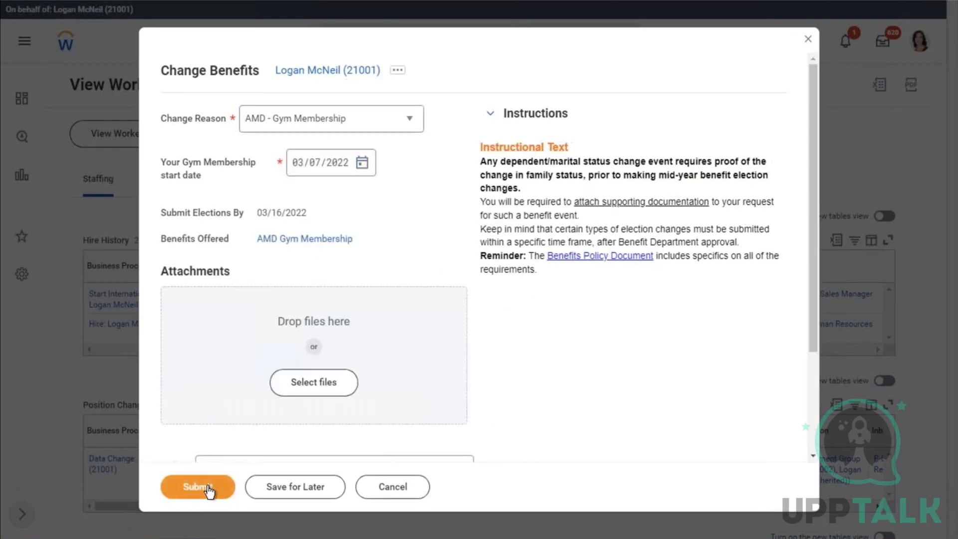
{"action": "left_click", "coordinate": [206, 487]}
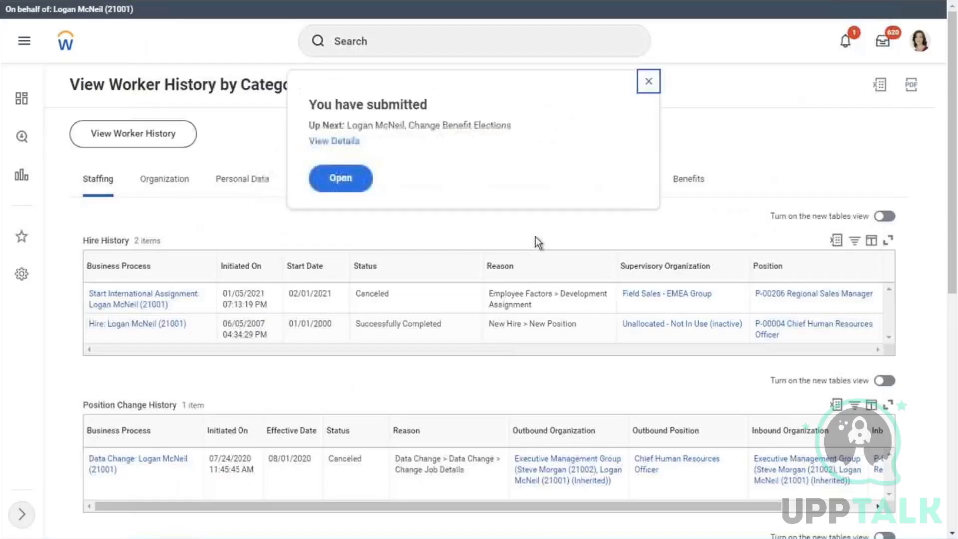
Start the worker's Change Benefit Elections task and select the ABN Amro plan for AMD Gym Membership.
{"action": "left_click", "coordinate": [340, 179]}
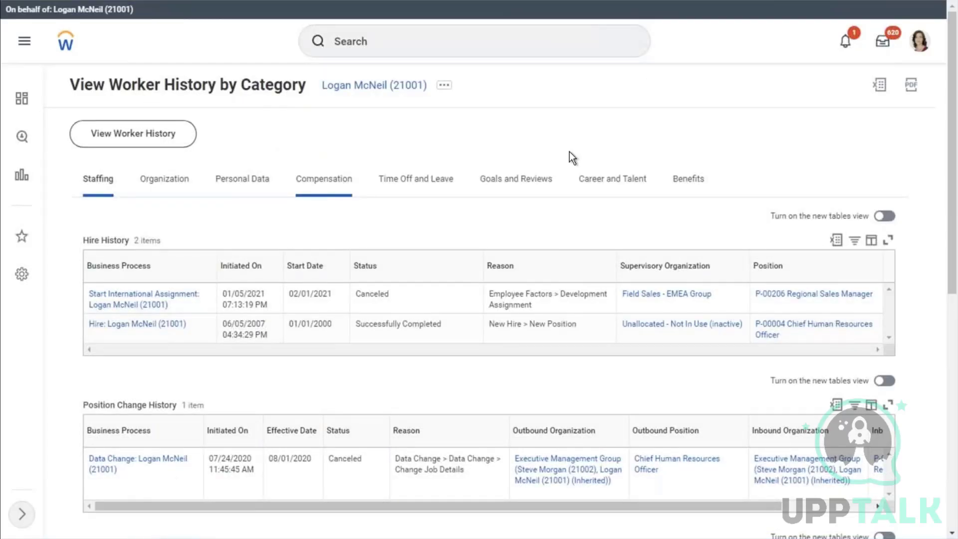
{"action": "left_click", "coordinate": [144, 208]}
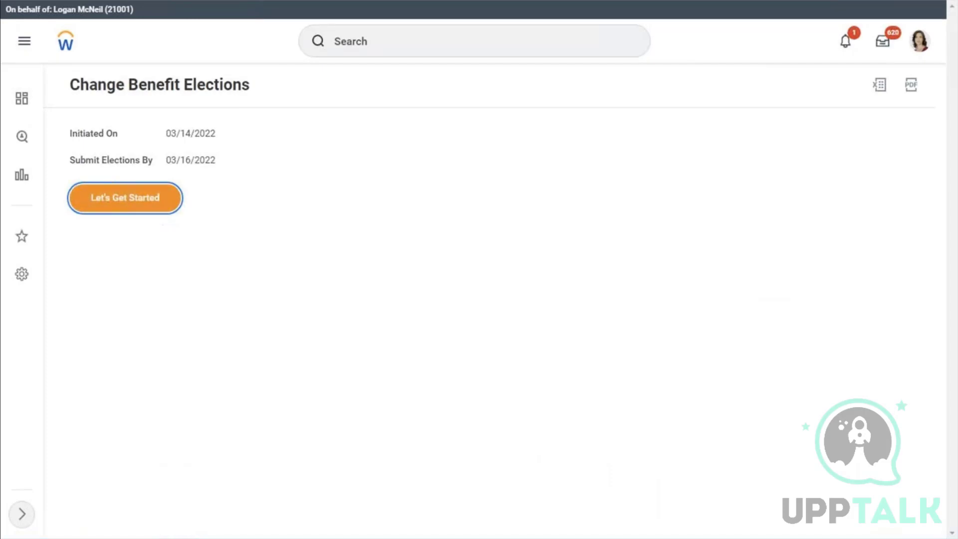
{"action": "left_click", "coordinate": [122, 203]}
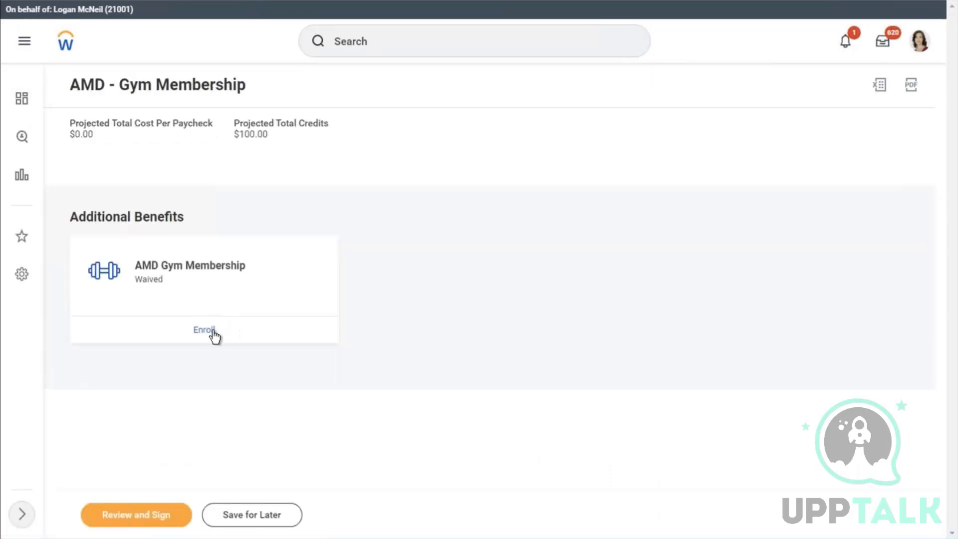
{"action": "left_click", "coordinate": [205, 340]}
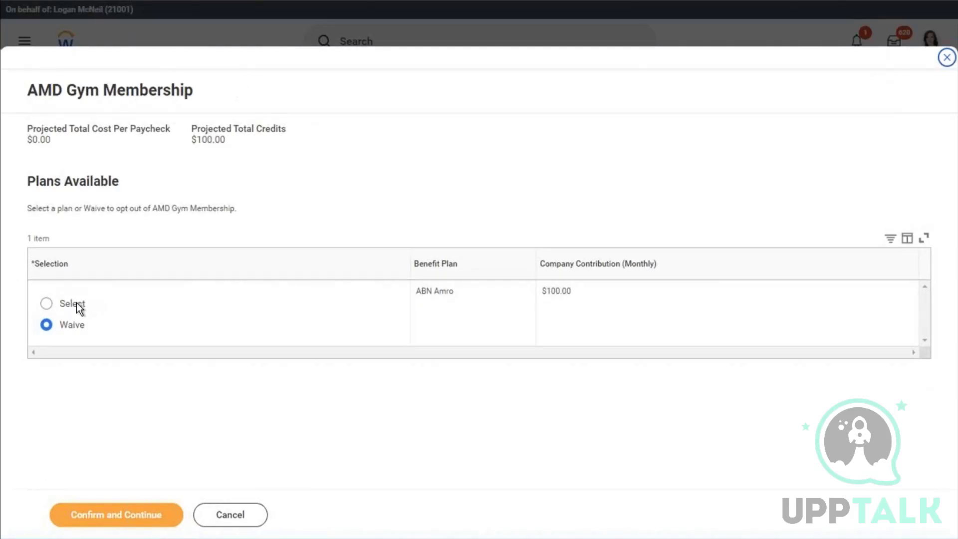
{"action": "left_click", "coordinate": [78, 305]}
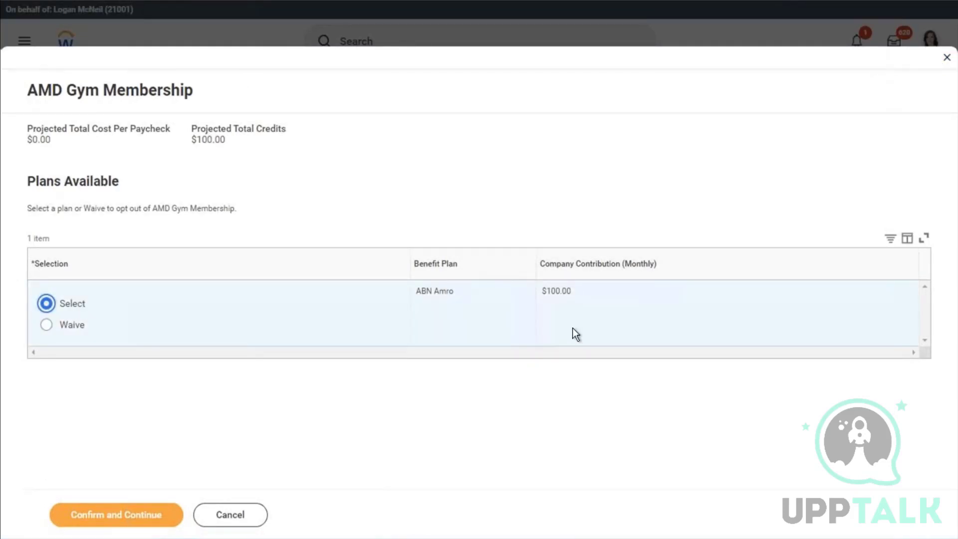
{"action": "left_click", "coordinate": [113, 519]}
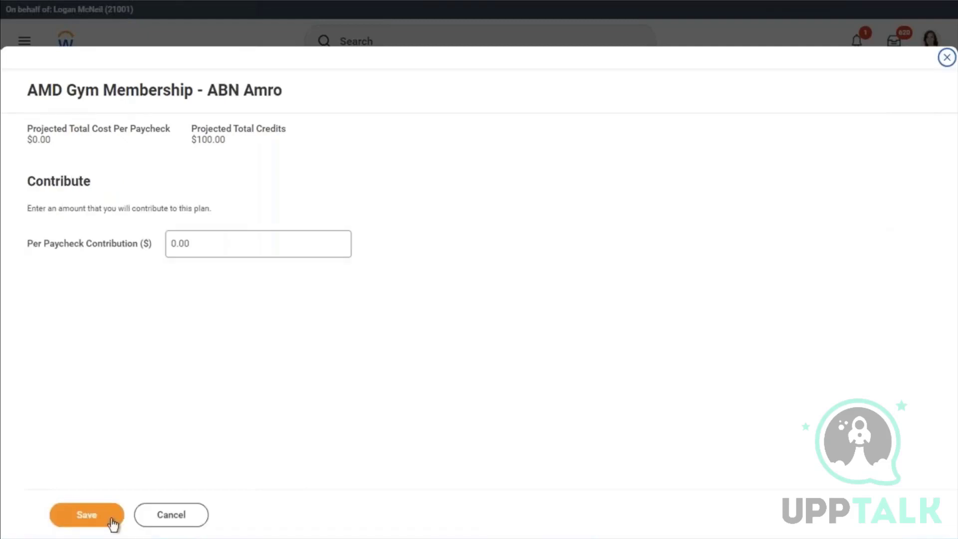
Set the per paycheck contribution for the ABN Amro gym plan to 0 and save the election.
{"action": "left_click", "coordinate": [213, 245]}
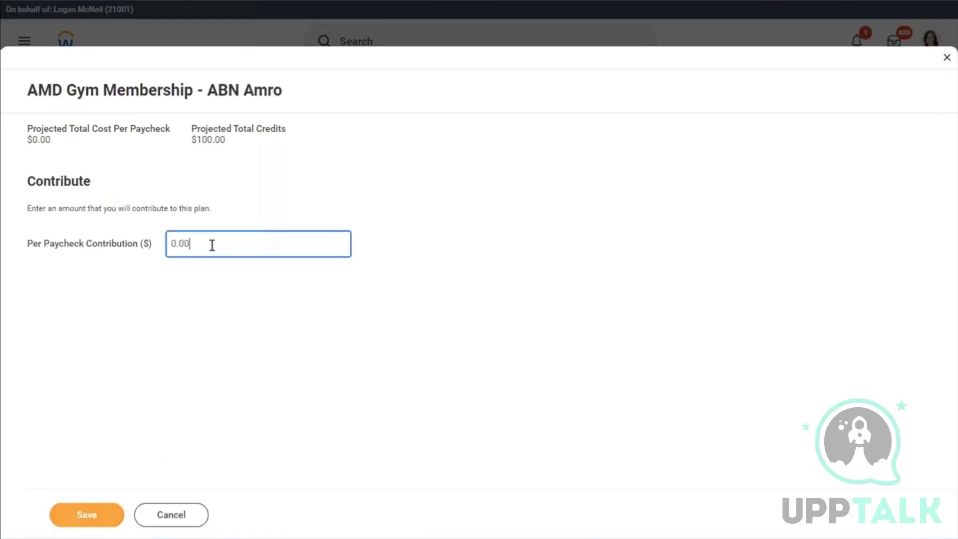
{"action": "left_click_drag", "start_coordinate": [212, 245], "coordinate": [126, 226]}
{"action": "key", "text": "BackSpace"}
{"action": "type", "text": "0"}
{"action": "left_click", "coordinate": [82, 519]}
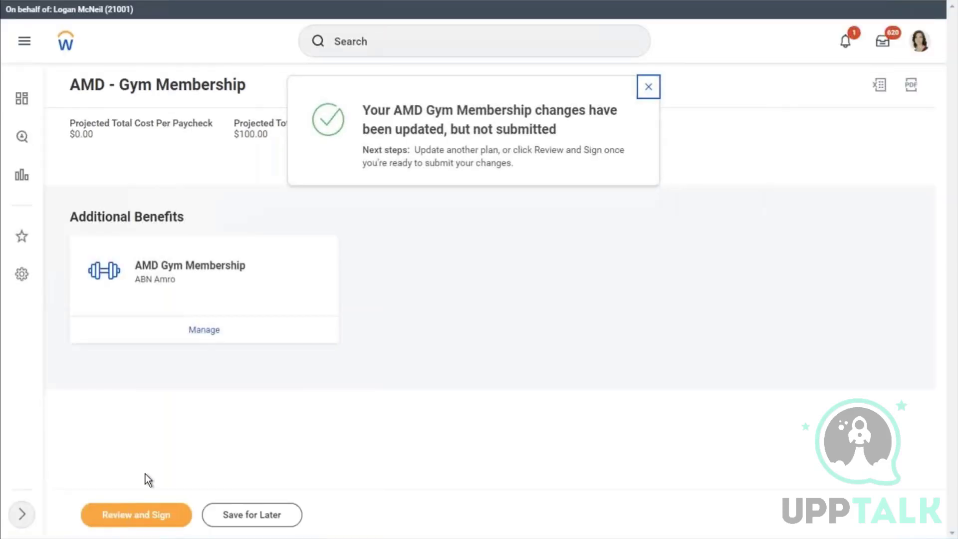
Proceed to review and sign, submit the AMD - Gym Membership elections, and finish the task.
{"action": "left_click", "coordinate": [142, 513]}
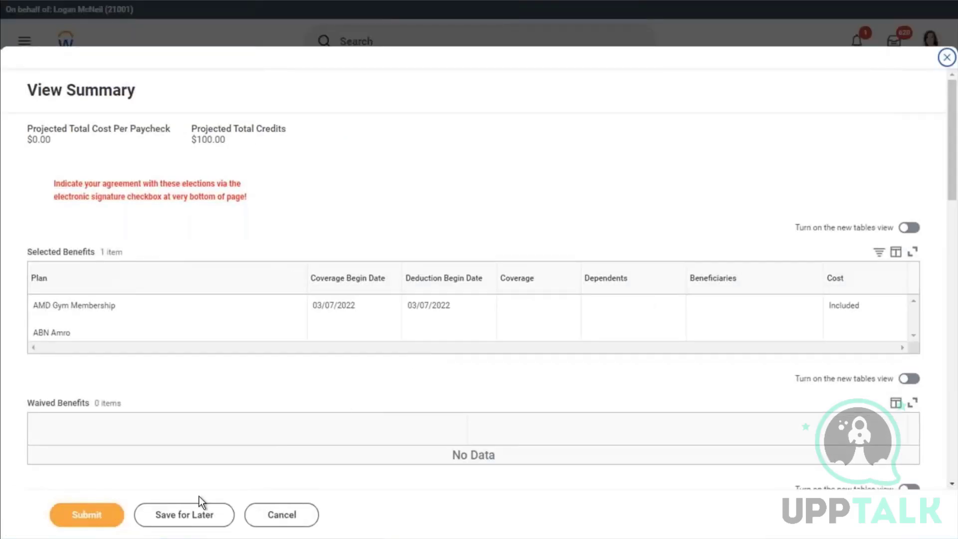
{"action": "left_click", "coordinate": [84, 520]}
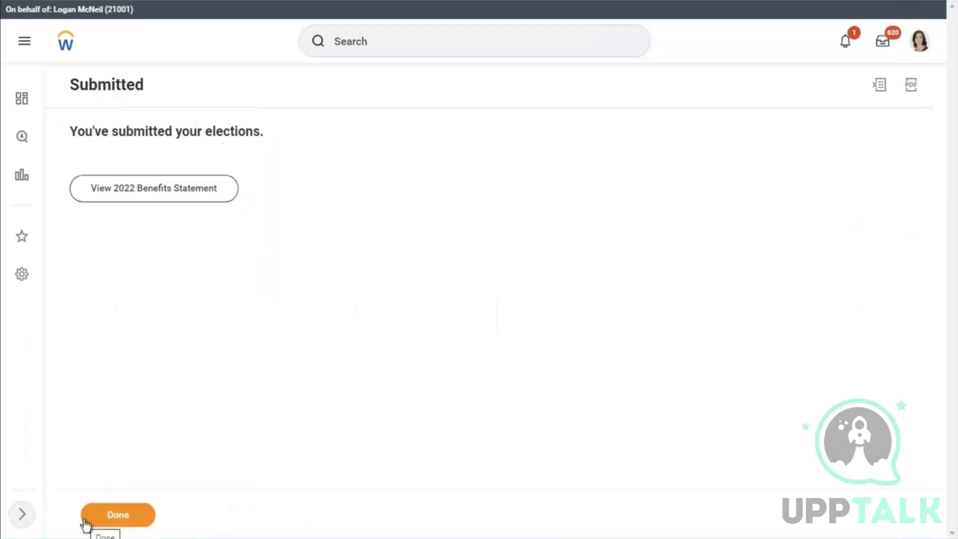
{"action": "left_click", "coordinate": [129, 516]}
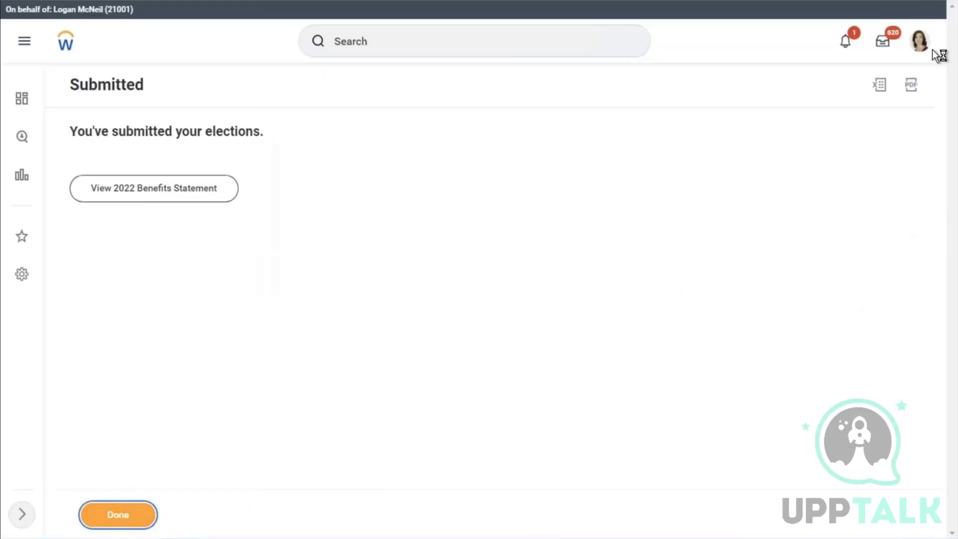
Display the benefits on the worker's profile and examine the AMD Gym Membership - ABN Amro row's begin dates and employer contribution.
{"action": "left_click", "coordinate": [920, 47]}
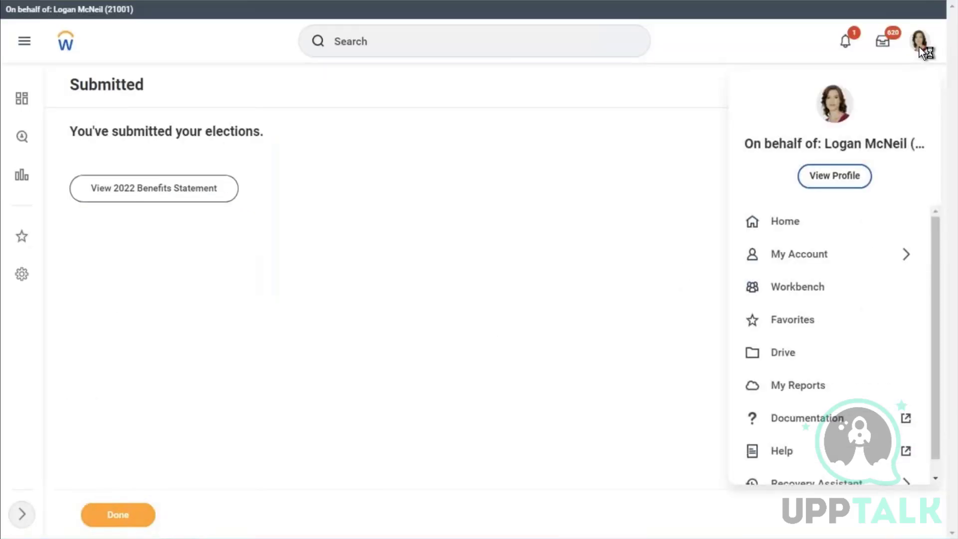
{"action": "left_click", "coordinate": [833, 183]}
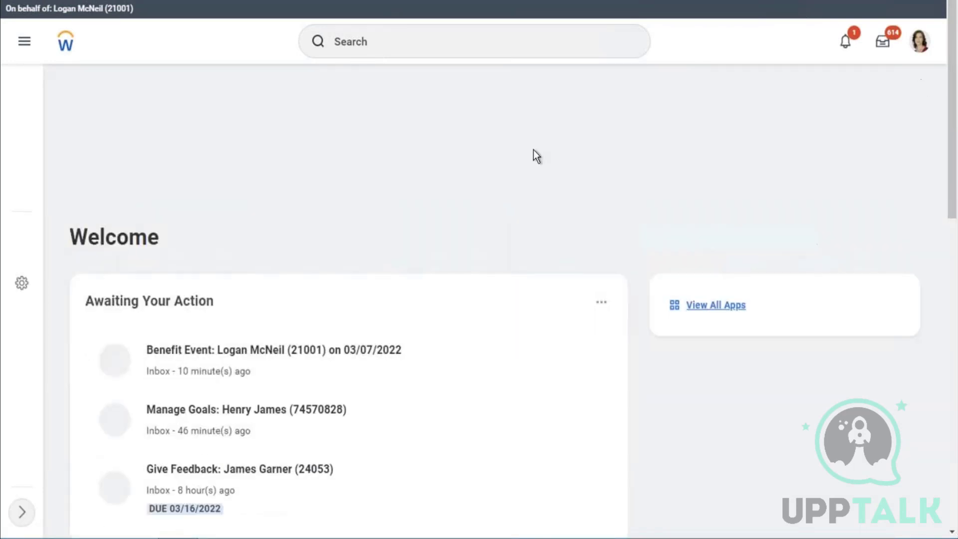
{"action": "left_click", "coordinate": [919, 44]}
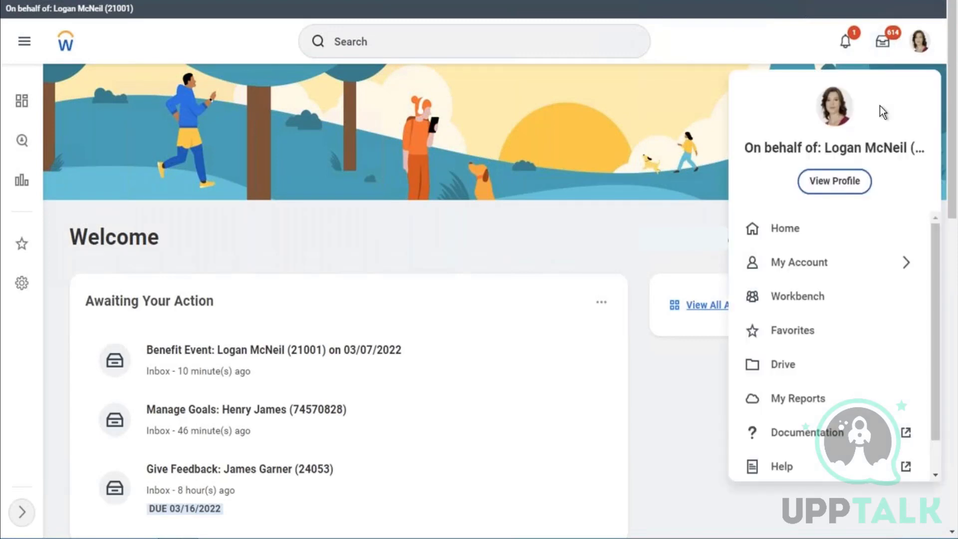
{"action": "left_click", "coordinate": [822, 173]}
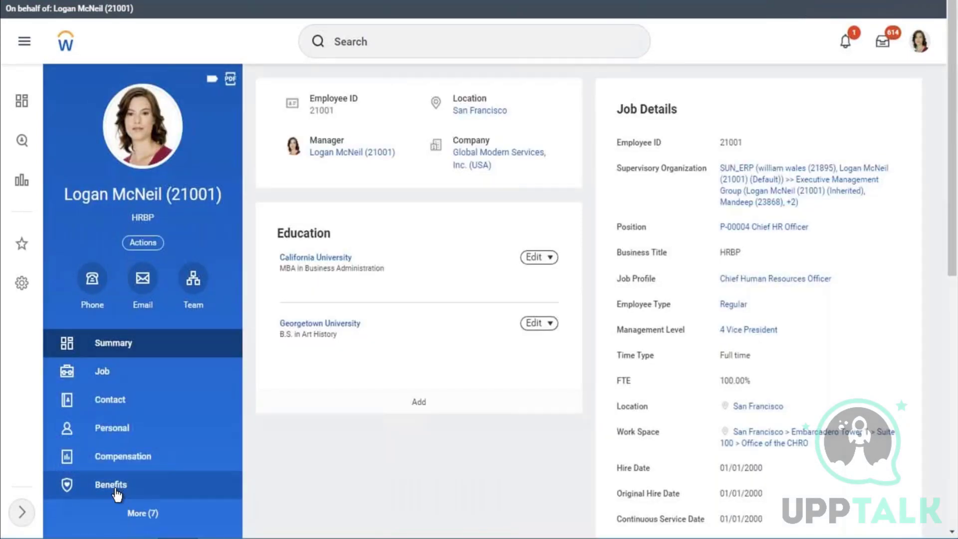
{"action": "left_click", "coordinate": [116, 492]}
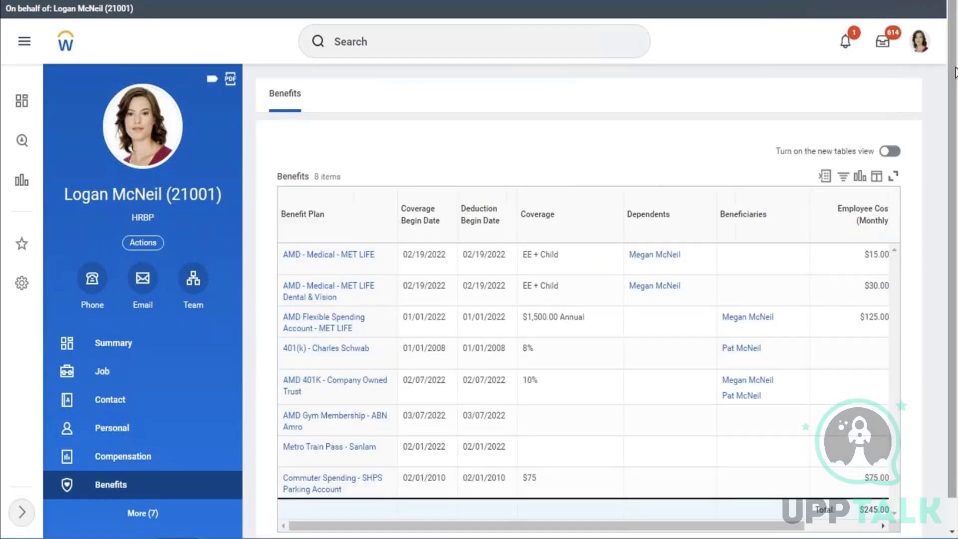
{"action": "scroll", "coordinate": [386, 195], "scroll_direction": "down", "scroll_amount": 1}
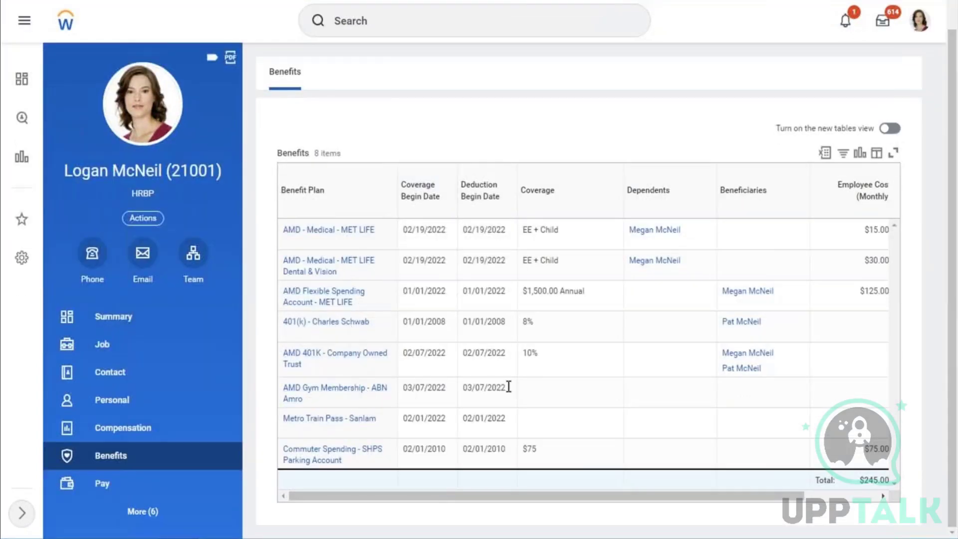
{"action": "scroll", "coordinate": [576, 394], "scroll_direction": "right", "scroll_amount": 3}
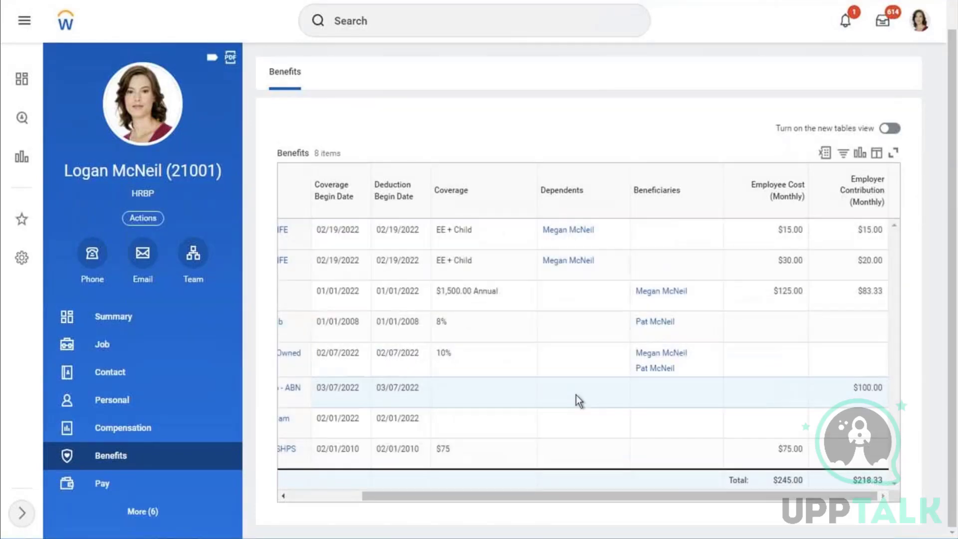